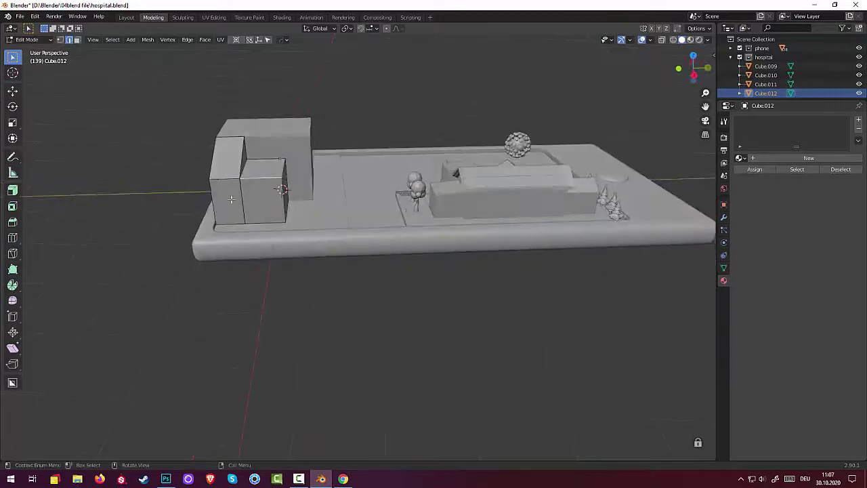
- Add a horizontal edge loop just below the roof of the low front wing with an edge slide of about -0.83
key(ctrl+r)
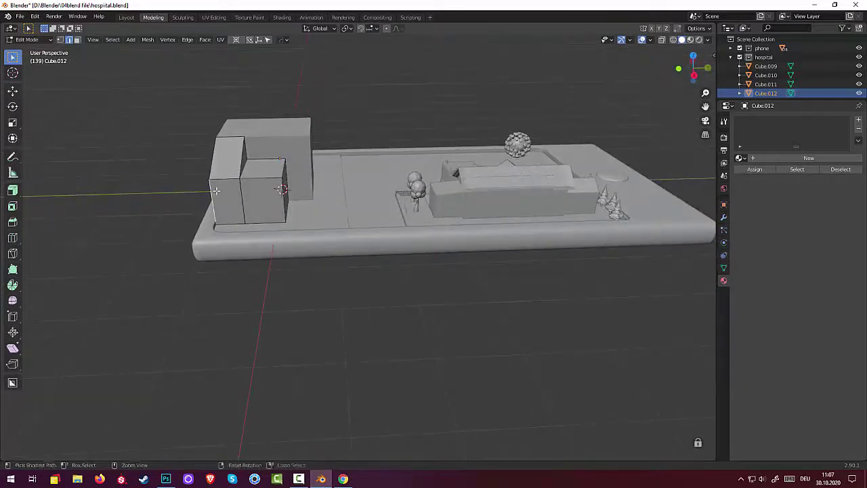
click(216, 192)
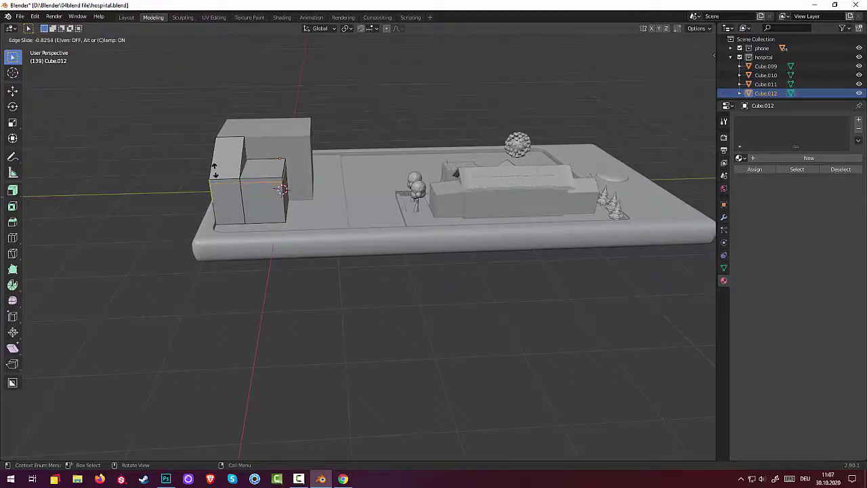
click(214, 171)
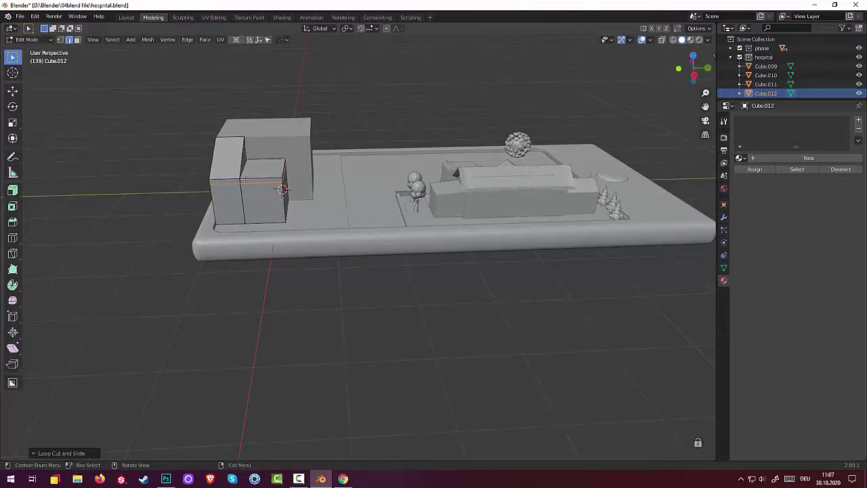
- Extrude the narrow strip of faces under the wing's front roof edge outward about 0.25 m in face select mode
click(77, 39)
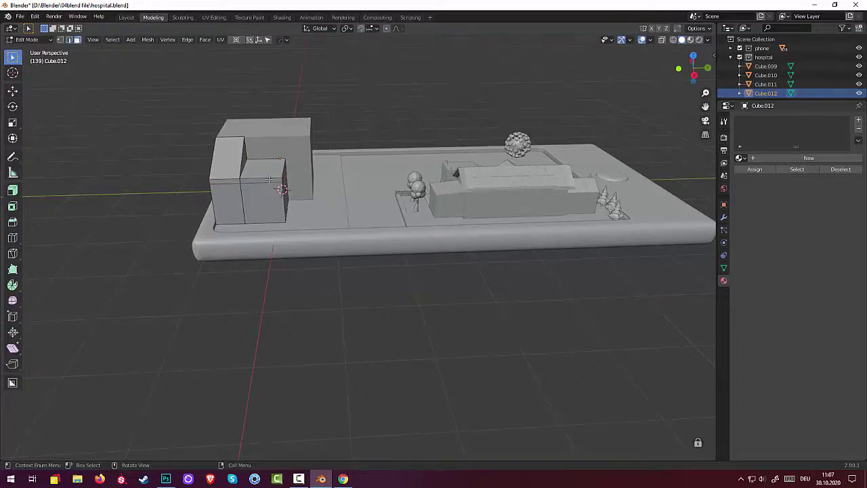
click(234, 181)
middle_drag(233, 181, 303, 191)
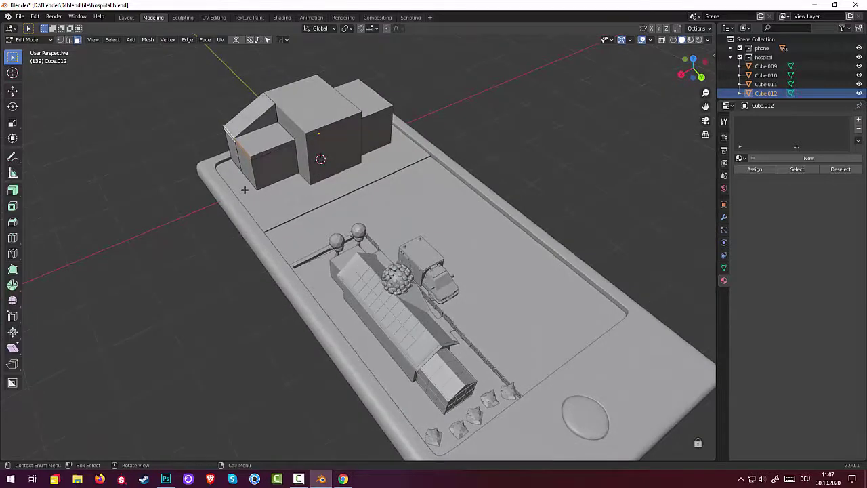
key(e)
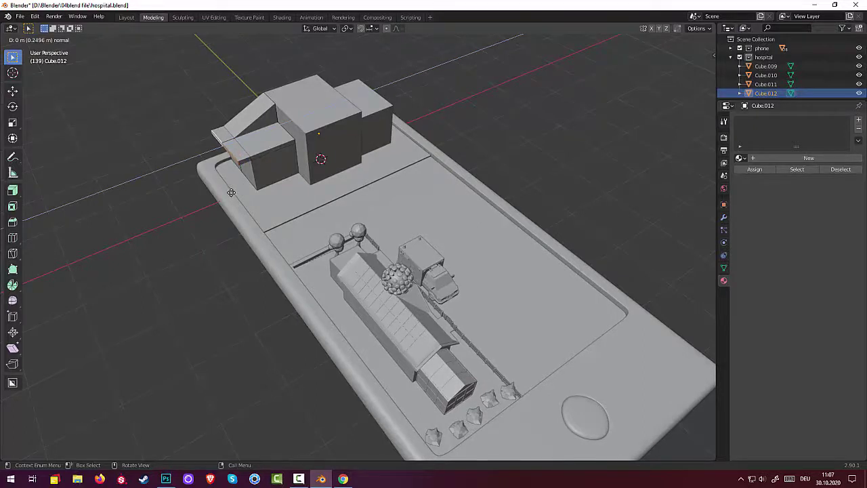
click(231, 193)
- Extrude the narrow strip under the wing's roof edge facing the phone's screen outward about 0.09 m, leaving nothing selected
middle_drag(237, 187, 332, 183)
key(e)
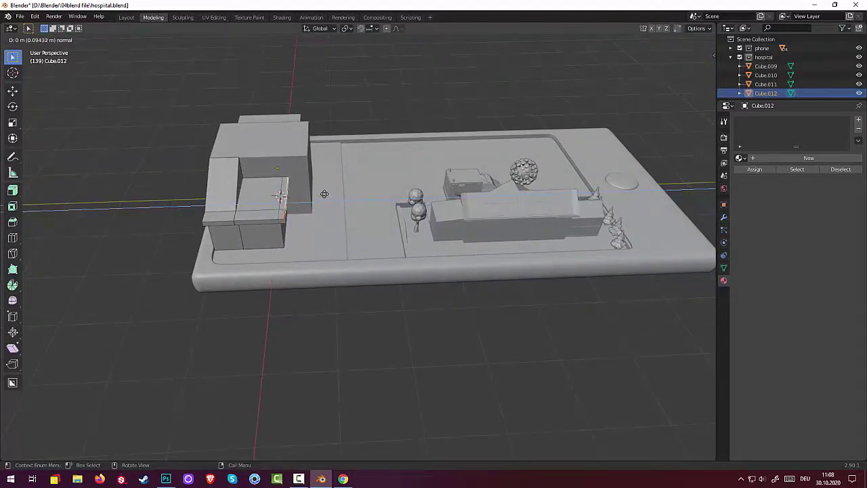
click(324, 194)
middle_drag(320, 230, 234, 228)
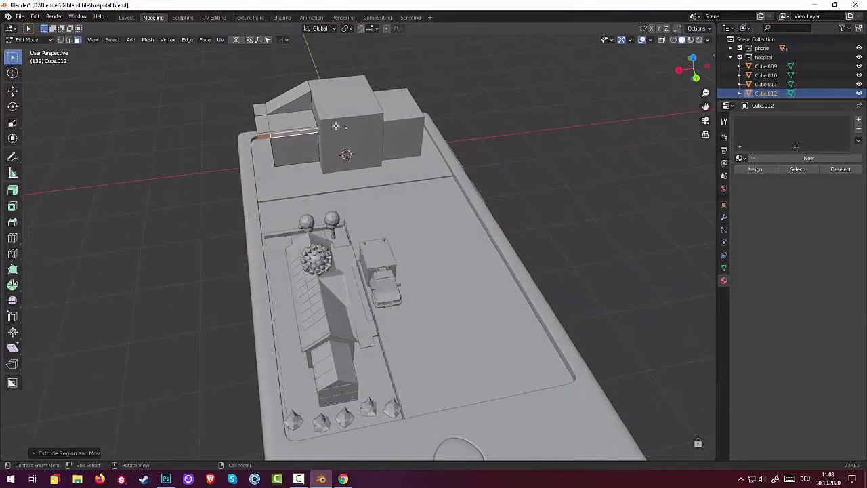
key(ctrl+z)
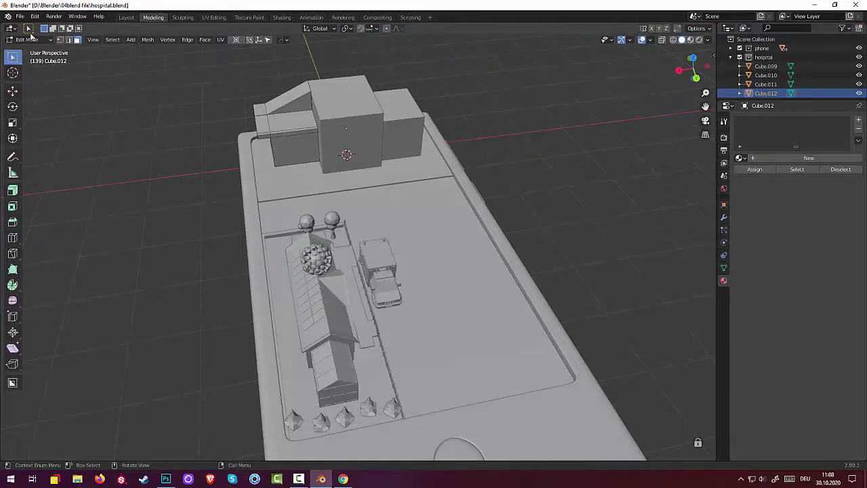
- Switch editing from the low wing to the tall central block and select its top face
click(27, 39)
click(37, 51)
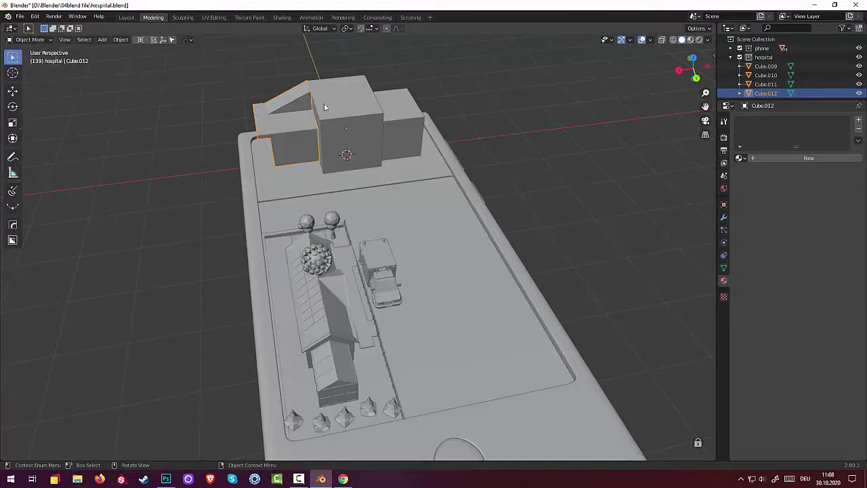
click(332, 105)
click(40, 39)
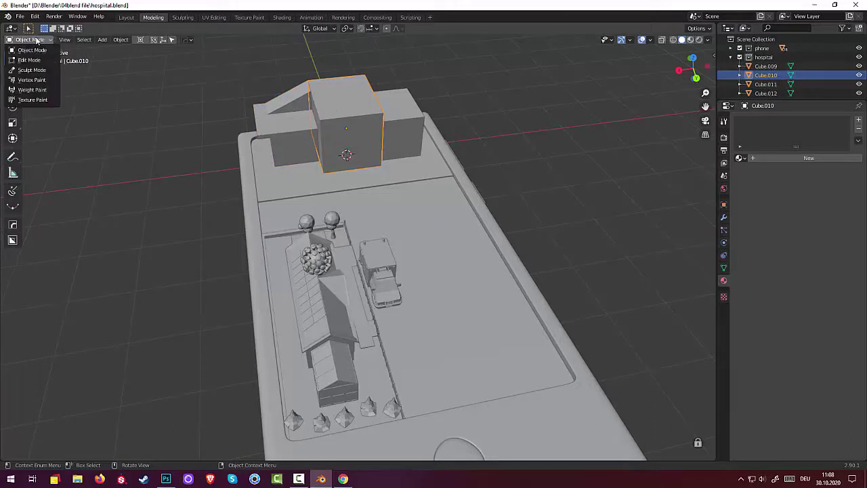
click(35, 58)
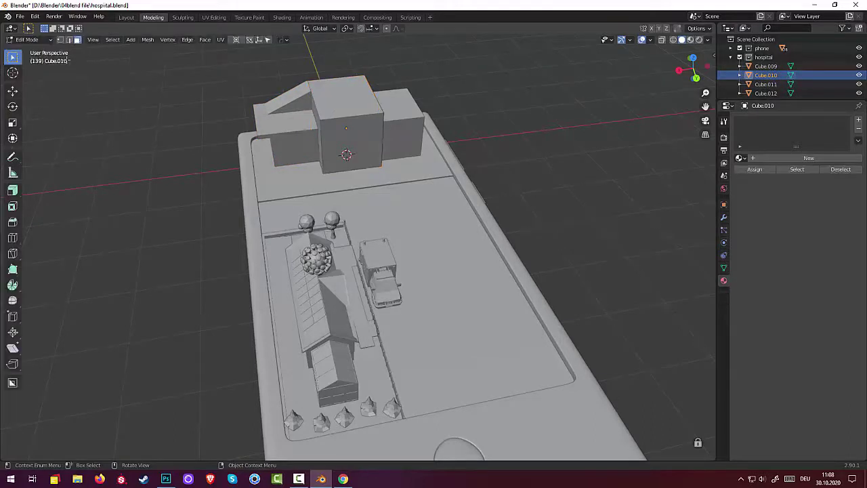
click(332, 97)
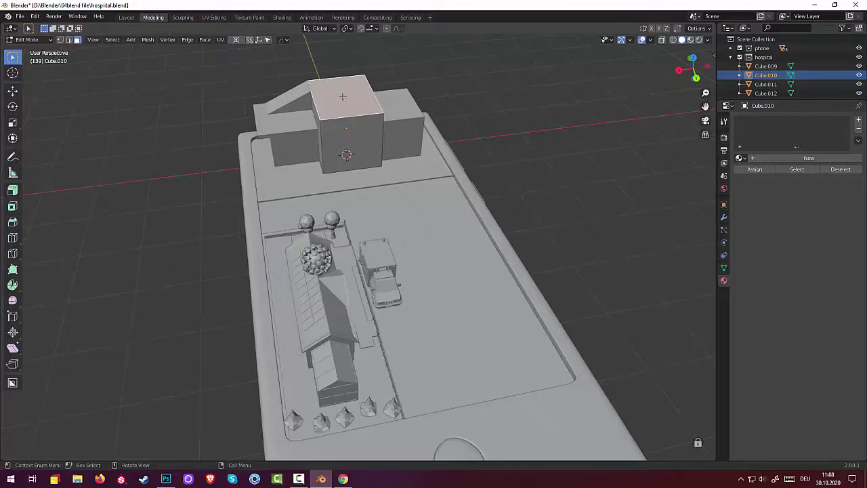
middle_drag(462, 143, 366, 150)
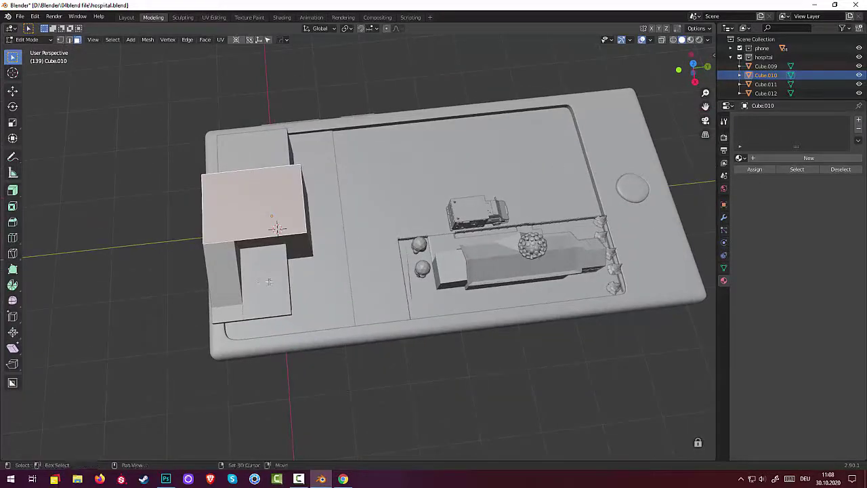
key(Tab)
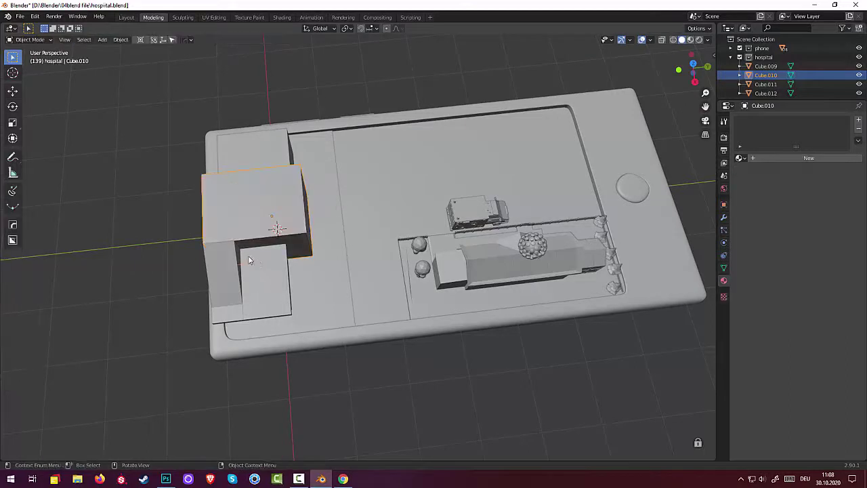
click(231, 233)
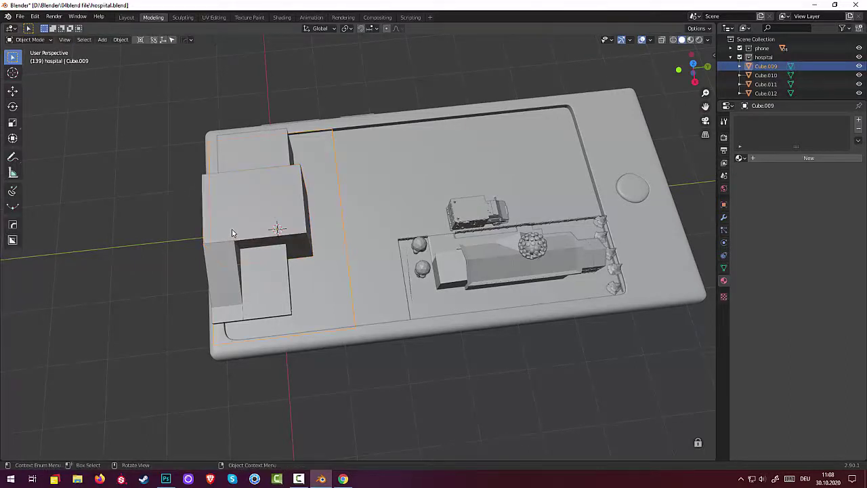
click(18, 42)
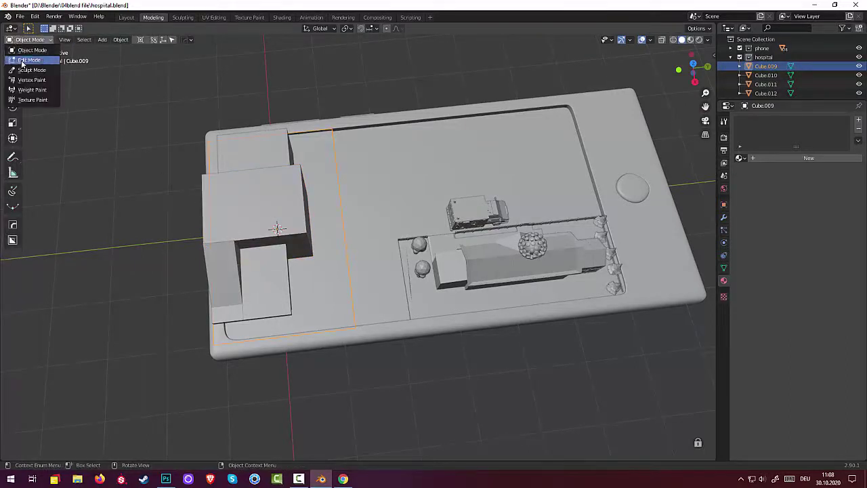
click(26, 52)
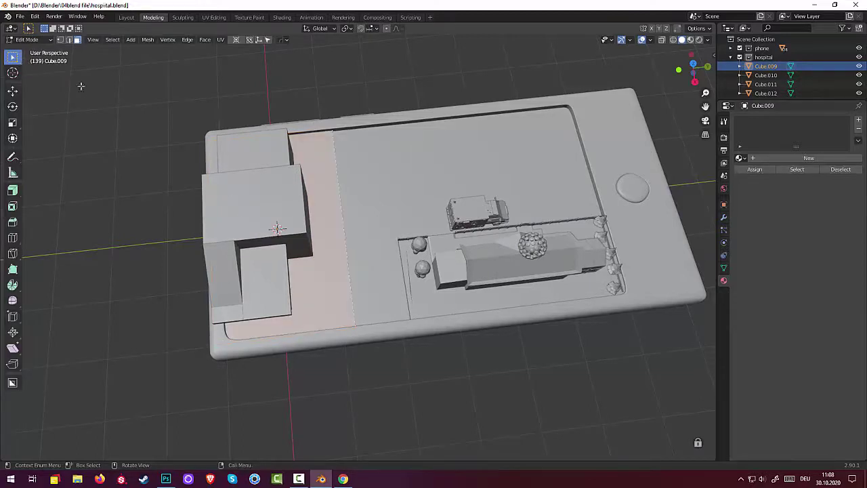
click(20, 41)
click(19, 51)
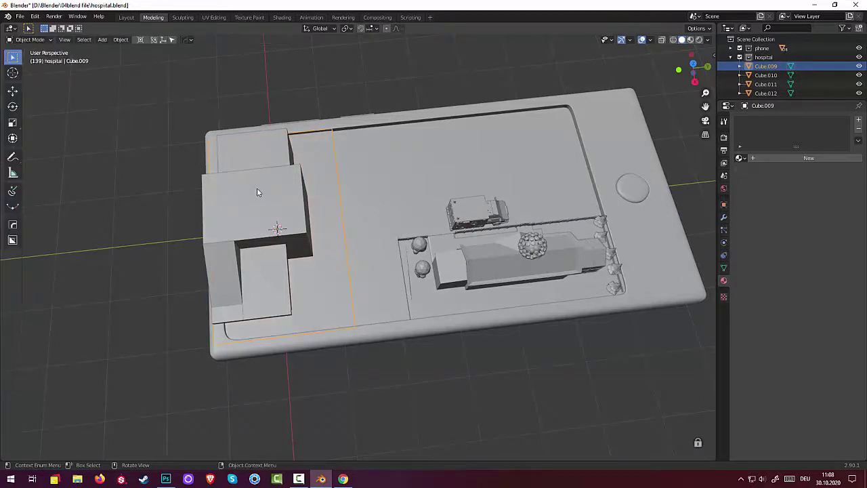
click(257, 188)
click(24, 40)
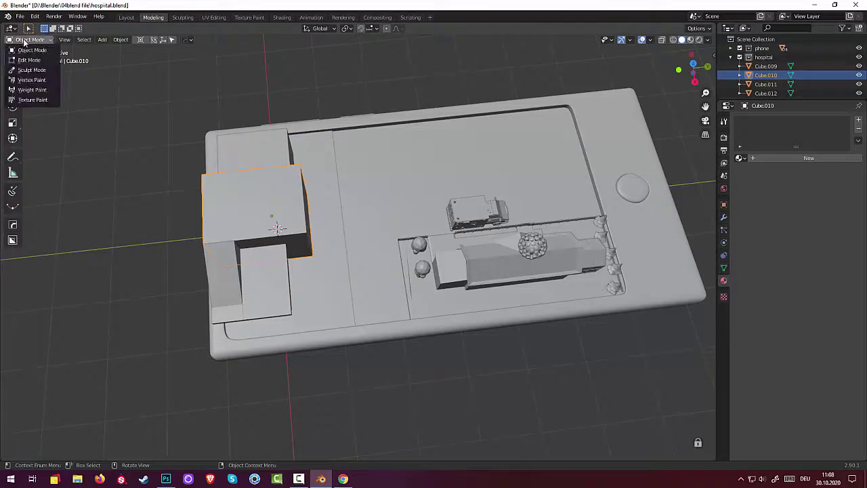
click(26, 52)
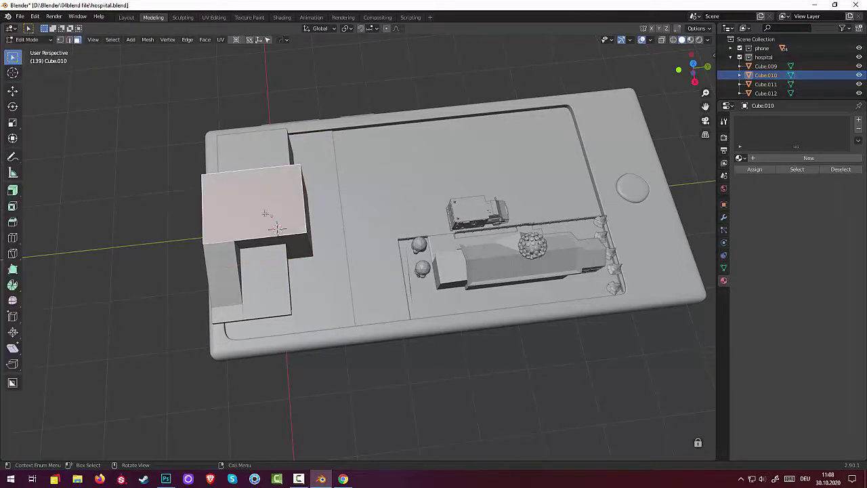
- Add an edge loop across the tall block's top, parallel to the phone's end, with an edge slide of about 0.35
key(ctrl+r)
click(256, 173)
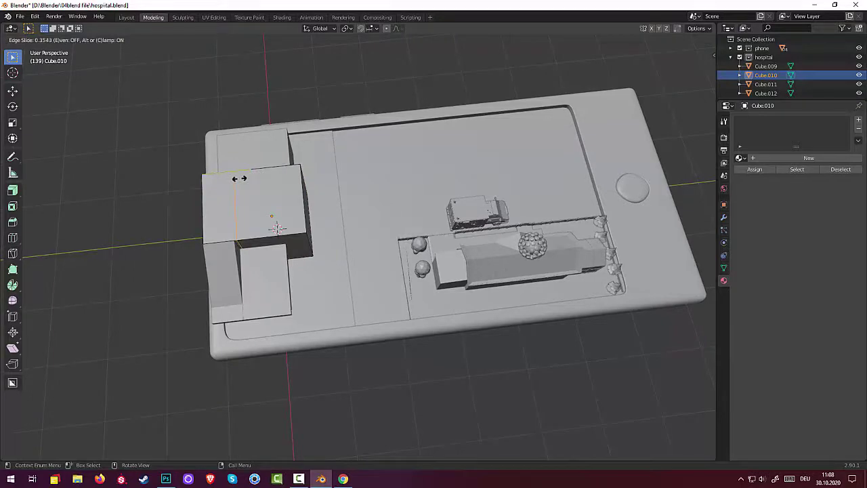
click(238, 178)
- Add an edge loop close to the tall block's side beside the sloped-roof wing with an edge slide of about -0.86
middle_drag(311, 214, 252, 233)
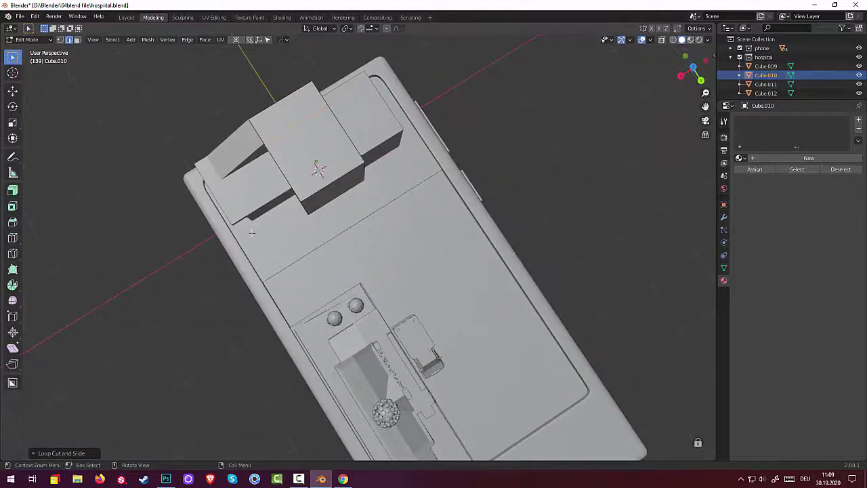
click(311, 143)
middle_drag(309, 147, 342, 156)
click(342, 155)
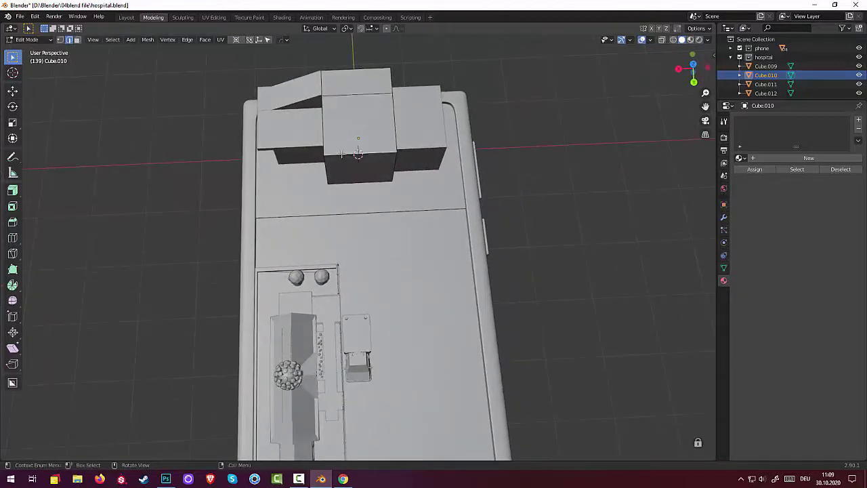
key(ctrl+r)
click(342, 155)
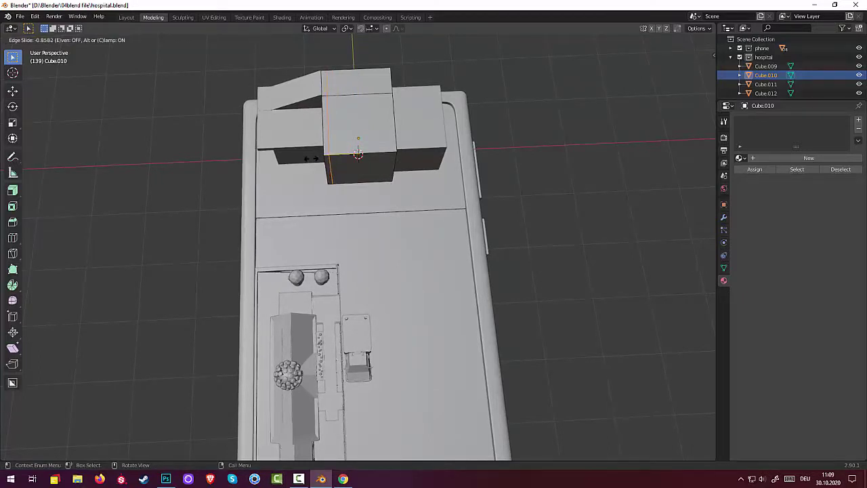
click(312, 158)
- Add an edge loop close to the tall block's opposite side, beside the flat-roofed wing, with an edge slide of about 0.85
middle_drag(389, 148, 389, 118)
key(alt+a)
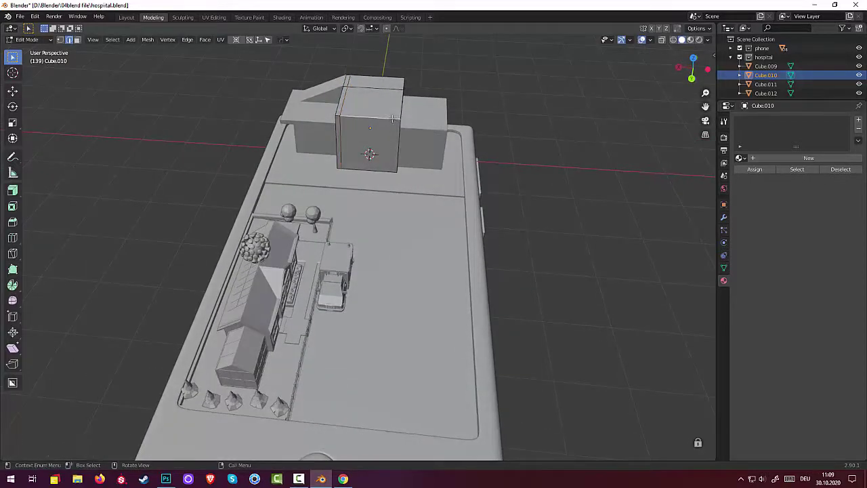
key(ctrl+r)
click(393, 121)
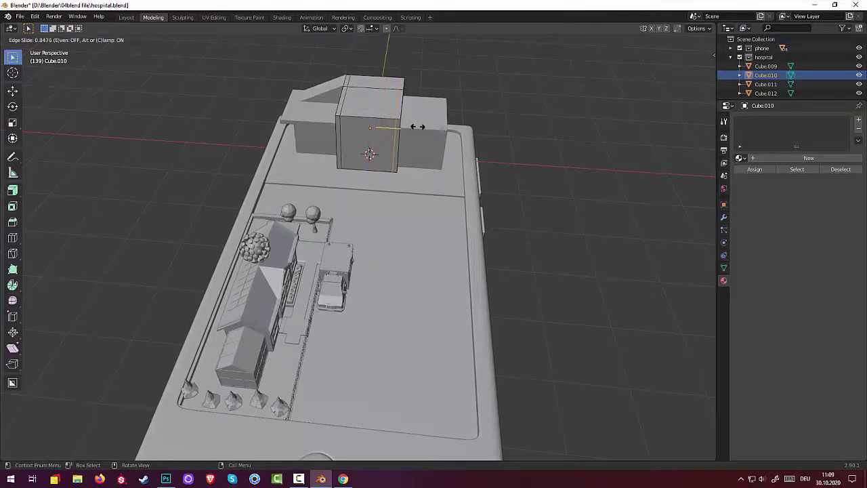
click(417, 127)
- Add an edge loop close to the tall block's wall facing the phone's screen with an edge slide of about -0.86
middle_drag(416, 136, 482, 128)
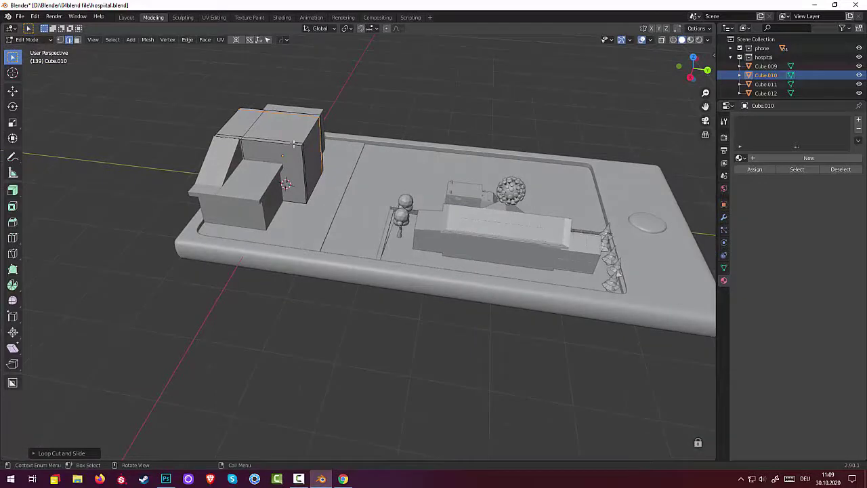
key(alt+a)
key(ctrl+r)
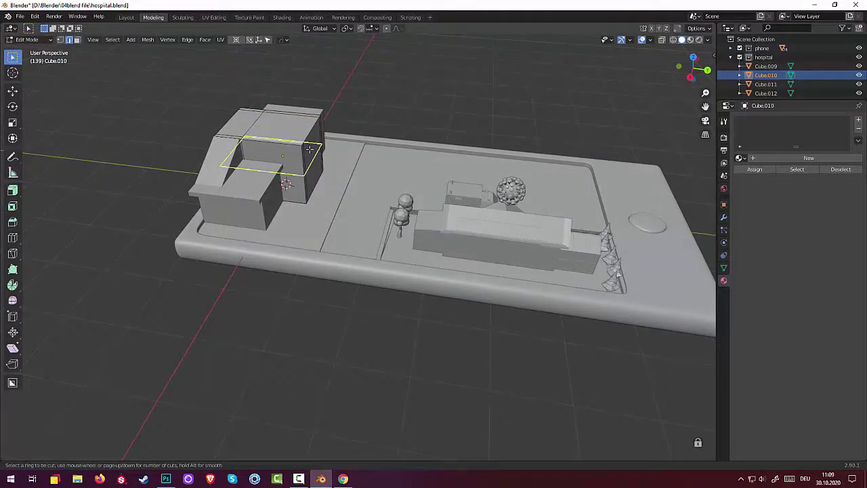
click(309, 148)
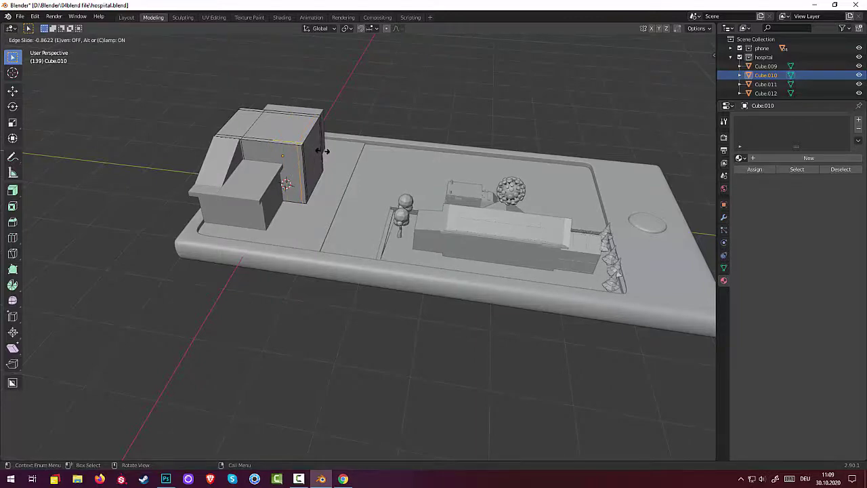
click(325, 151)
- Add an edge loop close to the tall block's rear wall at the phone's end with an edge slide of about 0.63
middle_drag(325, 151, 488, 165)
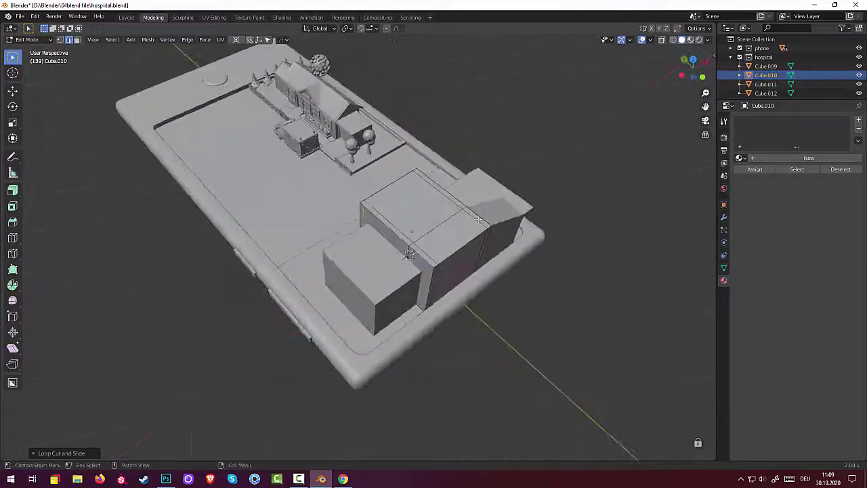
click(426, 262)
alt+click(429, 263)
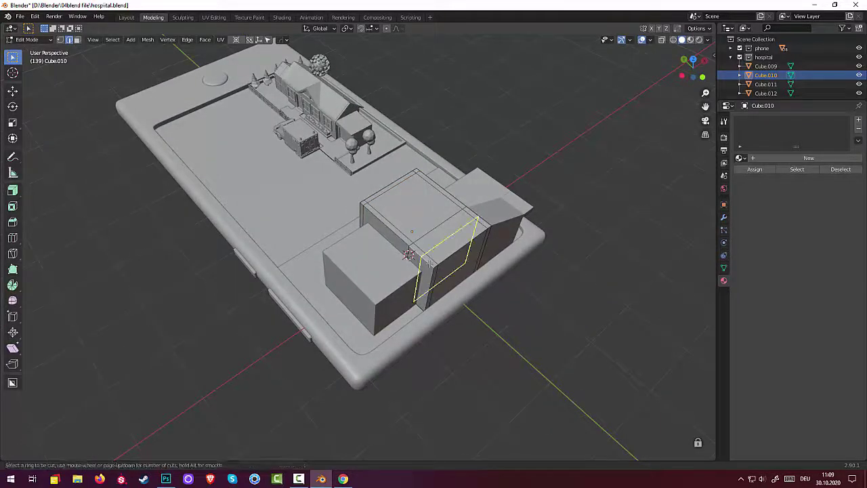
key(g)
key(g)
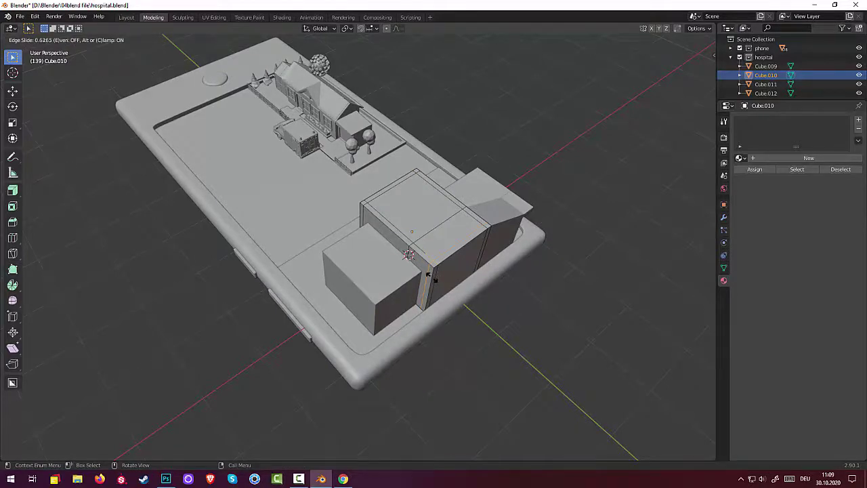
click(429, 274)
- Extrude the narrow border faces around the tall block's roof upward by about 0.139 m to form a raised rim
middle_drag(536, 290, 449, 292)
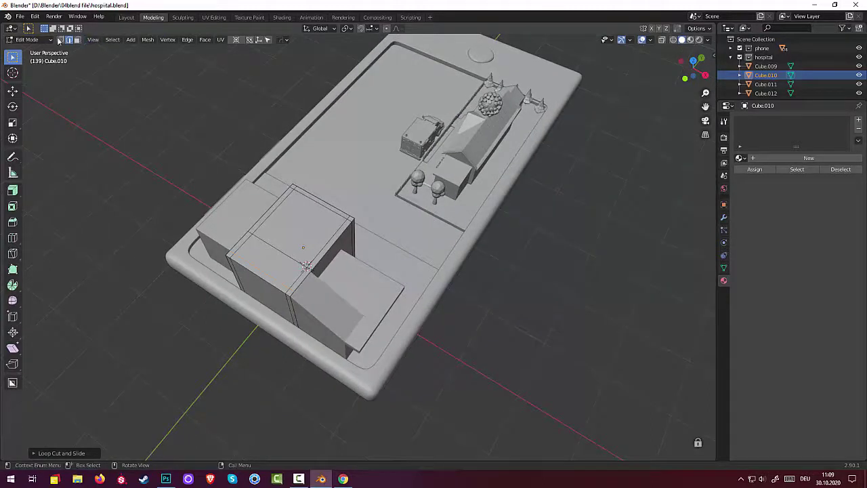
click(30, 39)
click(30, 40)
click(77, 39)
click(252, 269)
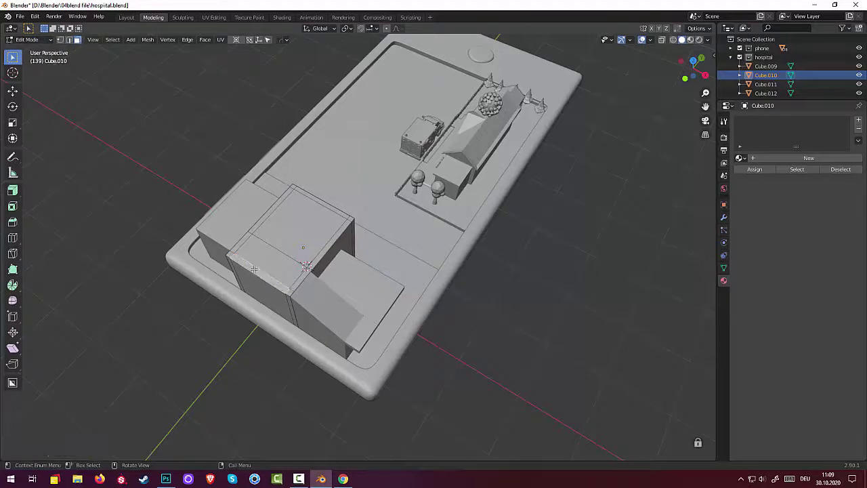
shift+click(241, 242)
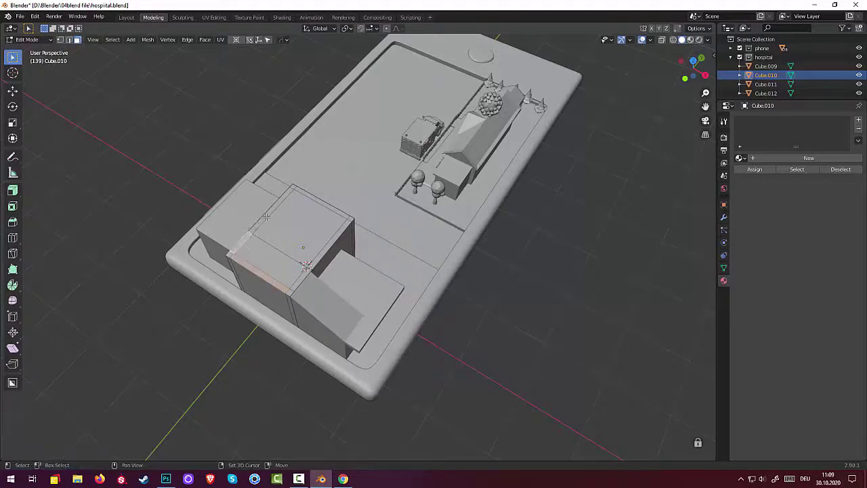
shift+click(271, 210)
shift+click(317, 200)
shift+click(335, 236)
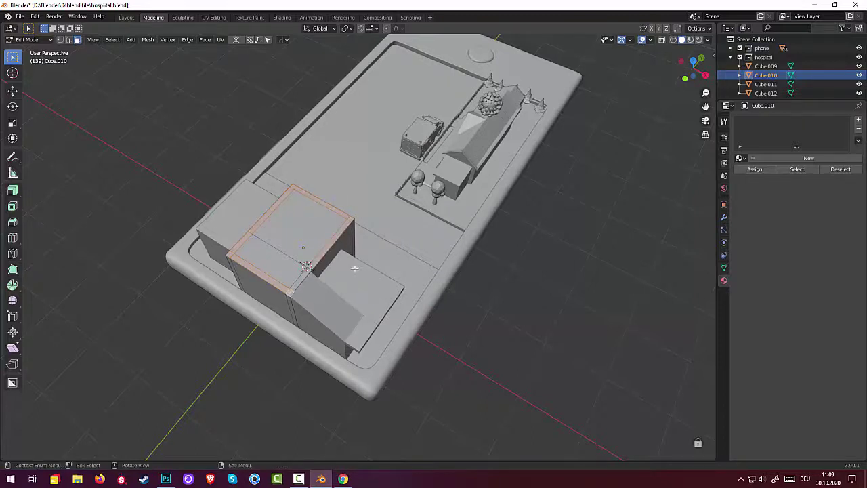
middle_drag(370, 64, 385, 143)
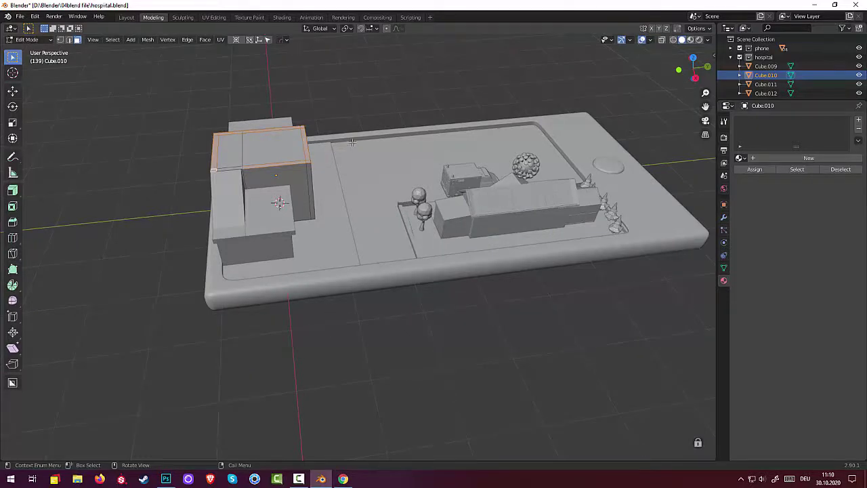
key(e)
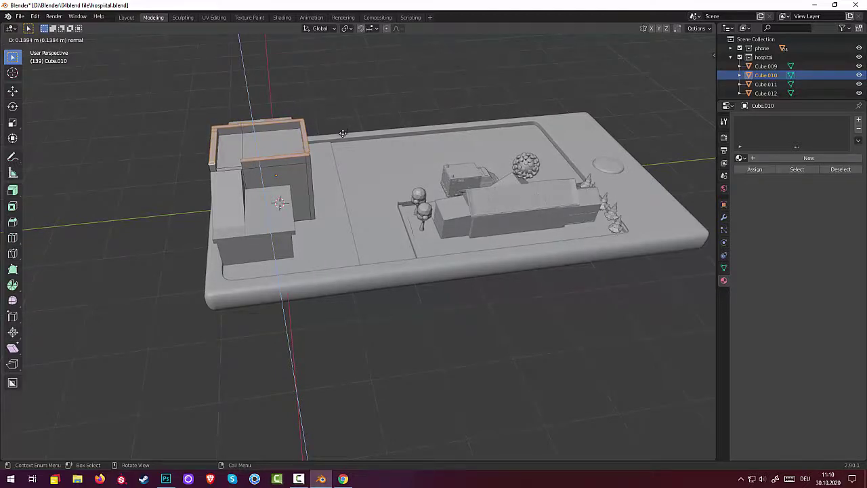
click(342, 134)
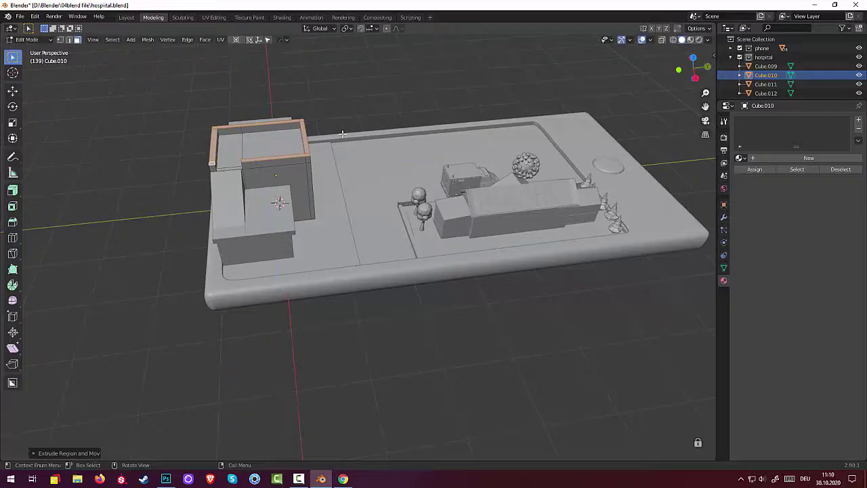
- Try to extrude the rim's outer side faces outward on all sides of the tall block
click(285, 161)
middle_drag(285, 161, 293, 150)
click(369, 110)
middle_drag(369, 110, 425, 155)
click(425, 156)
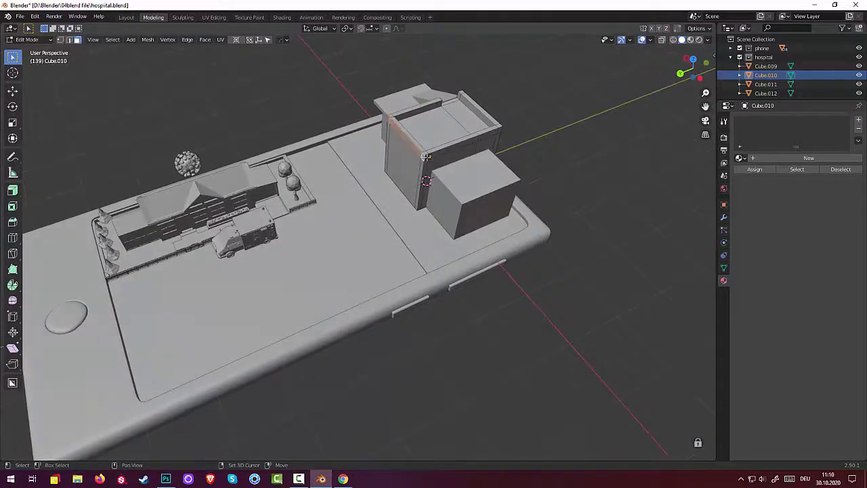
shift+click(480, 137)
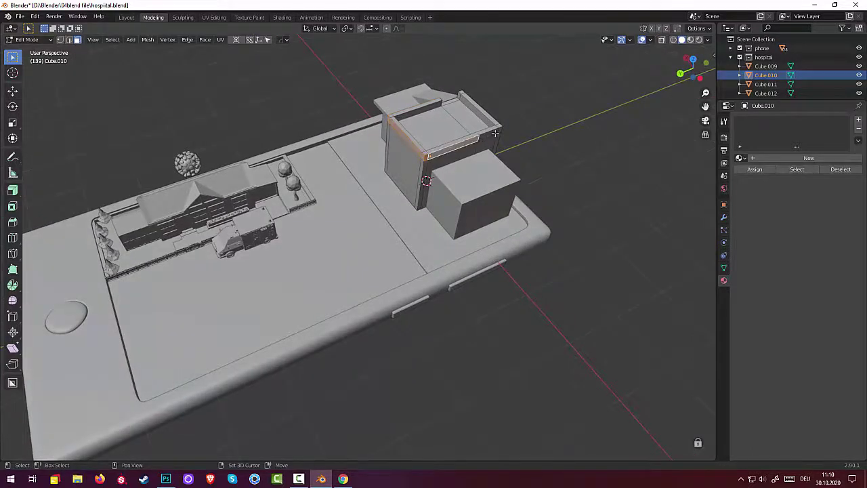
shift+click(500, 131)
middle_drag(540, 145, 388, 194)
shift+click(383, 218)
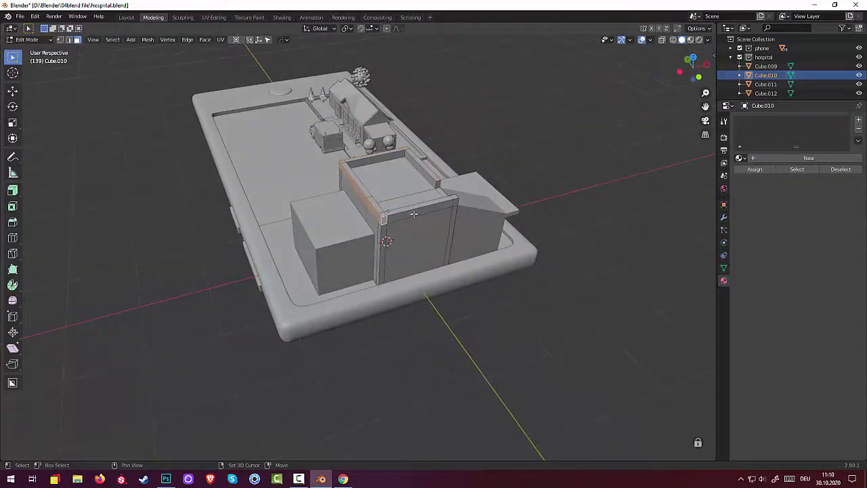
shift+click(413, 214)
middle_drag(415, 215, 562, 244)
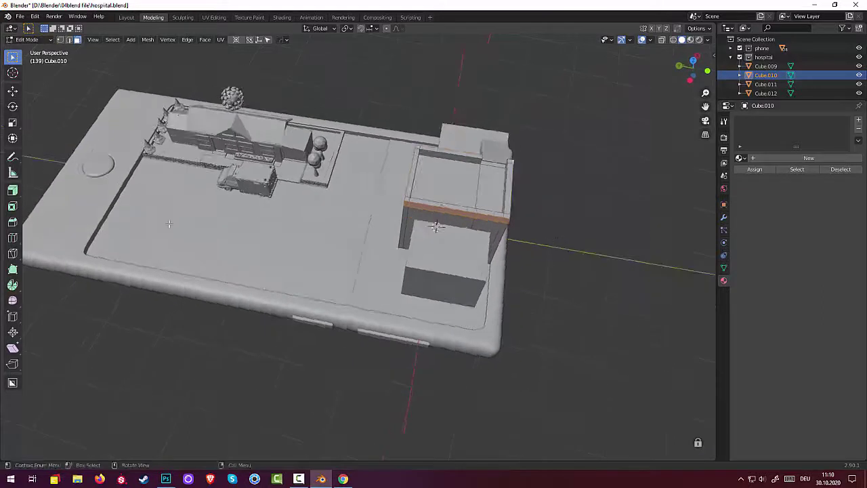
click(10, 192)
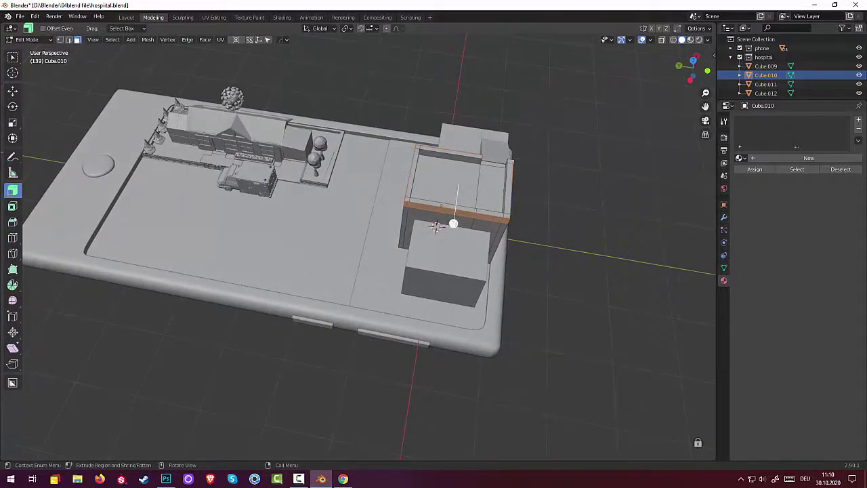
mouse_move(454, 224)
mouse_down()
mouse_move(458, 213)
mouse_move(449, 221)
mouse_up()
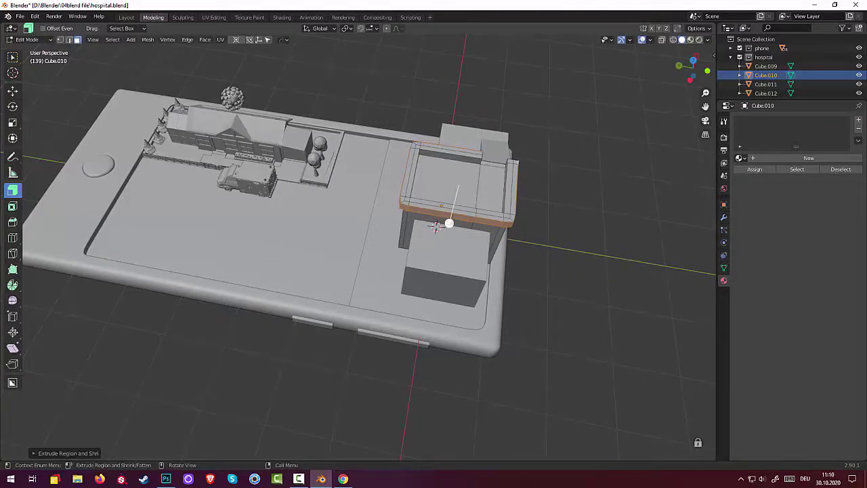
middle_drag(569, 285, 631, 270)
middle_drag(681, 276, 115, 273)
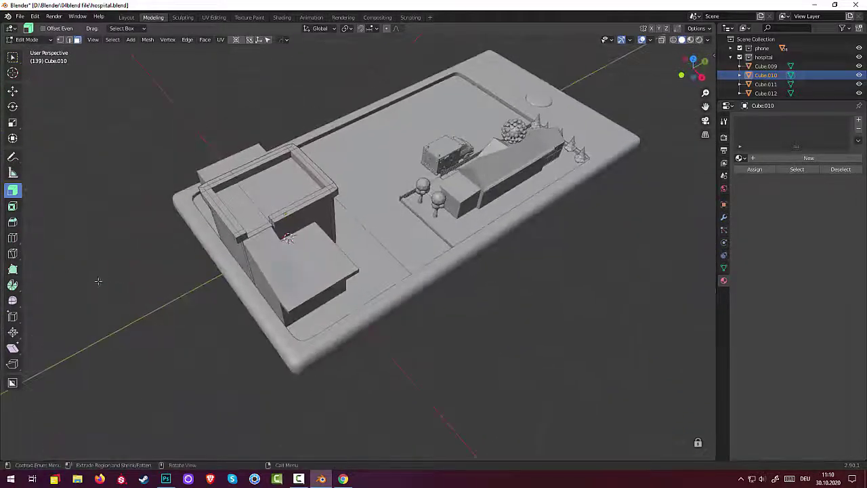
middle_drag(282, 439, 331, 454)
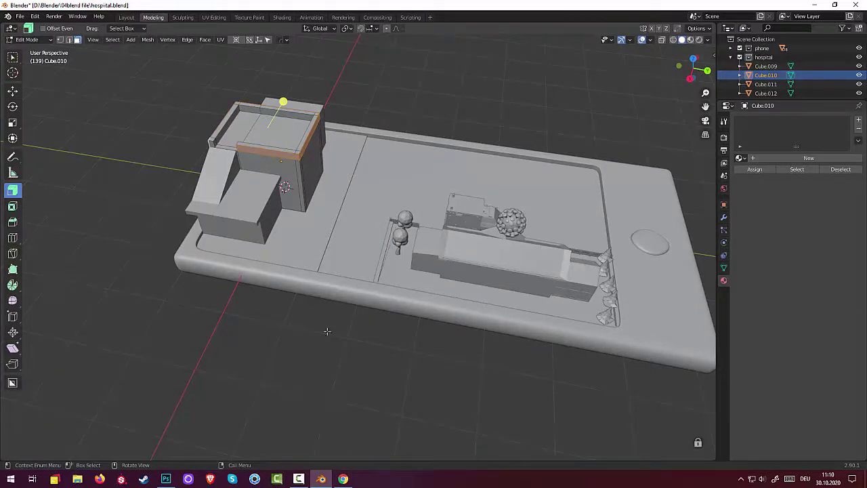
- Extrude the rim's top face on the side facing the phone's screen upward into a tall front panel and leave mesh editing
middle_drag(366, 223, 316, 239)
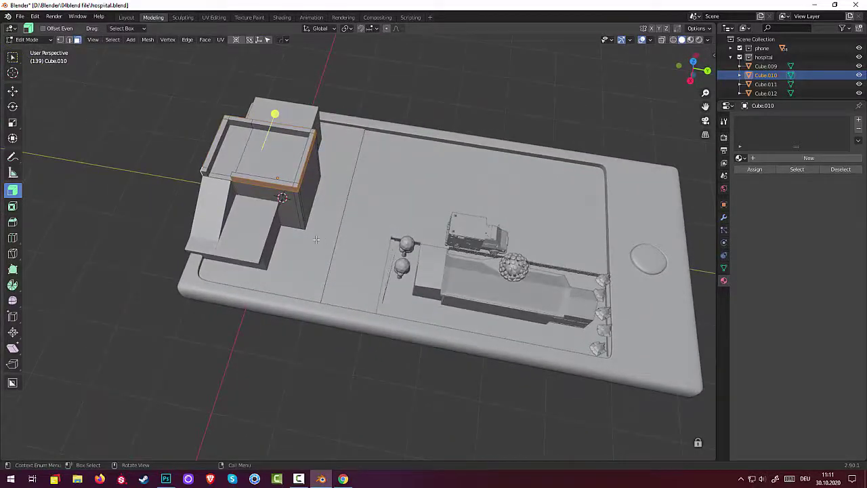
alt+click(305, 157)
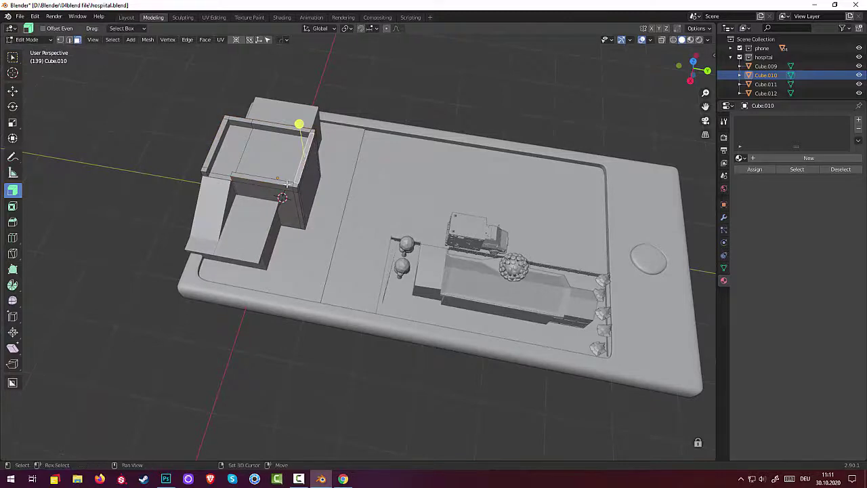
middle_drag(297, 186, 347, 164)
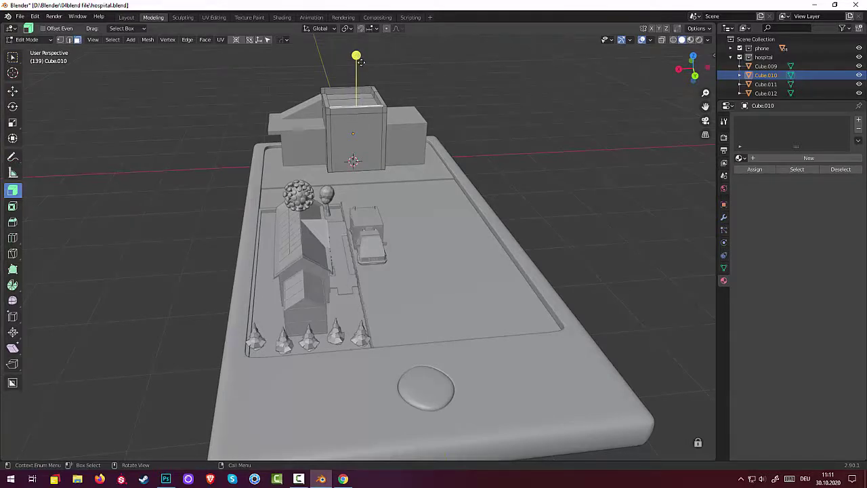
mouse_move(356, 56)
mouse_down()
mouse_move(351, 33)
mouse_move(359, 44)
mouse_up()
click(465, 127)
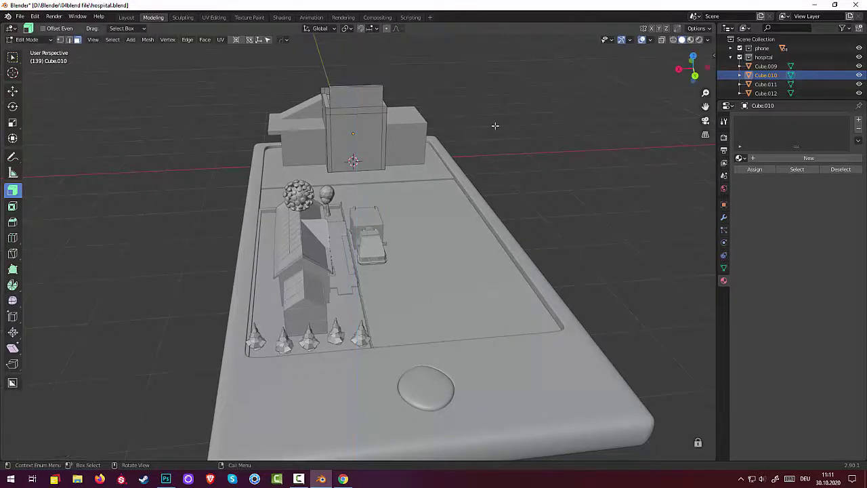
middle_drag(401, 127, 335, 115)
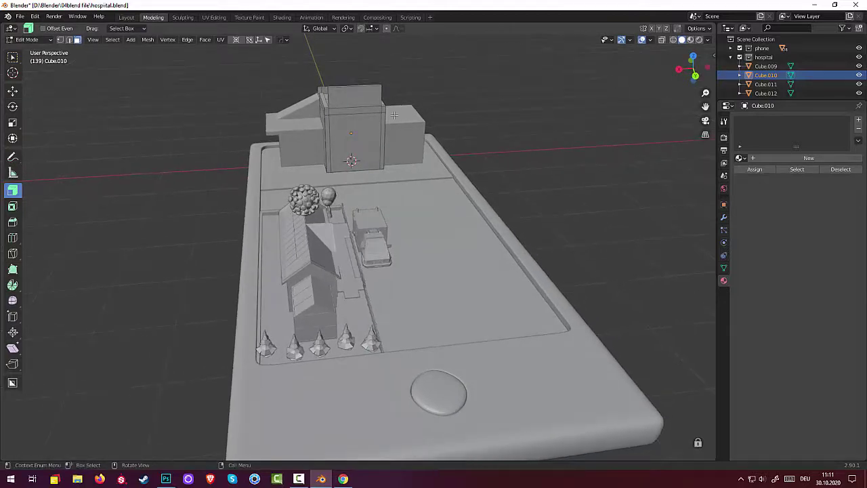
middle_drag(394, 115, 340, 157)
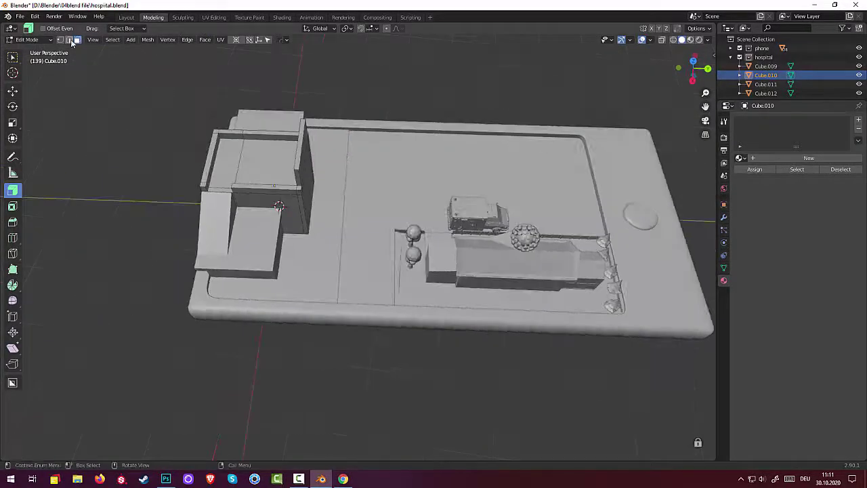
click(27, 40)
click(27, 52)
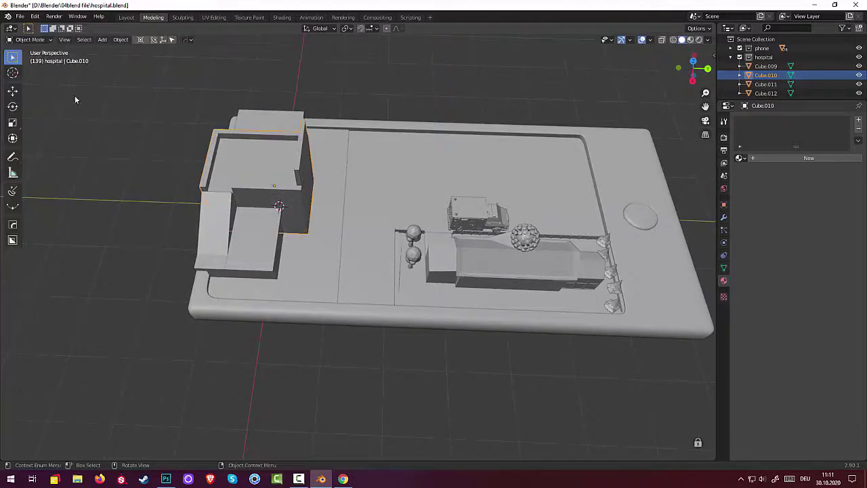
- Cut an edge loop along the outer roof edge of the sloped-roof wing's flat part, with an edge slide of about -0.40
click(251, 254)
middle_drag(254, 250, 178, 204)
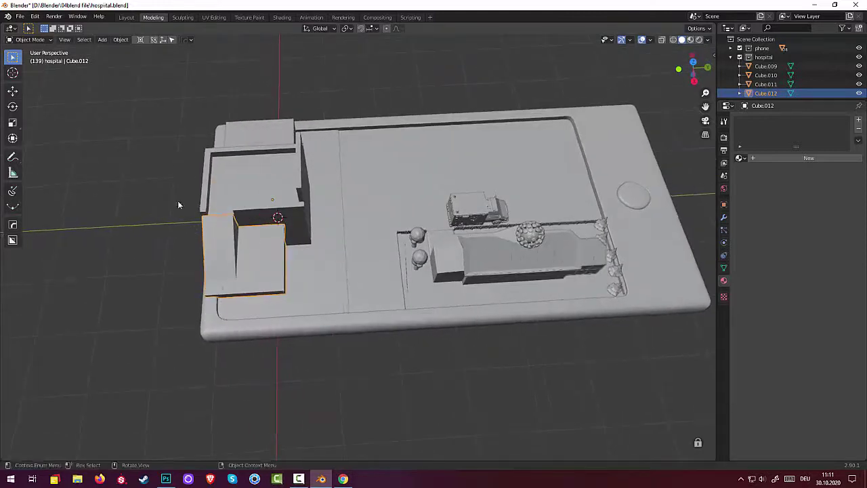
click(27, 40)
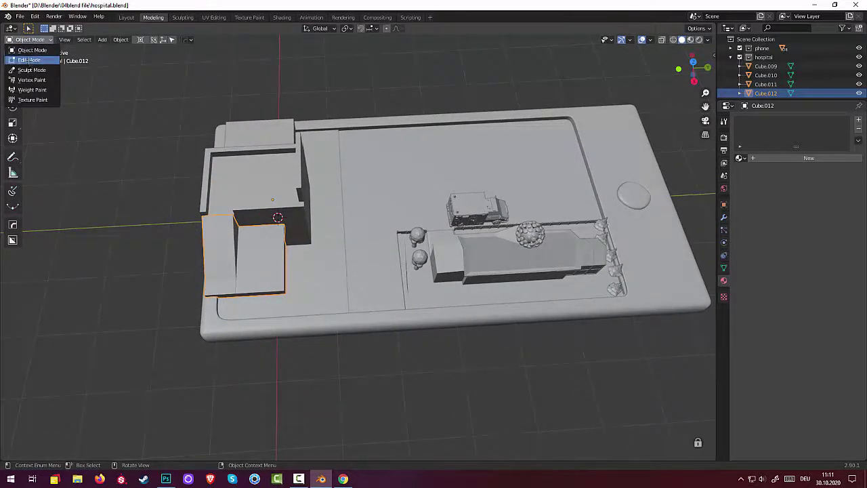
click(29, 60)
middle_drag(261, 293, 296, 287)
click(278, 331)
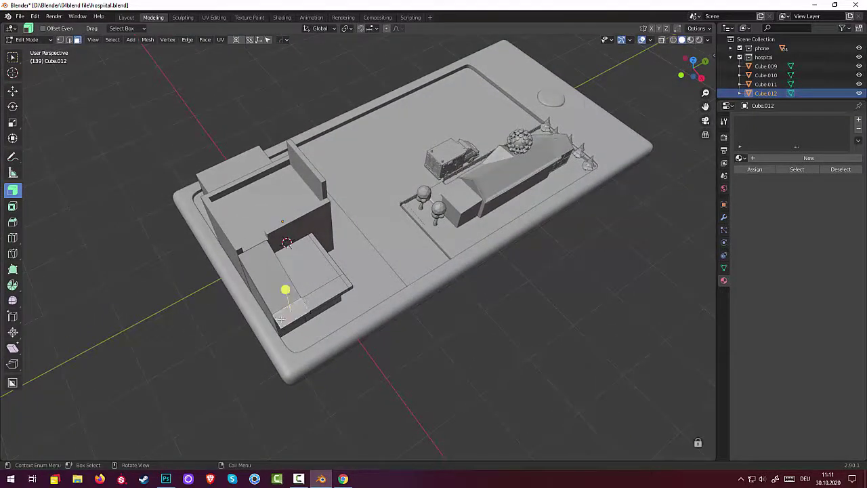
key(ctrl+r)
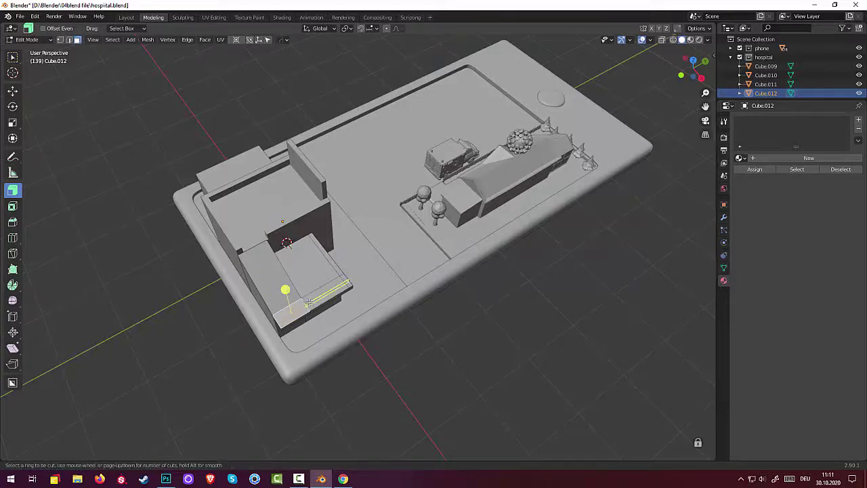
click(308, 303)
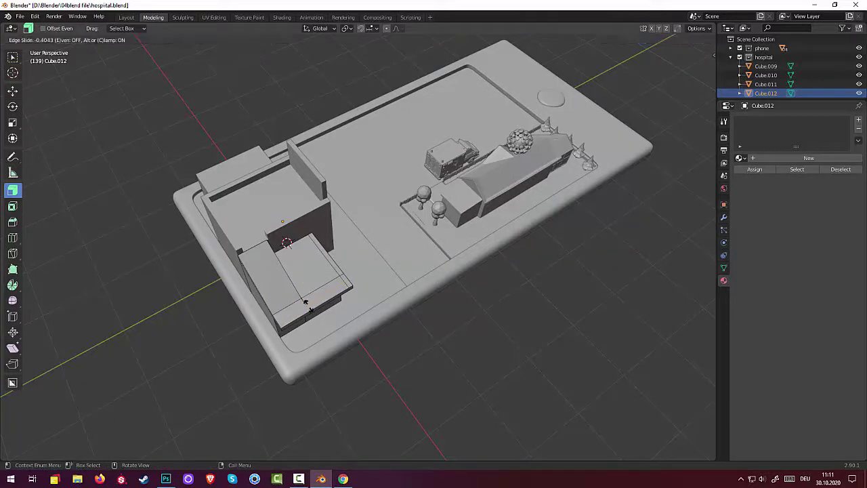
click(305, 302)
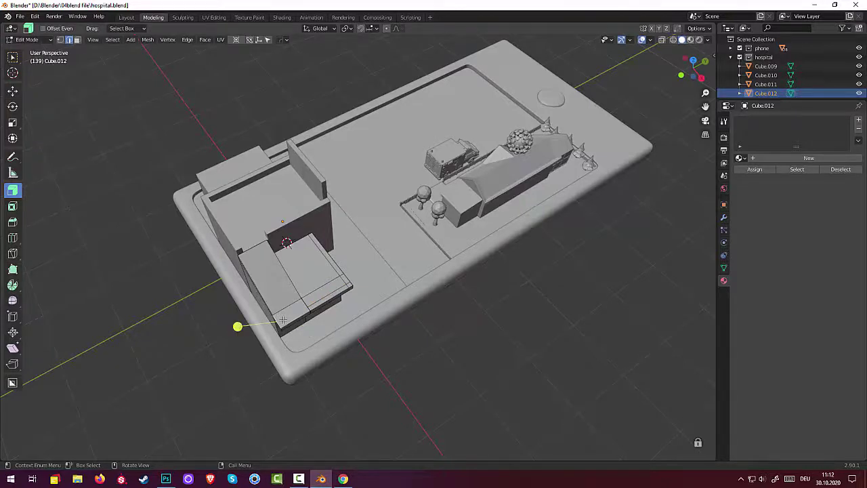
- Cut a matching edge loop along the outer roof edge of the wing's sloped part, with an edge slide of about -0.22
key(ctrl+r)
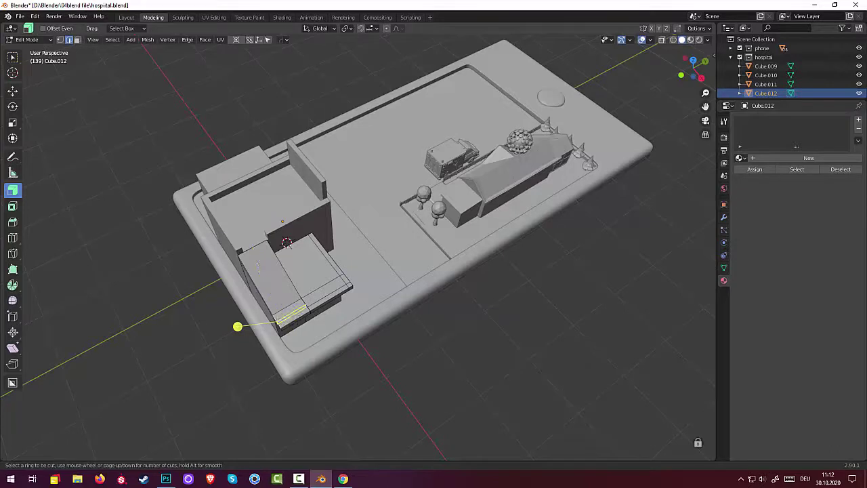
click(284, 319)
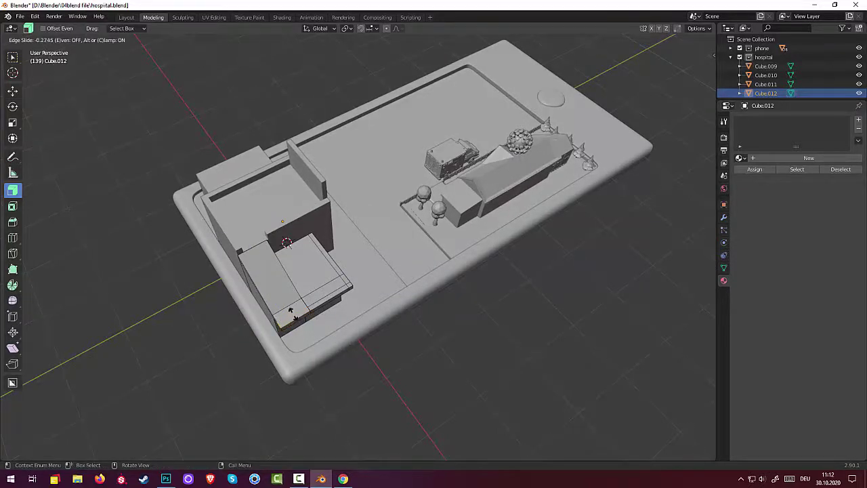
click(293, 313)
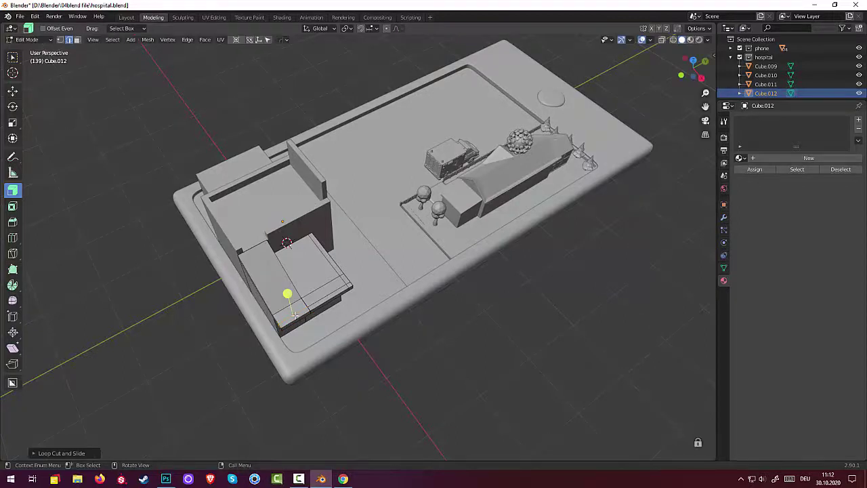
click(321, 227)
- Raise the border faces along the low wing's outer roof edges by about 0.14 m on Z and leave mesh editing
click(77, 39)
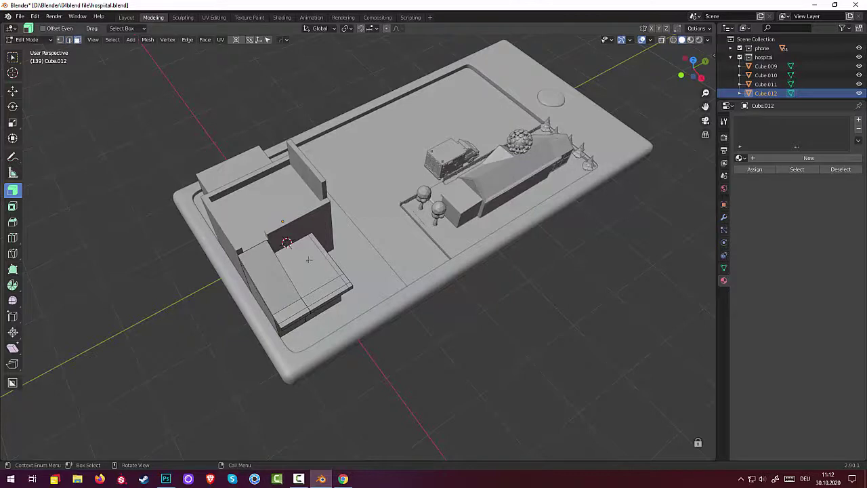
click(336, 268)
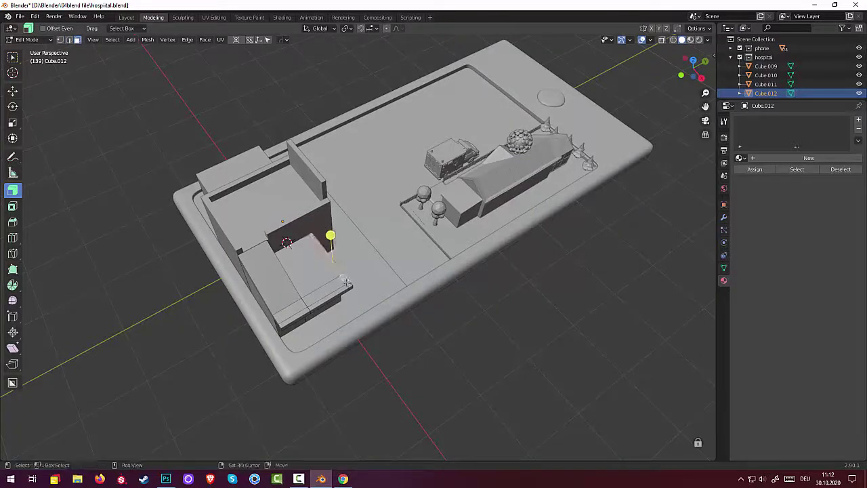
drag(348, 286, 317, 301)
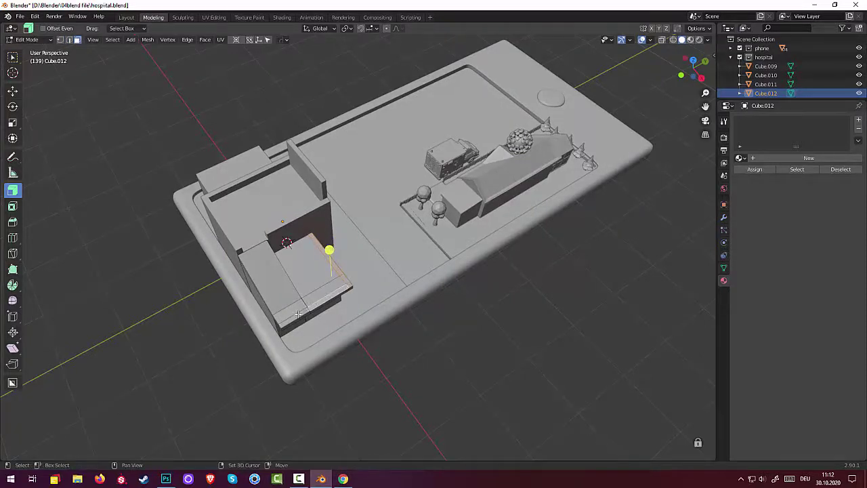
middle_drag(299, 314, 246, 302)
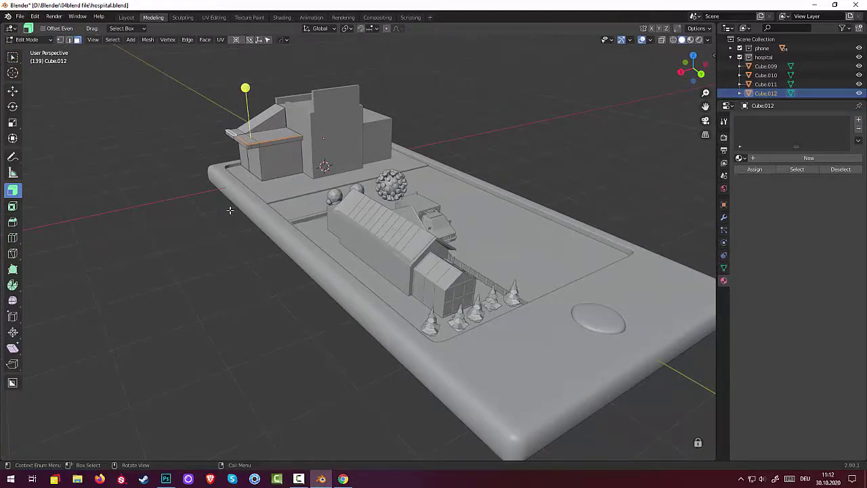
key(g)
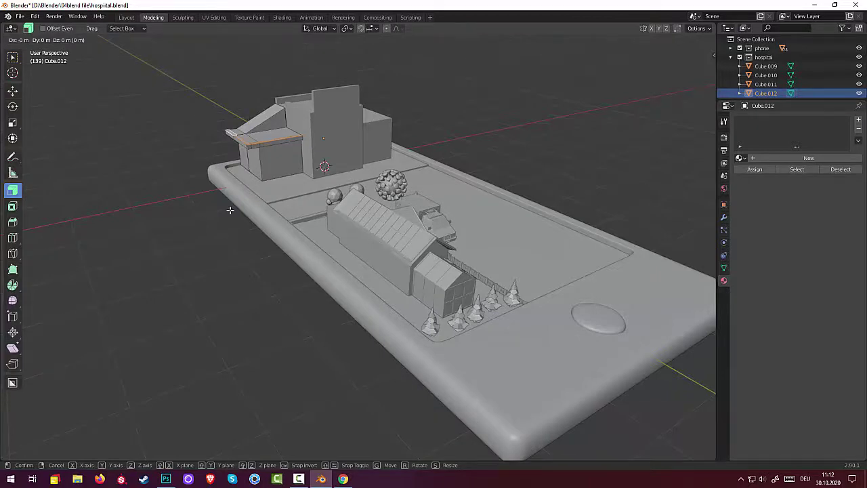
key(z)
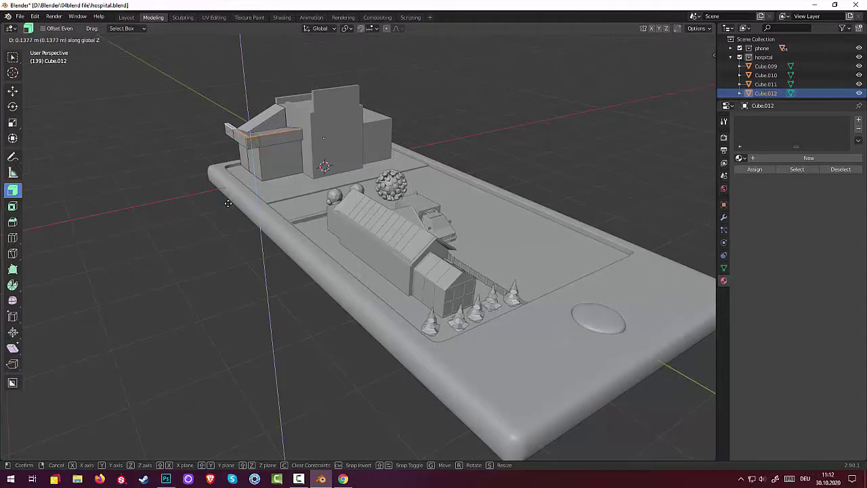
click(228, 203)
middle_drag(238, 231, 340, 202)
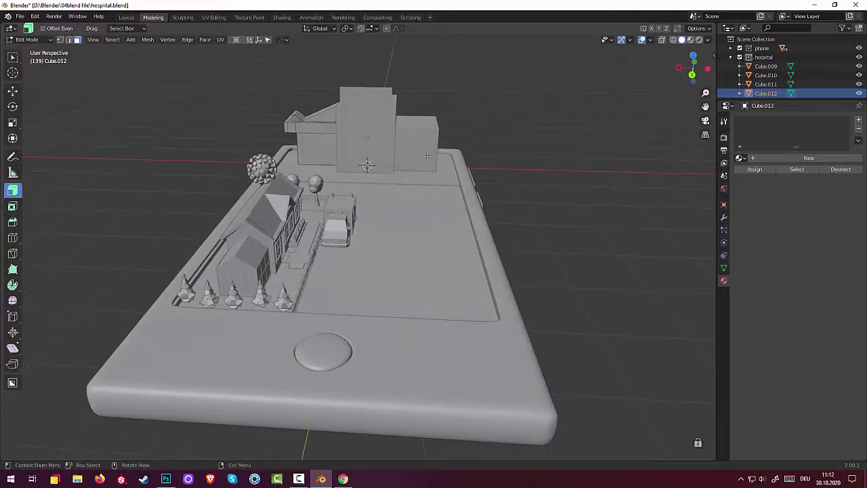
mouse_move(427, 156)
middle_down()
mouse_move(378, 175)
mouse_move(424, 148)
middle_up()
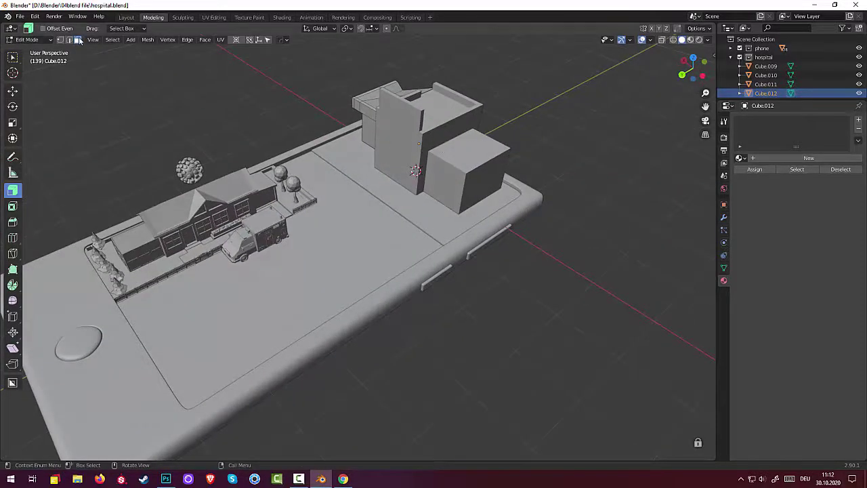
click(24, 40)
click(32, 50)
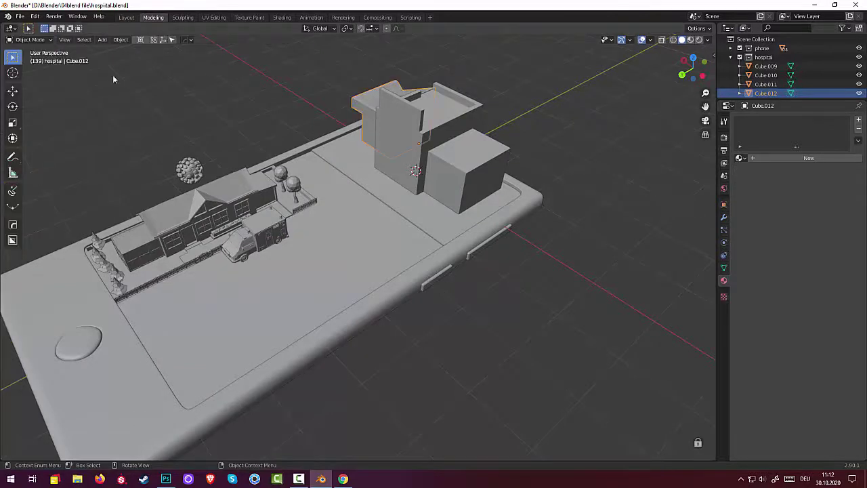
- Start mesh editing on the box-shaped block and cut a horizontal edge loop around it, with an edge slide of about -0.34
click(453, 157)
middle_drag(483, 204, 501, 167)
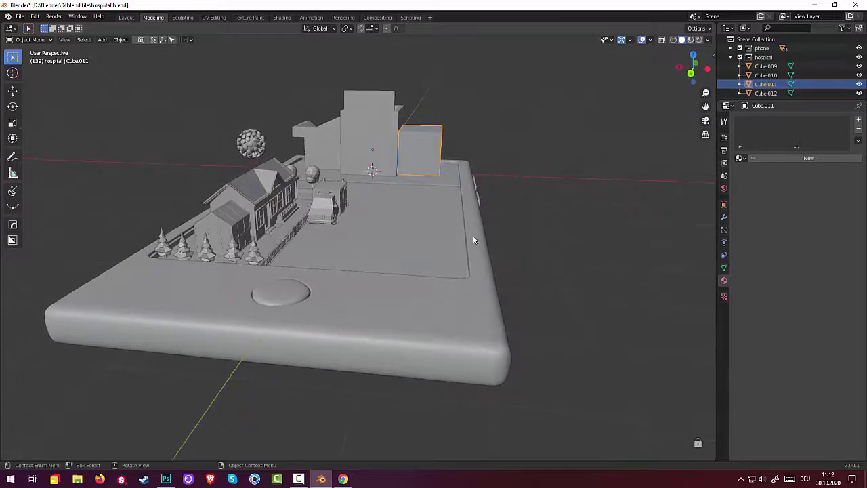
mouse_move(445, 152)
middle_down()
mouse_move(428, 169)
mouse_move(368, 178)
mouse_move(330, 161)
mouse_move(360, 169)
mouse_move(436, 161)
mouse_move(339, 168)
mouse_move(355, 188)
mouse_move(353, 216)
mouse_move(359, 198)
mouse_move(449, 145)
middle_up()
click(455, 154)
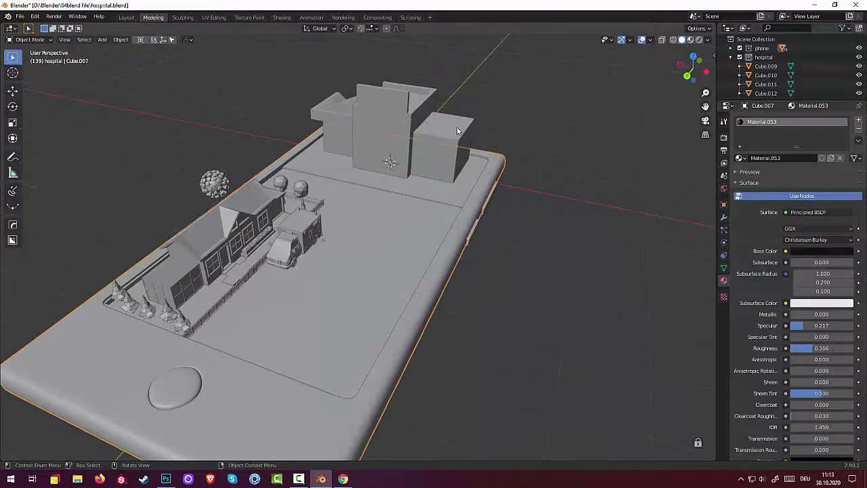
click(458, 133)
click(30, 39)
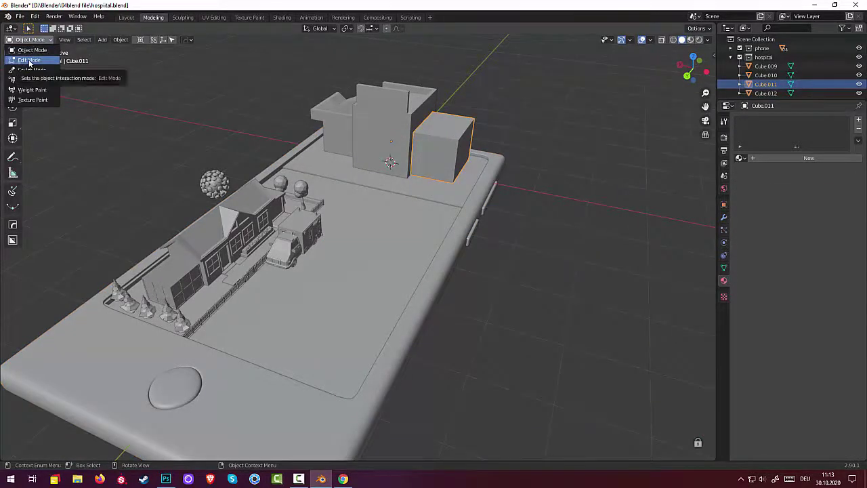
click(29, 61)
click(440, 155)
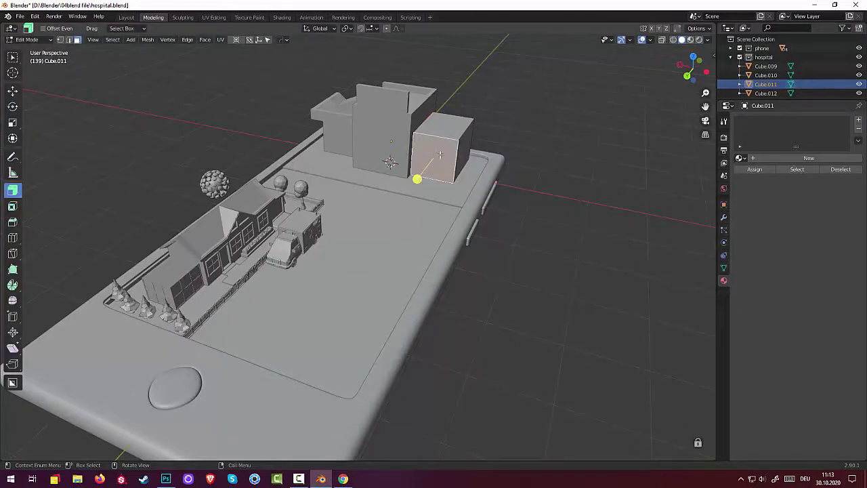
key(ctrl+r)
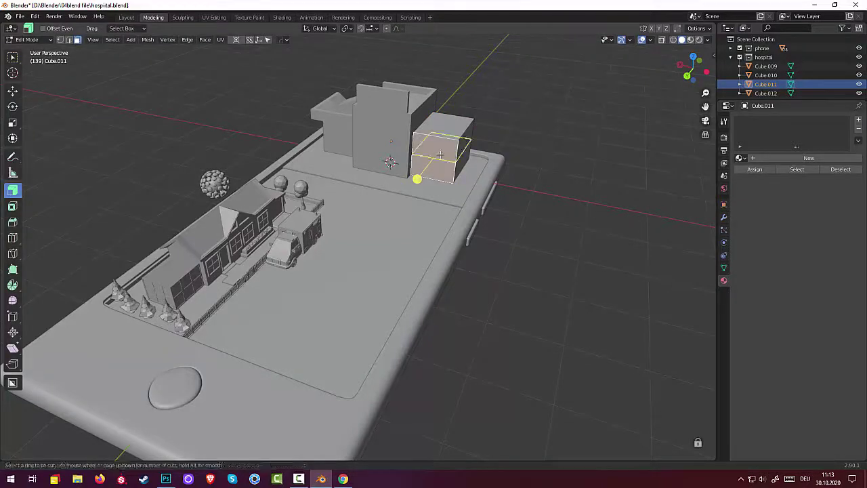
click(439, 155)
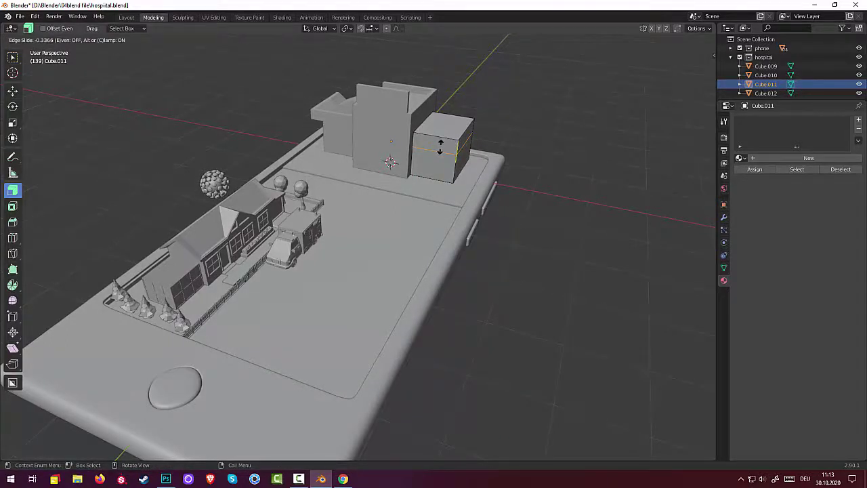
click(440, 146)
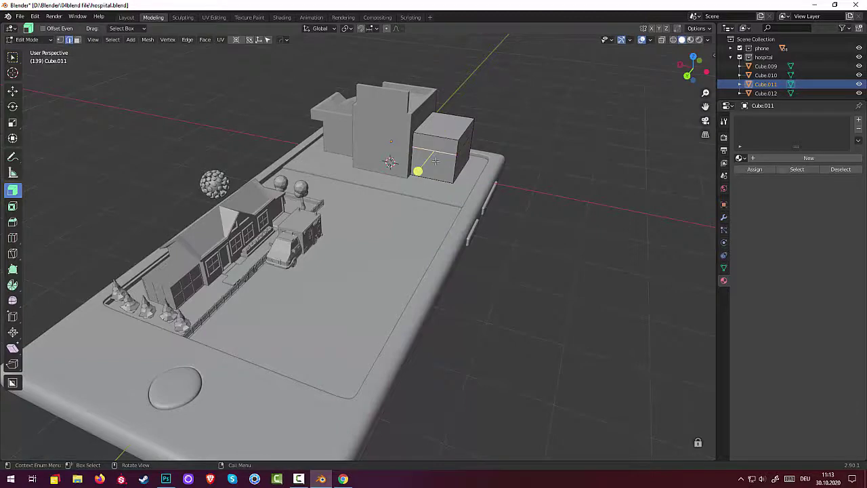
- Cut a second horizontal edge loop around the block just below the first, with an edge slide of about 0.68
key(ctrl+r)
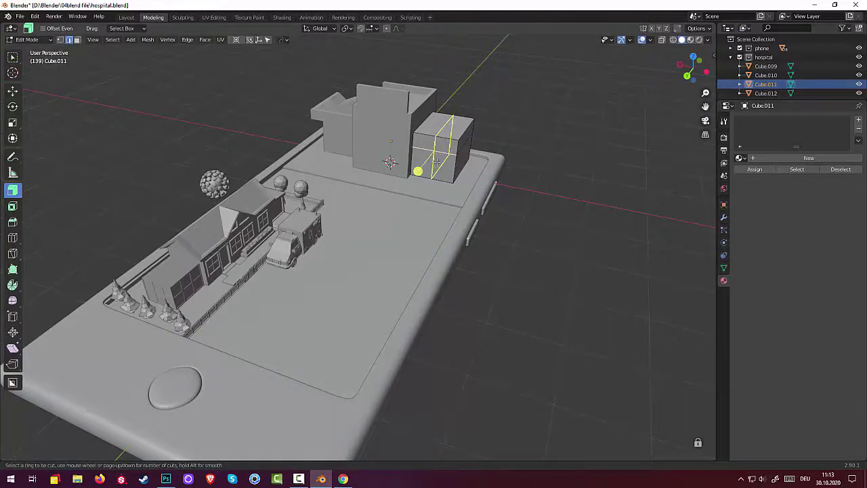
click(452, 166)
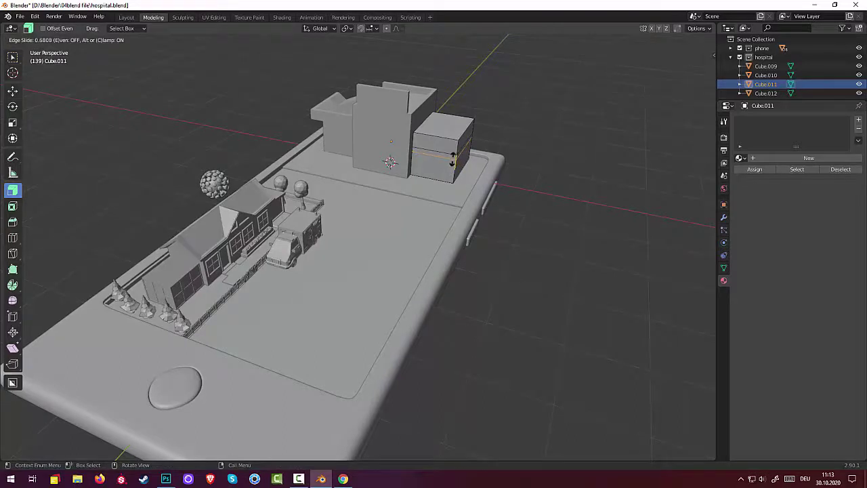
click(454, 158)
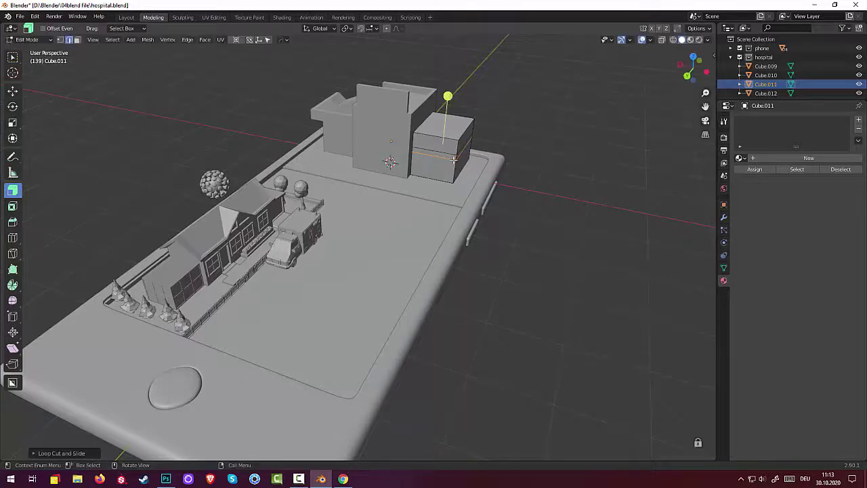
- Extrude the narrow face between the two loops, on the side facing the phone's screen, outward about 0.48 m as a canopy
middle_drag(451, 175, 418, 175)
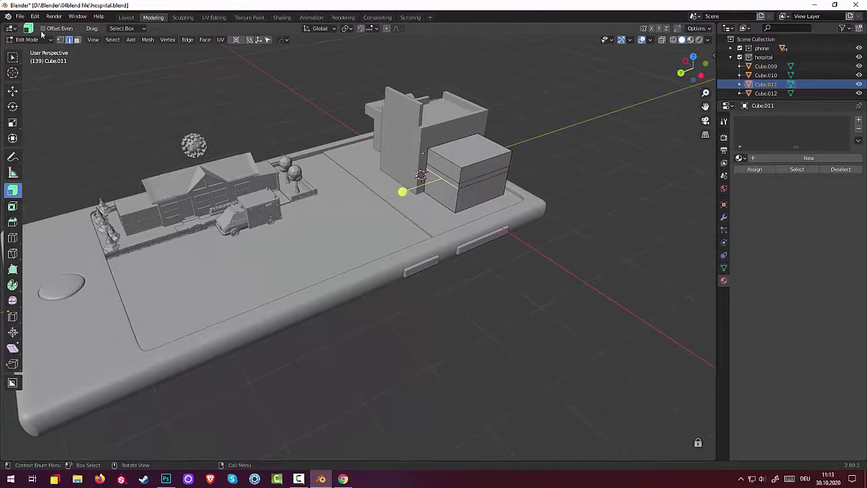
click(77, 39)
alt+click(404, 189)
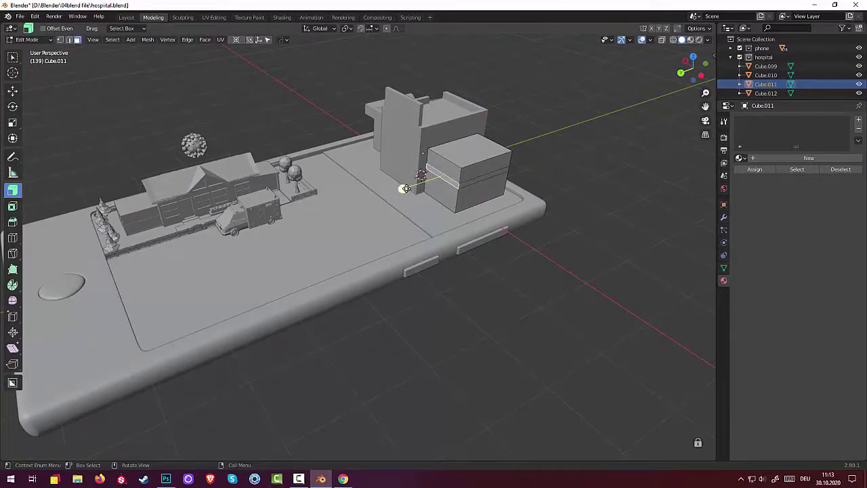
key(e)
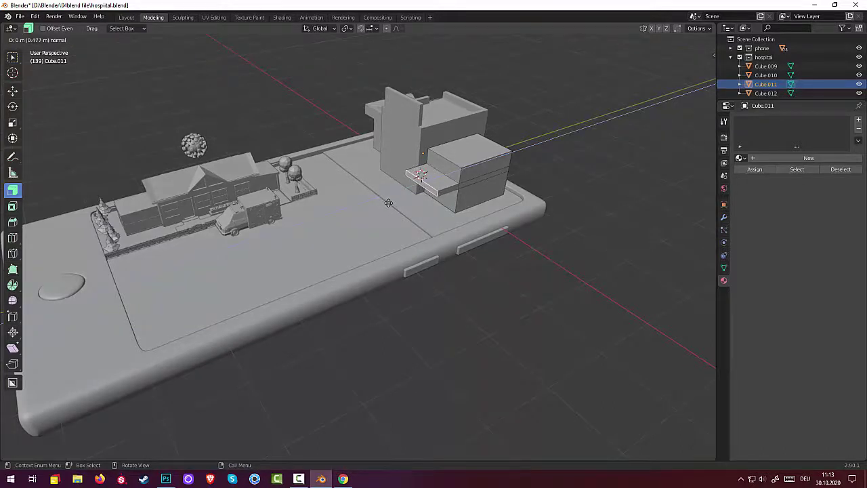
click(388, 203)
- Cut an edge loop through the canopy and block, close to the side away from the tall block
middle_drag(381, 194, 417, 224)
middle_drag(493, 248, 507, 259)
click(445, 189)
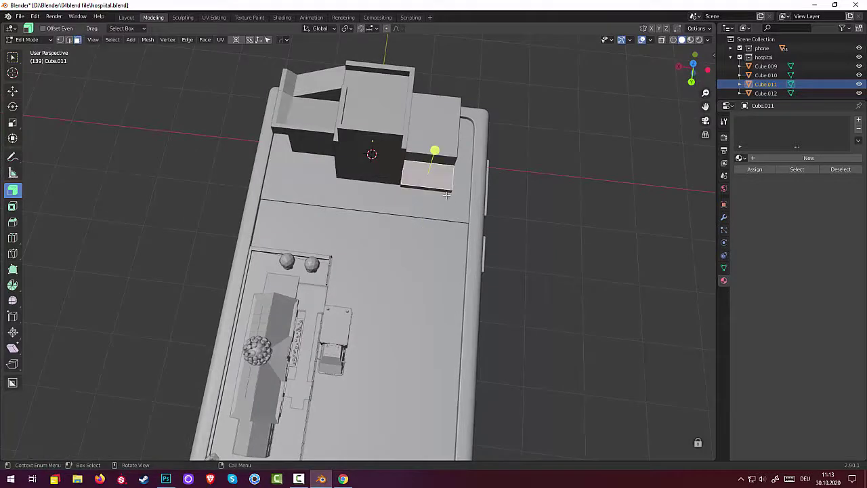
key(ctrl)
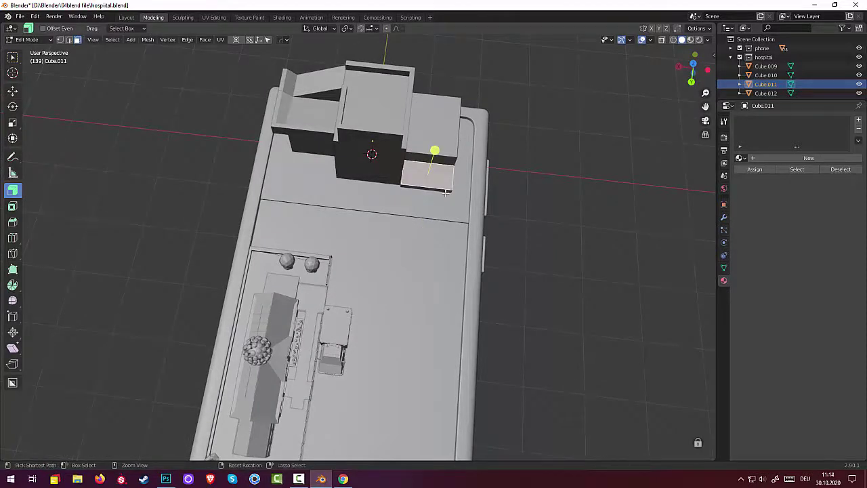
key(ctrl+r)
click(445, 192)
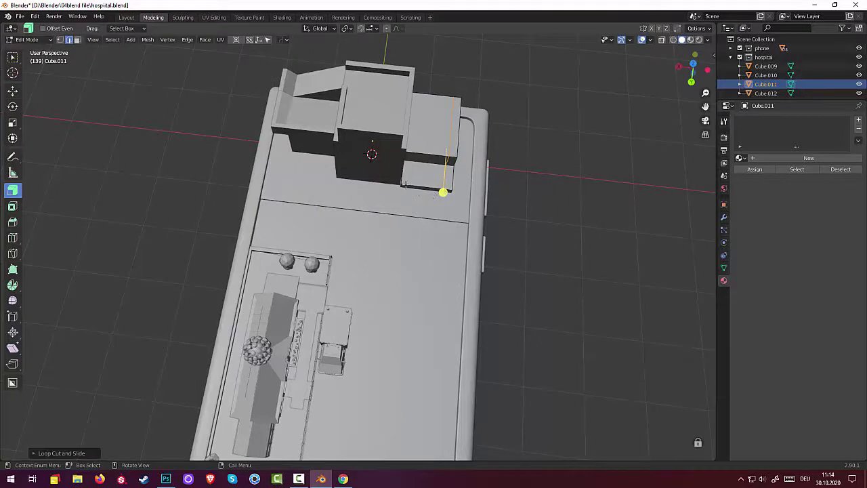
- Cut an edge loop near the canopy's side by the tall block, with a slide of about 0.55, and another across the canopy near its front
key(ctrl+z)
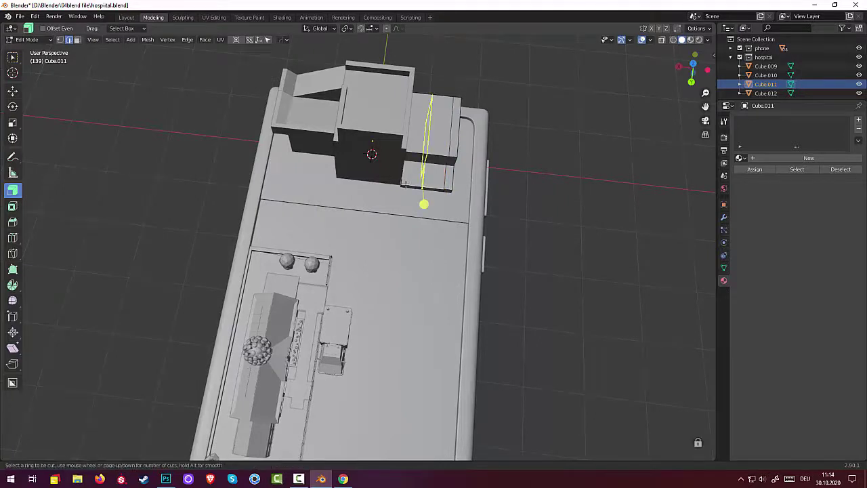
drag(407, 184, 393, 187)
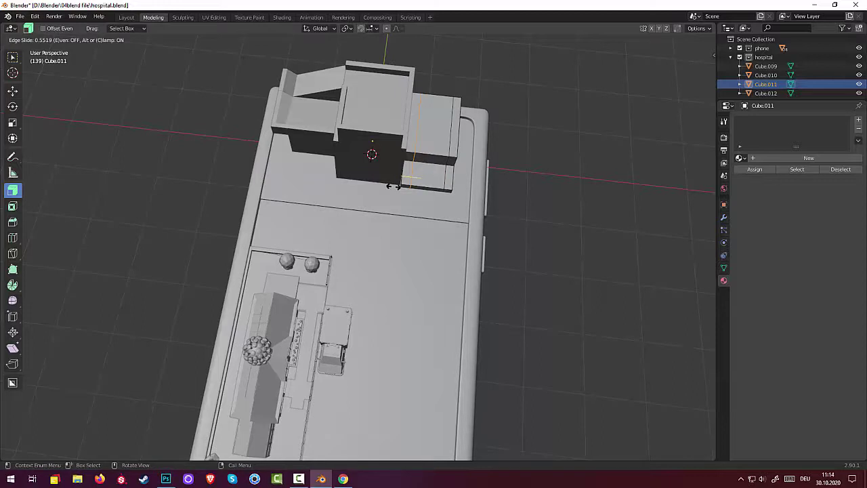
drag(393, 186, 394, 187)
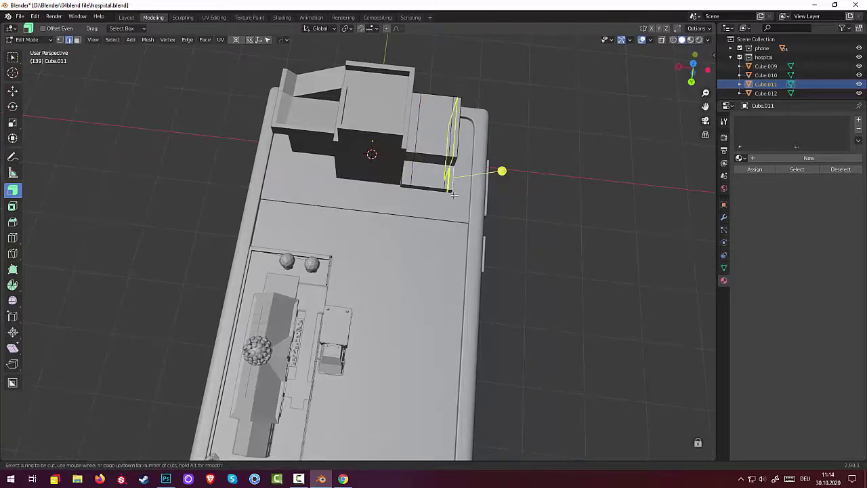
drag(446, 179, 444, 179)
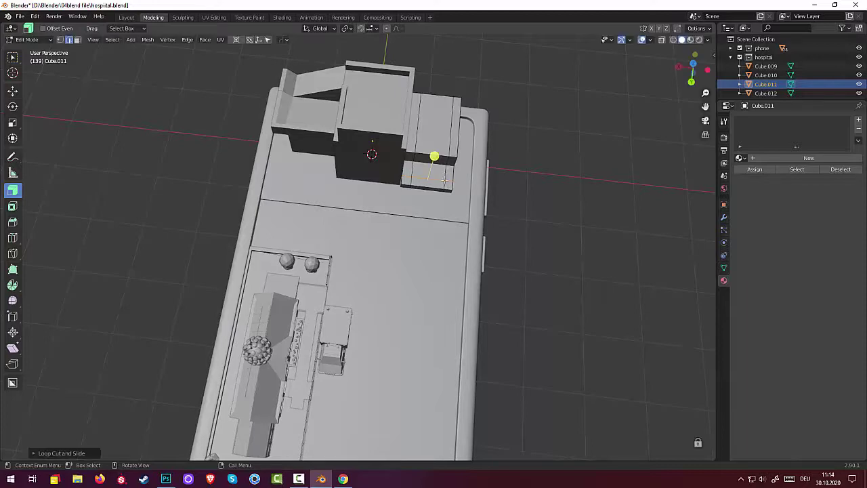
- Hide the phone collection and inset the two outer corner faces on the canopy's underside by about 0.06 m
middle_drag(445, 179, 425, 189)
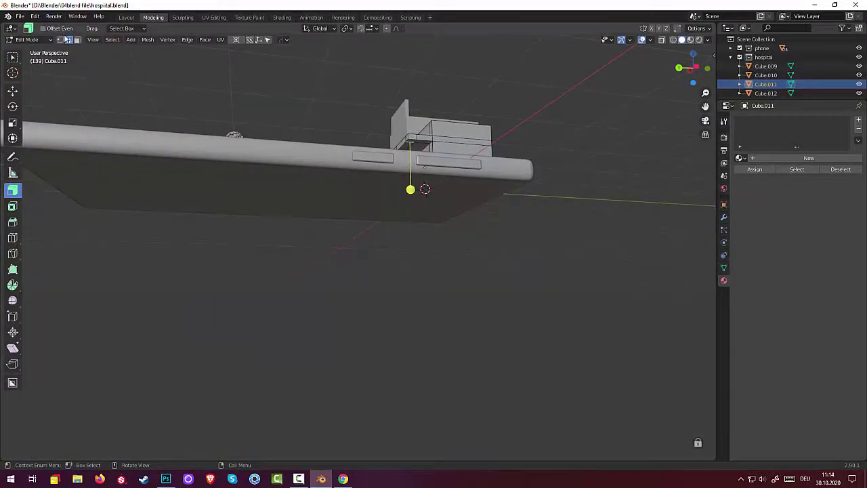
click(611, 153)
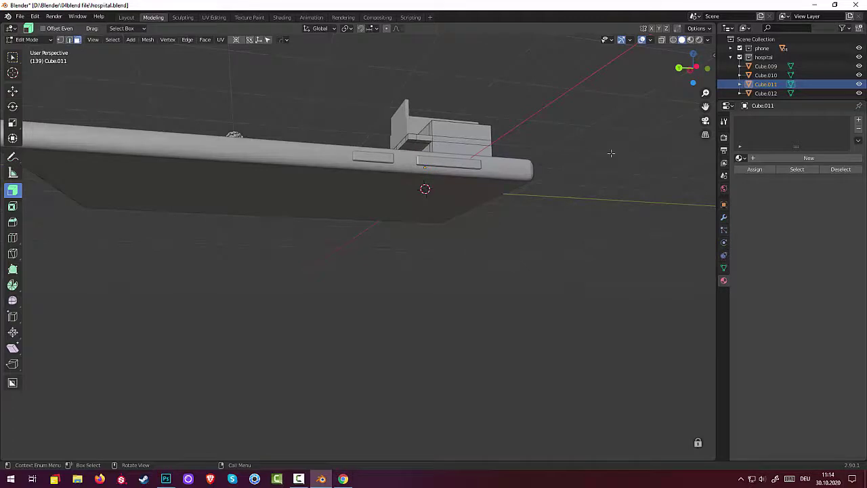
click(859, 48)
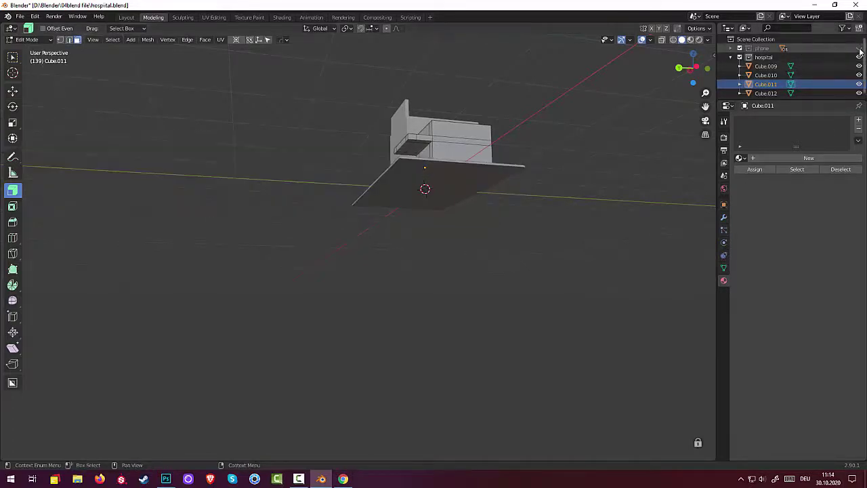
middle_drag(598, 149, 496, 140)
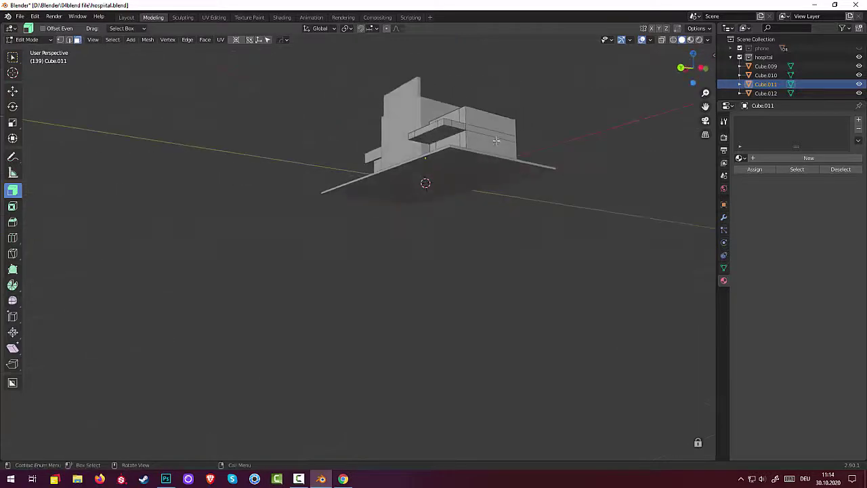
click(445, 128)
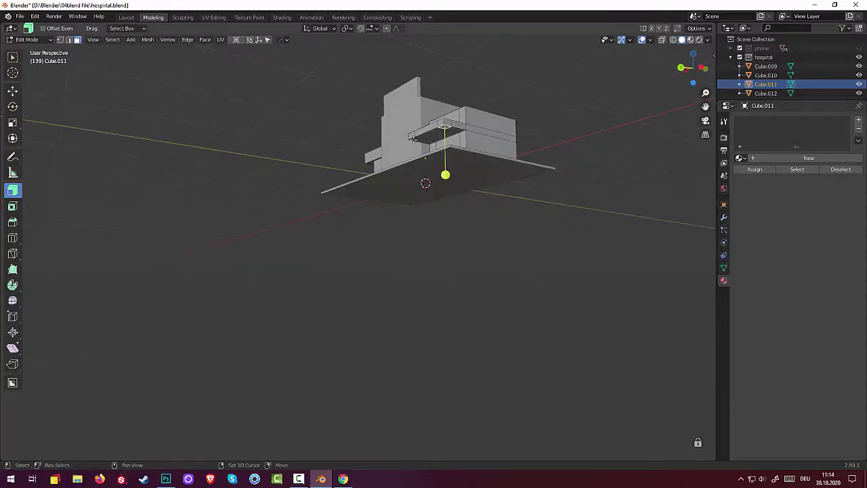
shift+click(413, 139)
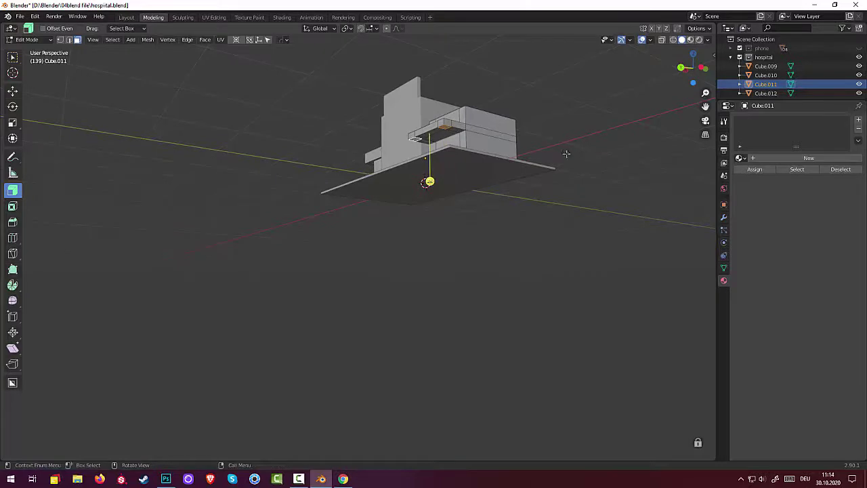
key(i)
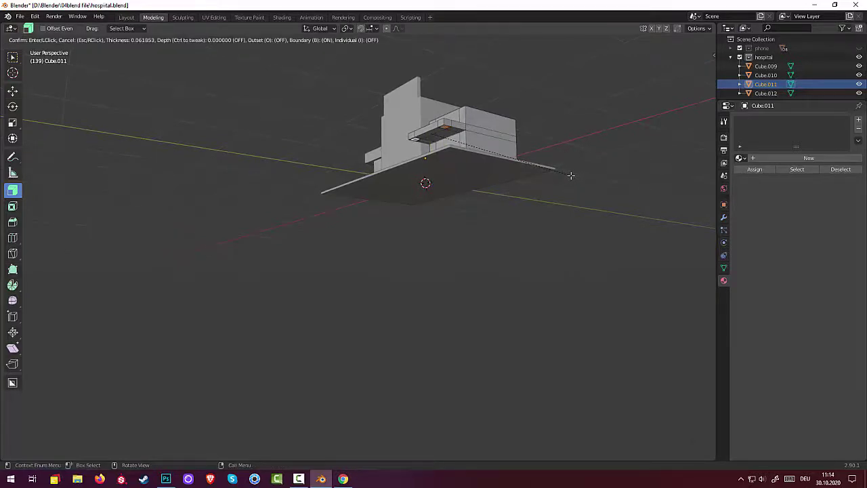
click(571, 176)
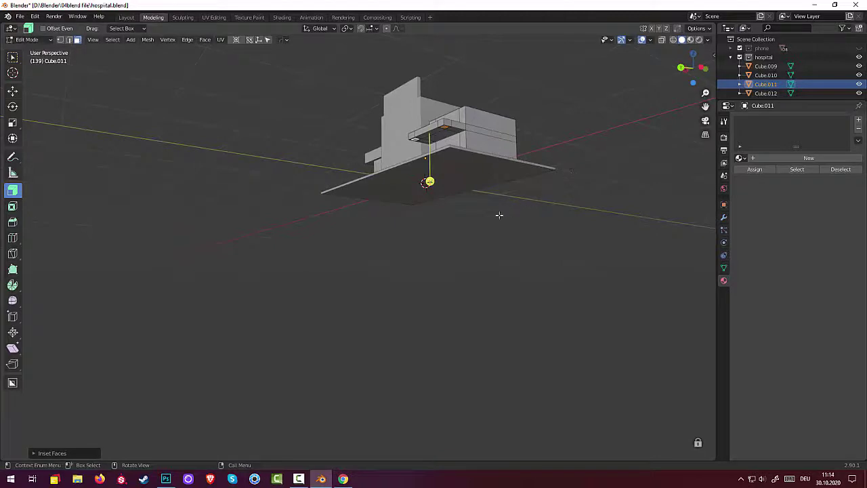
- Extrude the two inset corner faces downward about 0.52 m to form the canopy's support posts
key(e)
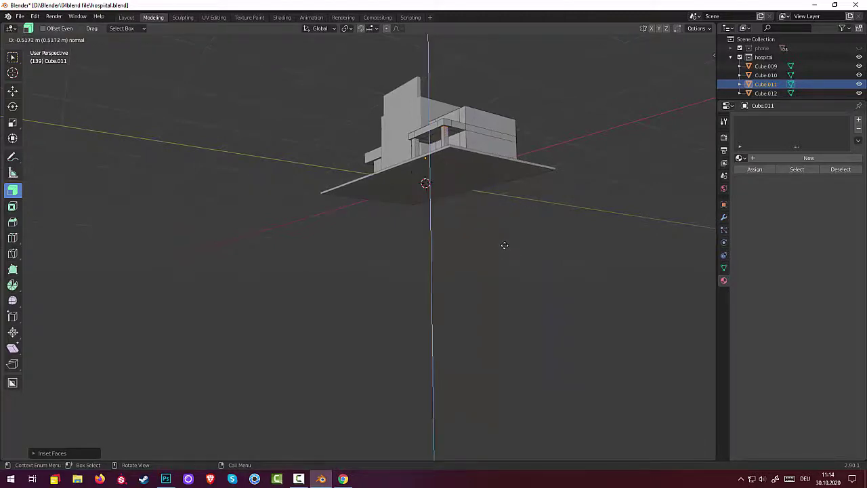
right_click(504, 244)
middle_drag(506, 254, 578, 286)
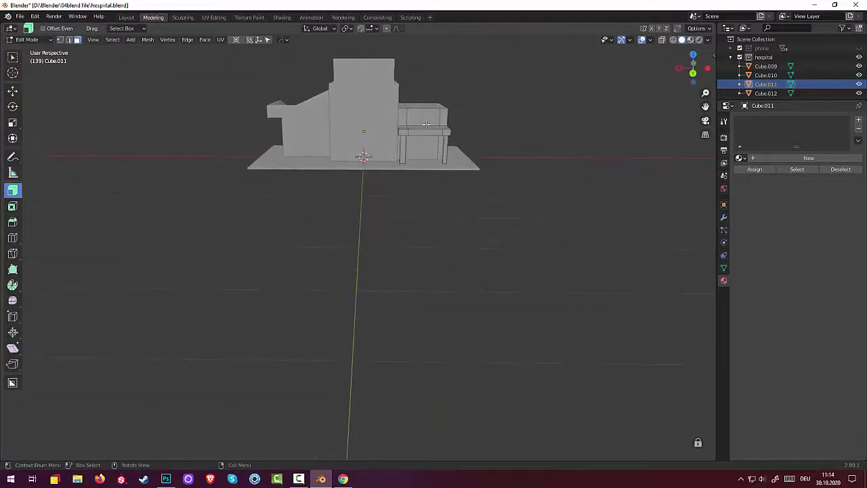
- Show the phone collection again and view the canopied wing within the whole scene
click(428, 122)
click(448, 121)
mouse_move(464, 147)
middle_down()
mouse_move(420, 169)
mouse_move(474, 157)
middle_up()
click(859, 49)
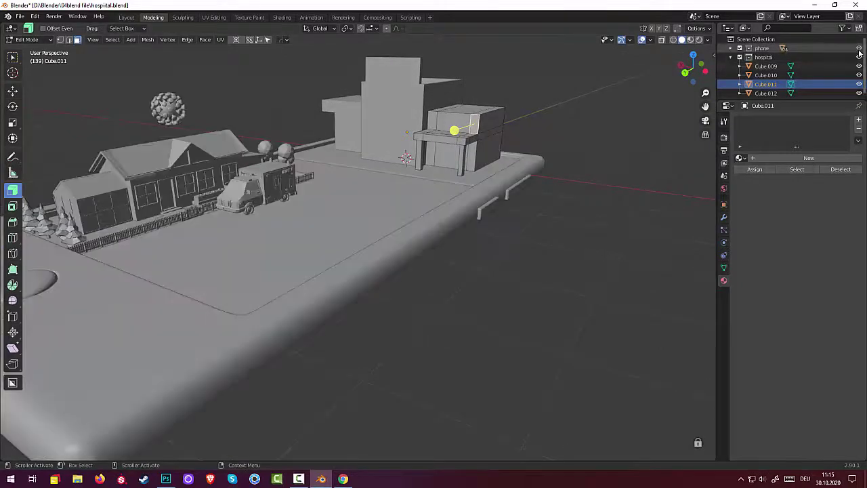
scroll(536, 191, down, 5)
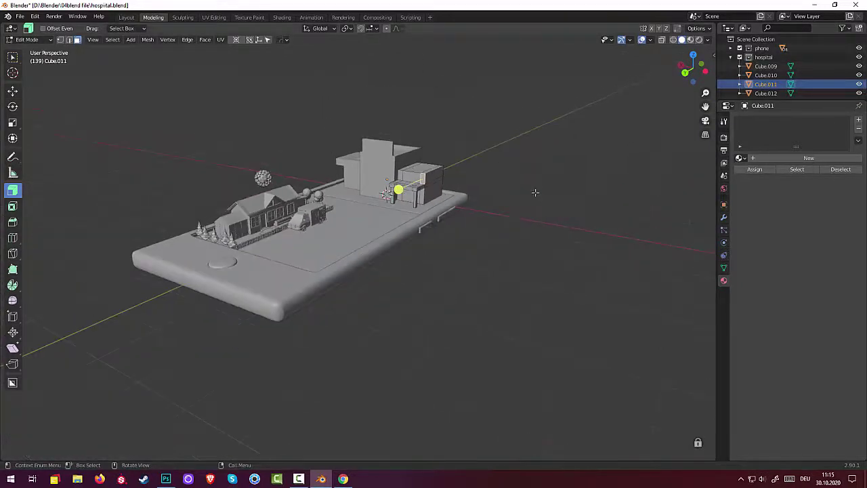
scroll(536, 193, up, 4)
middle_drag(532, 194, 550, 204)
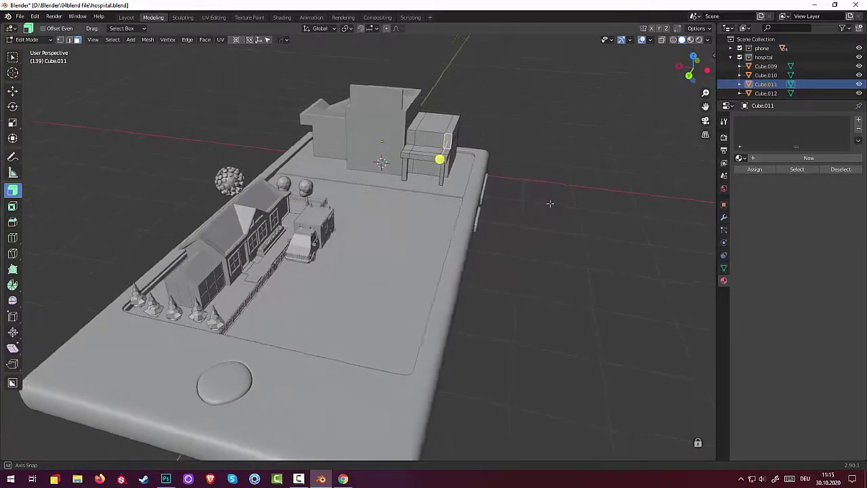
- Extrude all top faces of the canopied block upward until it rises slightly above the neighbouring tall block
click(418, 121)
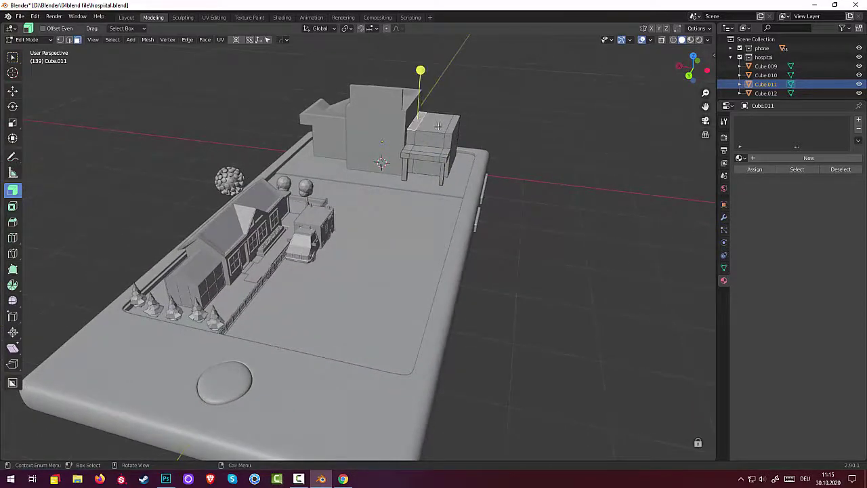
click(454, 126)
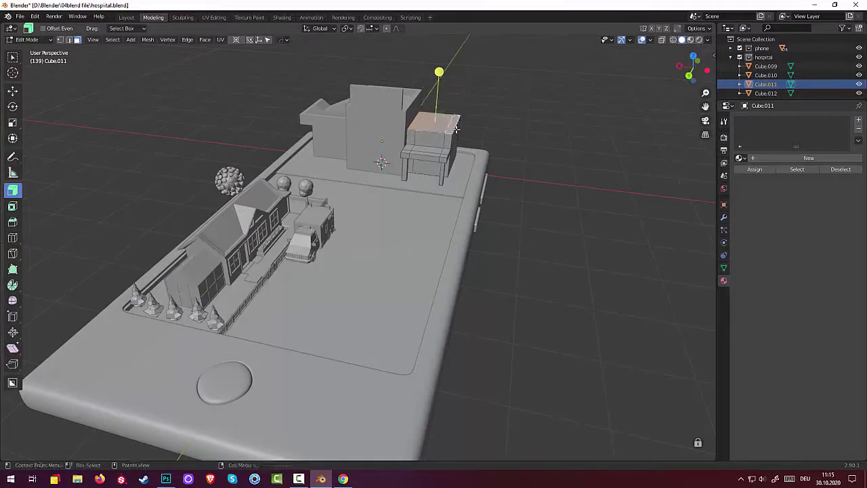
drag(440, 80, 440, 40)
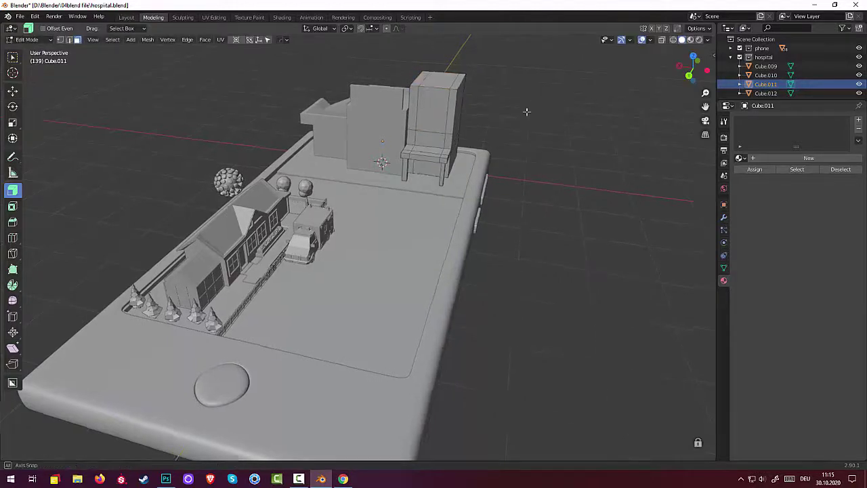
- Select the large upper, narrow middle and lower faces on the canopied block's side away from the tall block
middle_drag(526, 110, 482, 105)
click(479, 110)
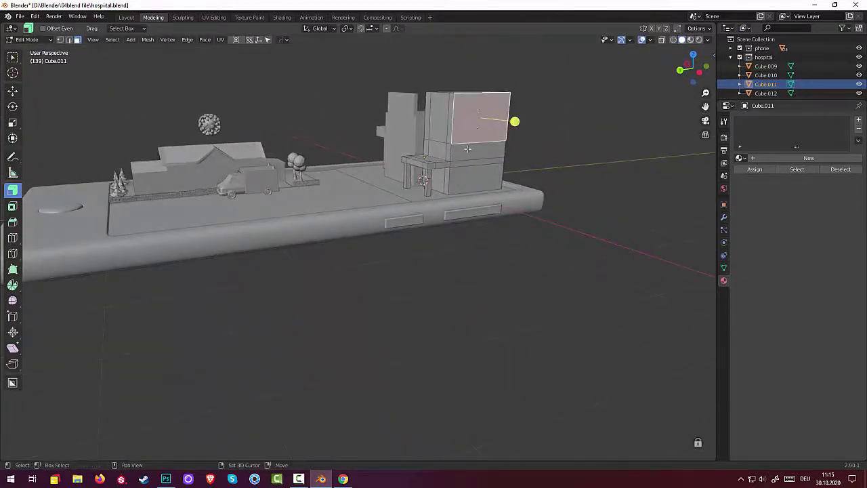
shift+click(468, 152)
shift+click(469, 178)
middle_drag(469, 177, 534, 205)
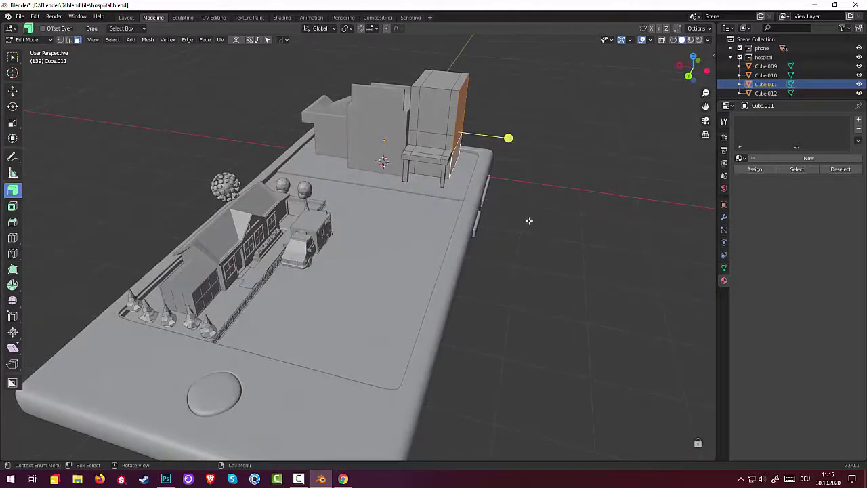
key(g)
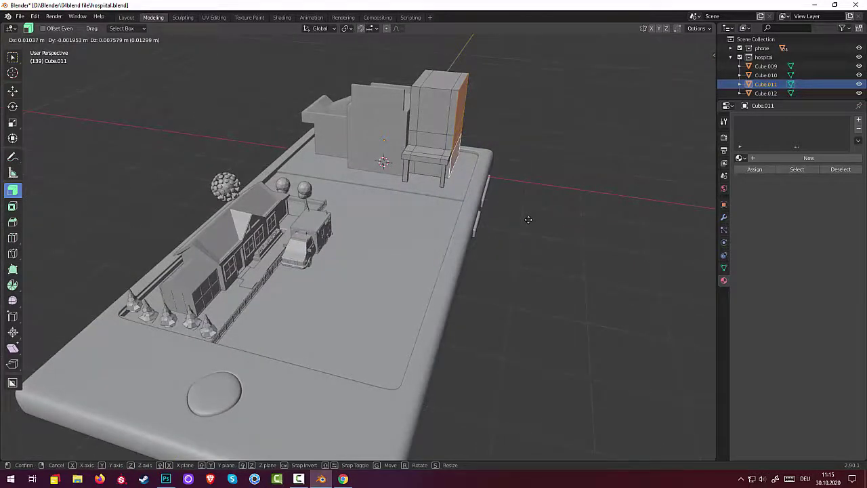
key(x)
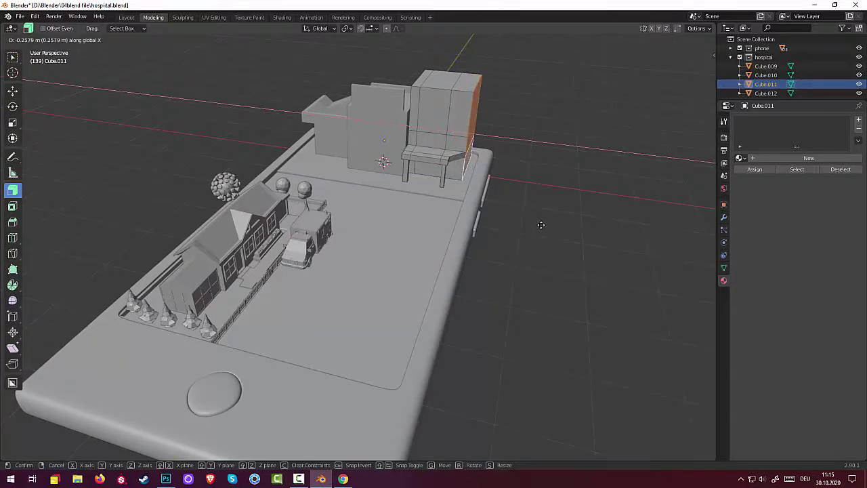
key(Escape)
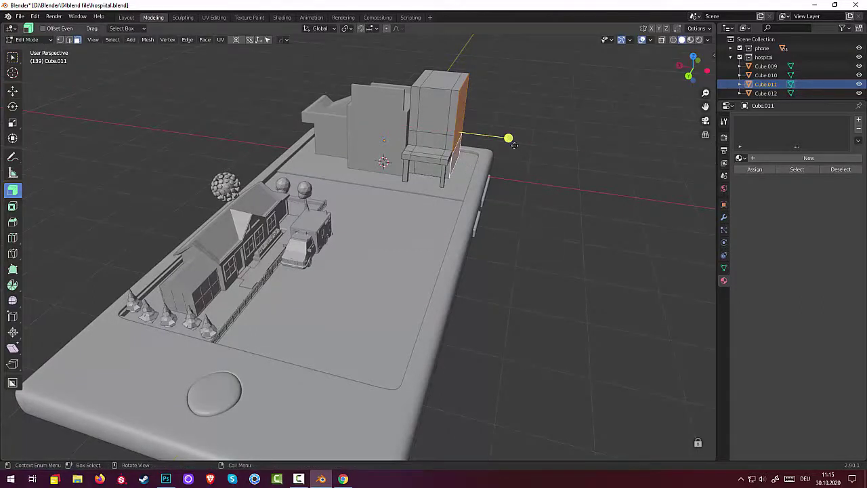
- Push the selected side faces outward about 0.35 m with Shrink/Fatten to widen the block beyond the canopy
key(alt+s)
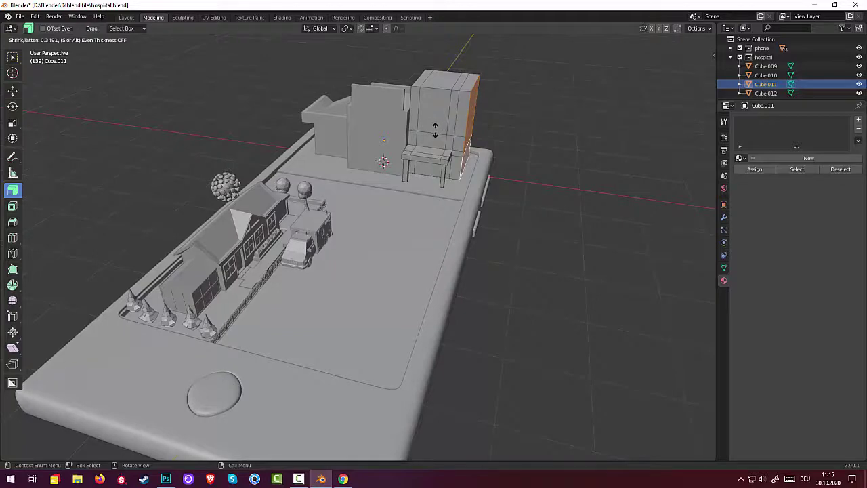
click(435, 131)
click(526, 218)
middle_drag(526, 218, 553, 233)
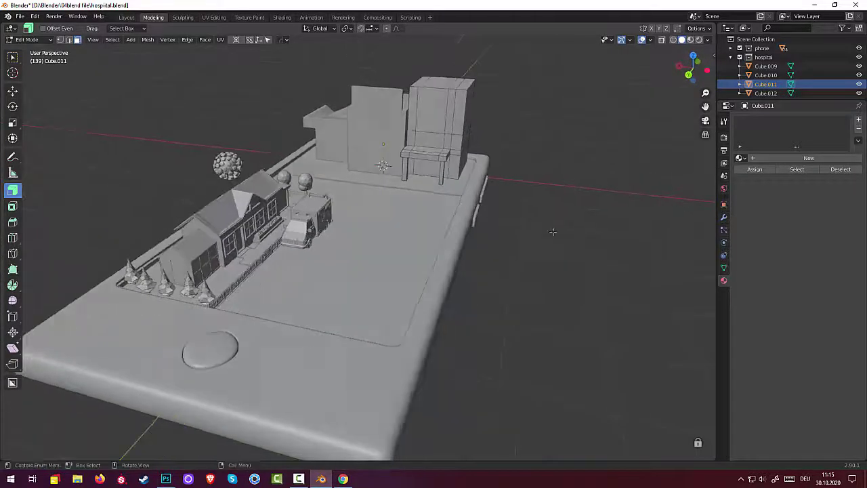
- Cut a horizontal edge loop around the raised block and slide it up close to the roof
click(451, 105)
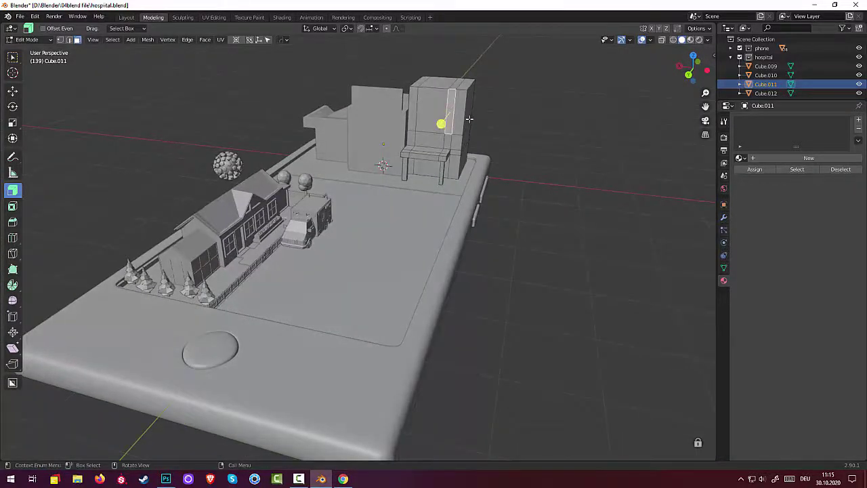
key(ctrl+r)
click(467, 112)
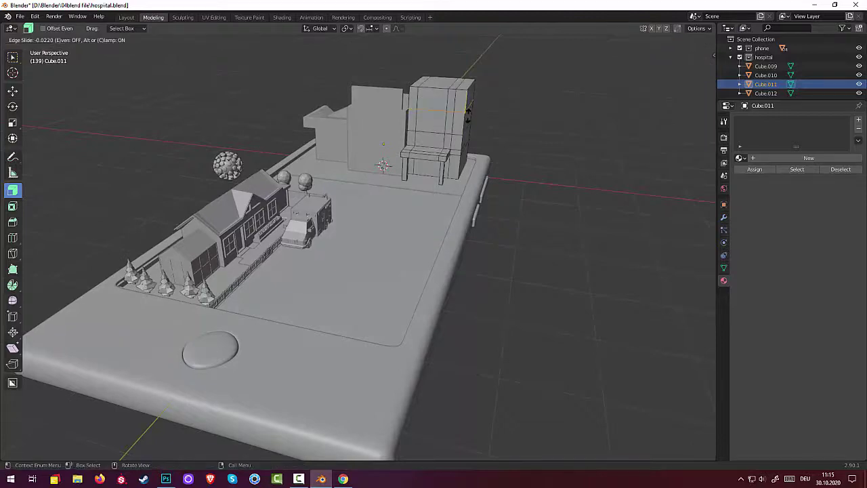
click(466, 105)
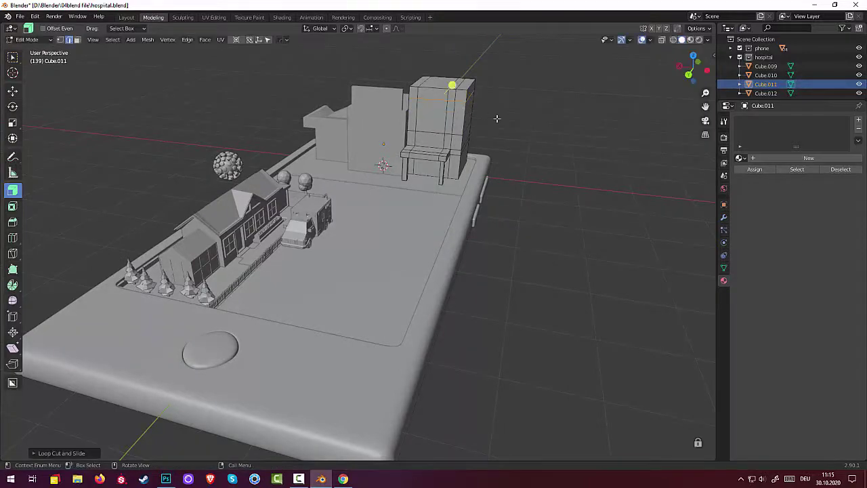
- Select the band of faces around the block just below the roof and fatten it outward about 0.19 m as an overhanging rim
middle_drag(451, 86, 477, 130)
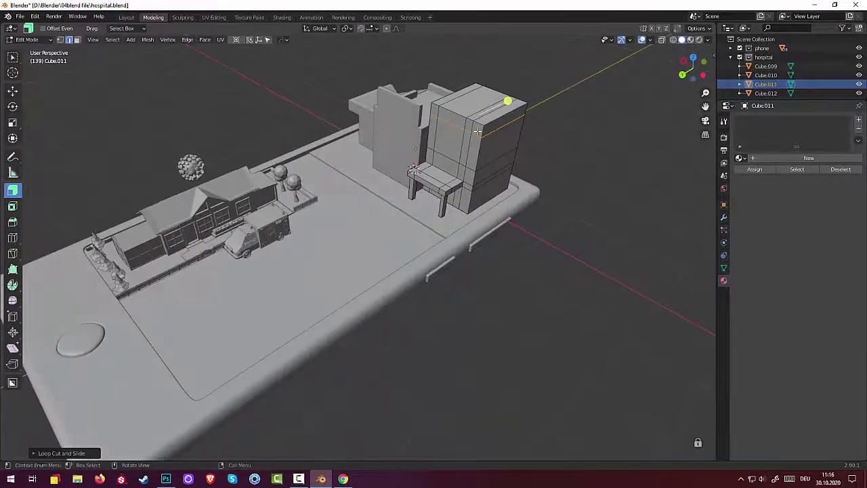
key(alt)
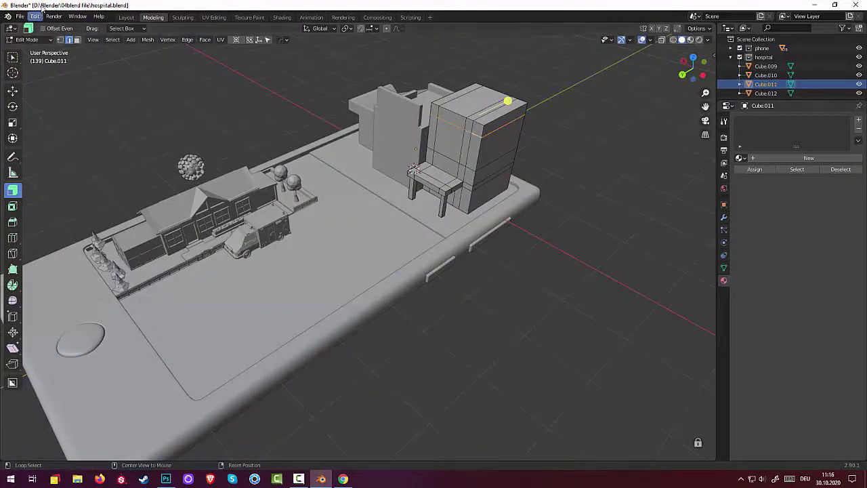
key(alt+a)
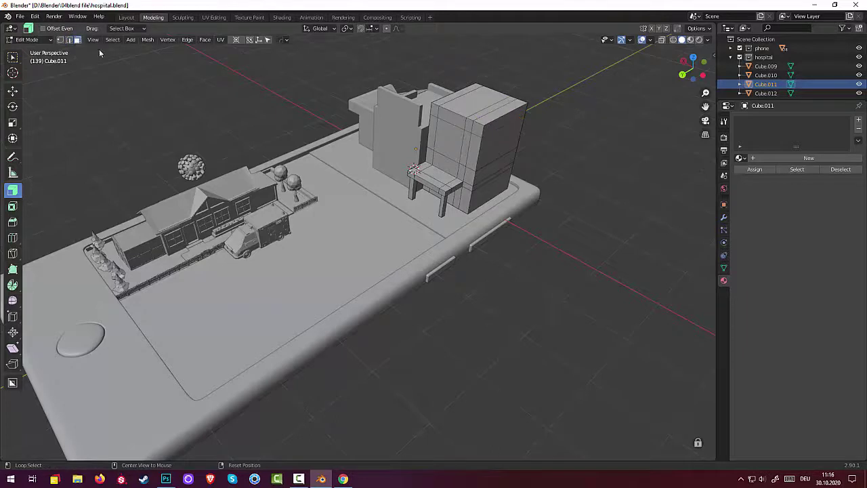
alt+click(475, 129)
drag(474, 128, 469, 125)
right_click(460, 121)
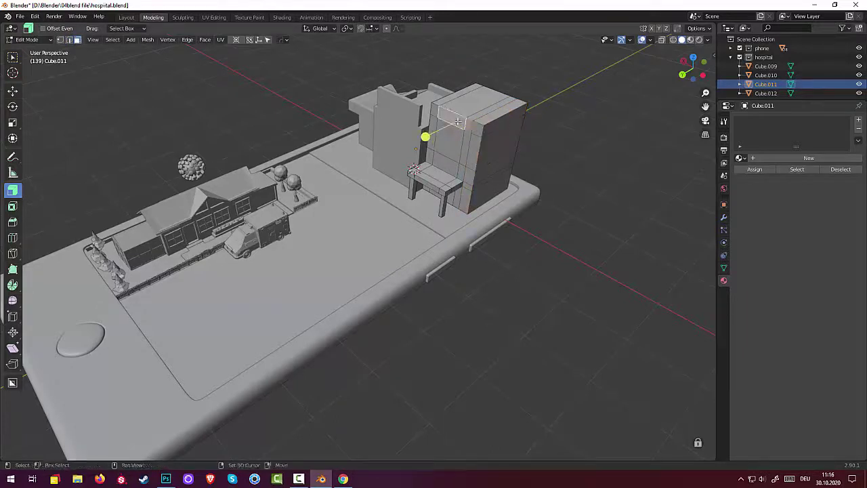
click(435, 111)
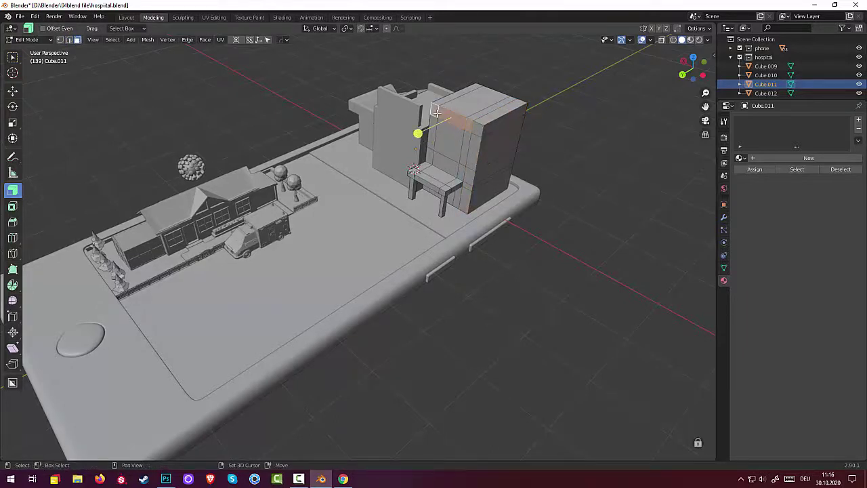
alt+click(470, 127)
middle_drag(545, 185, 553, 226)
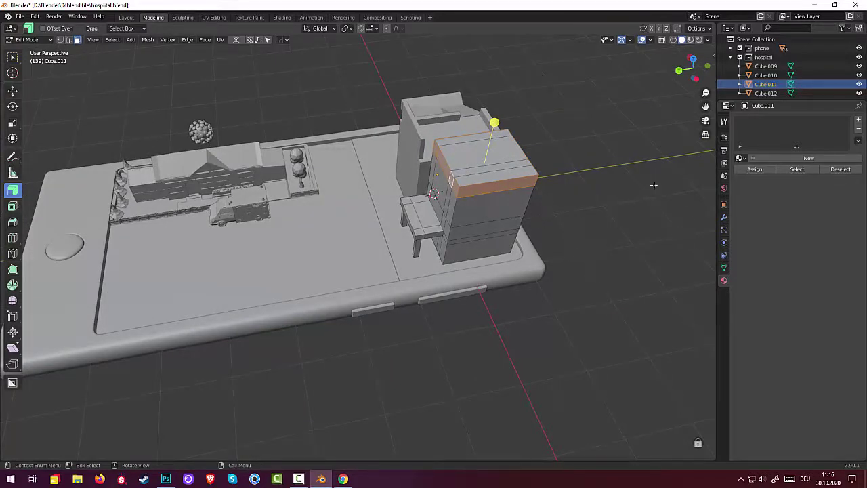
drag(495, 122, 492, 115)
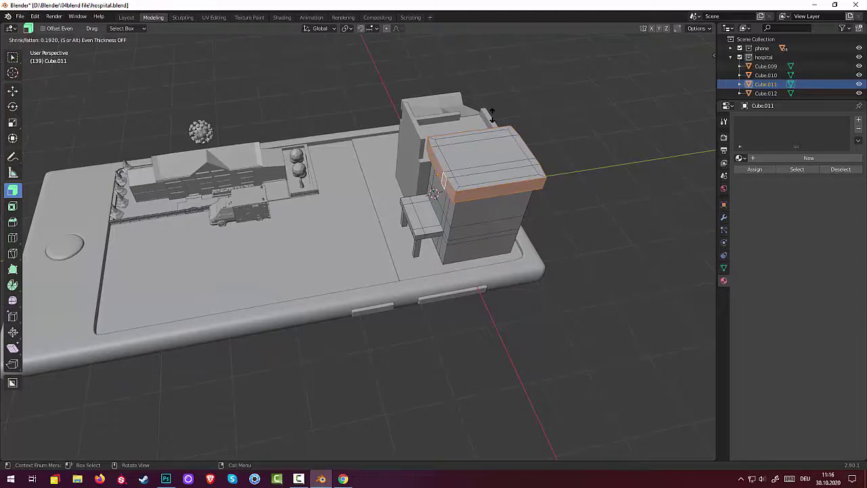
drag(493, 115, 492, 115)
click(493, 116)
middle_drag(507, 131, 525, 127)
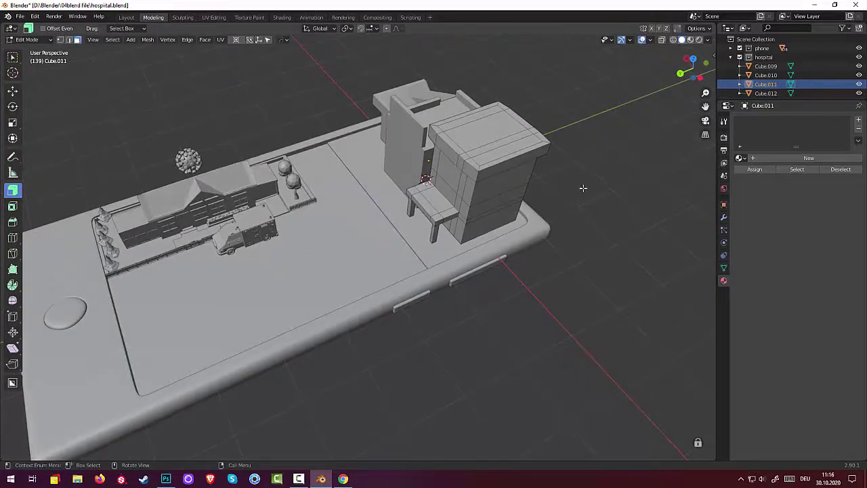
middle_drag(583, 188, 703, 192)
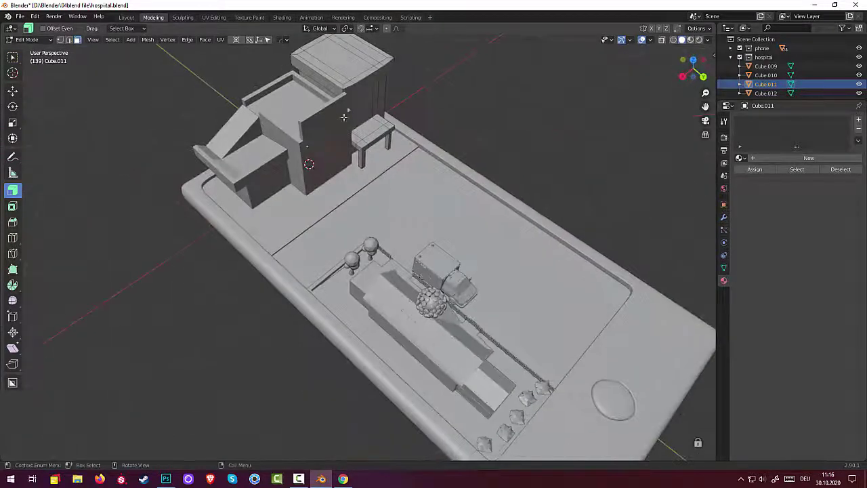
- Undo the outward fattening of the band below the canopied block's roof and reset all of the block's transforms
key(shift+v)
middle_drag(433, 108, 493, 230)
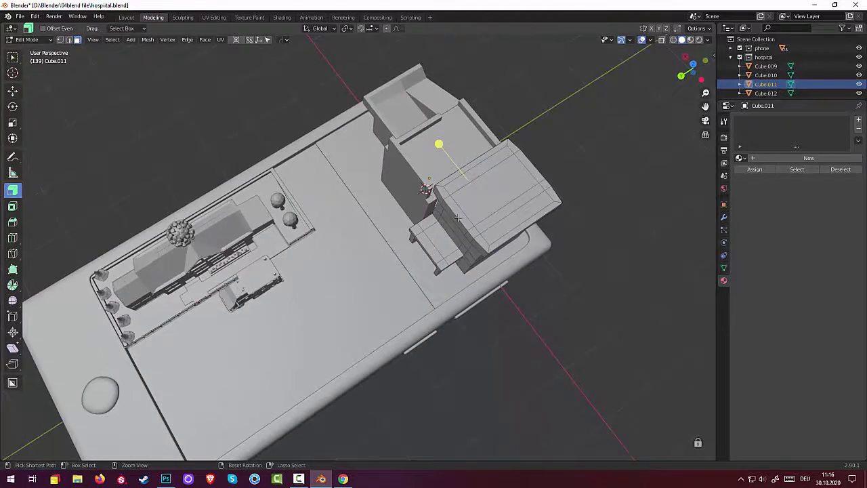
ctrl+click(507, 212)
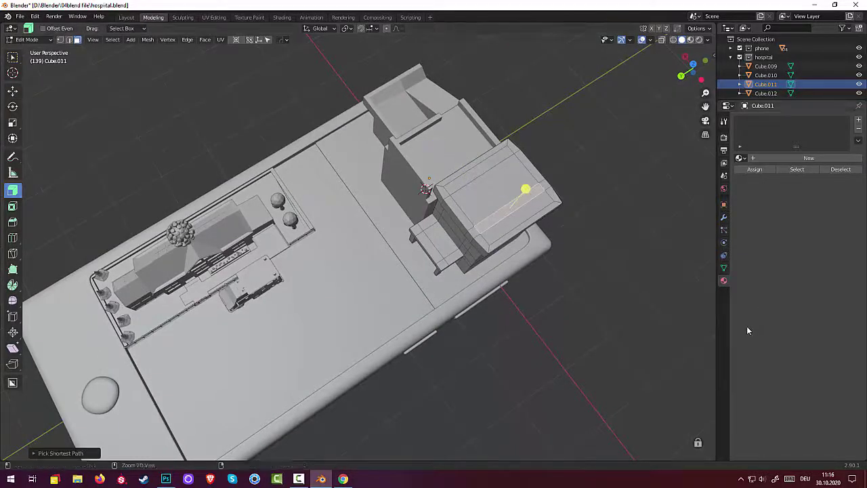
key(ctrl+z)
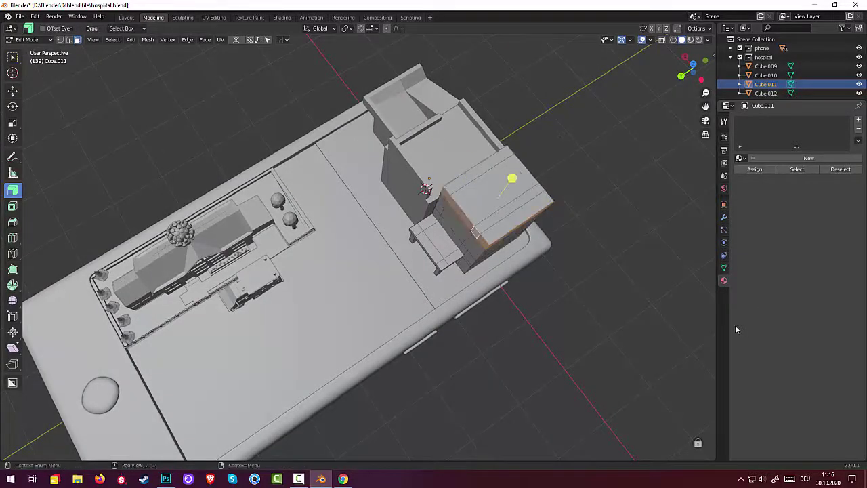
click(711, 53)
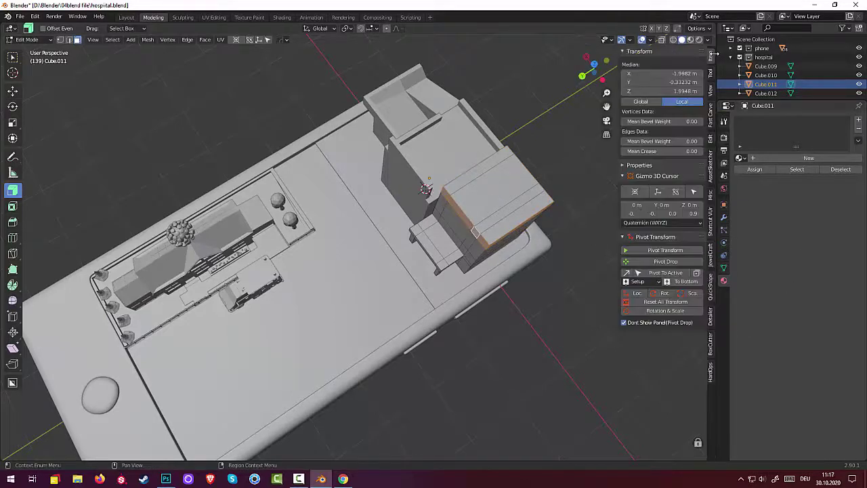
click(664, 303)
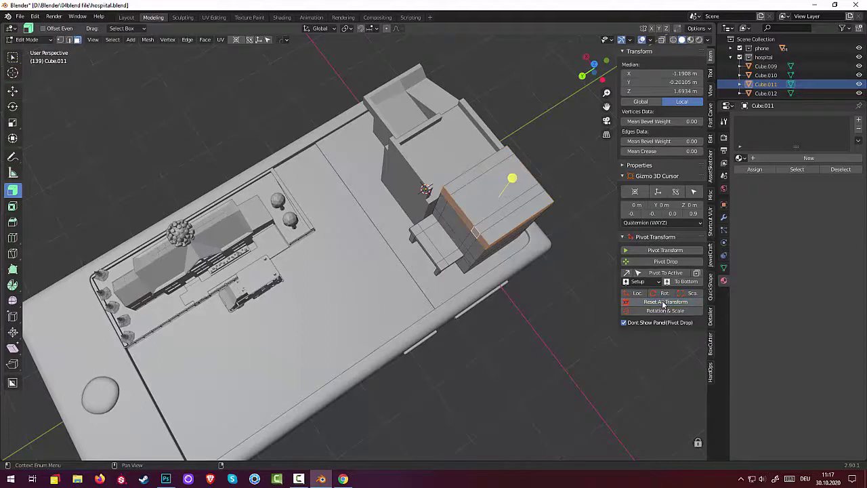
- Try to extrude the band of faces below the roof outward along its normals by about 0.12 m
key(alt+s)
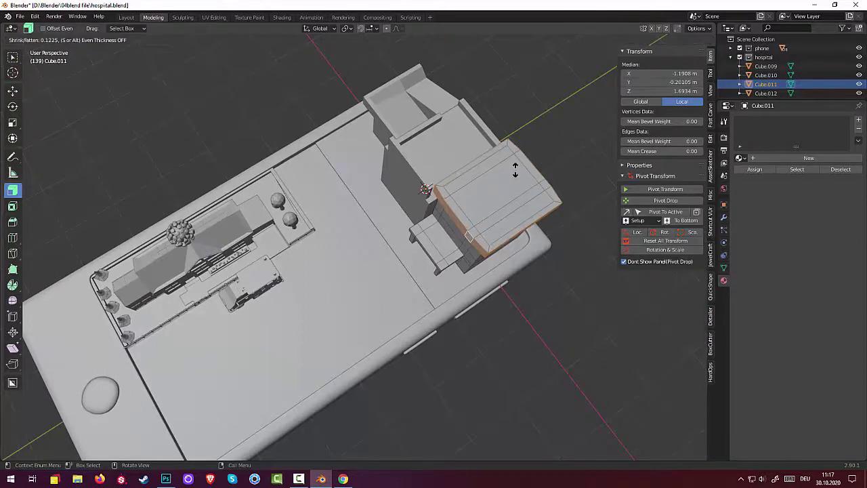
click(515, 169)
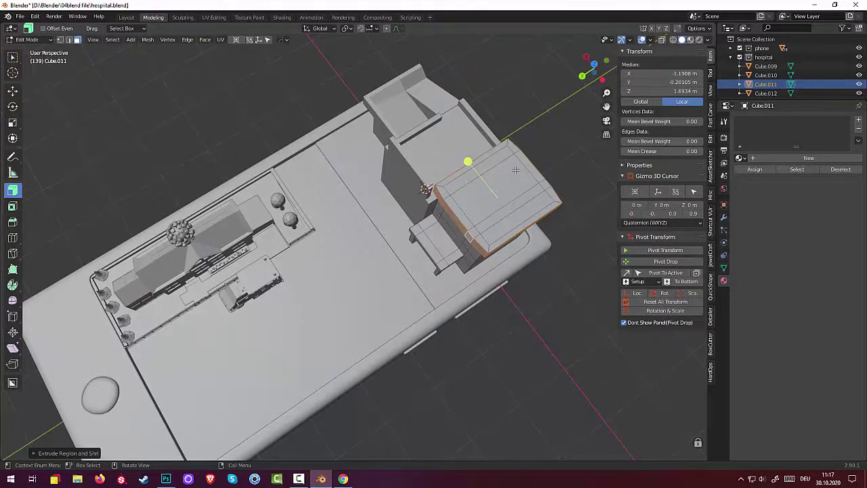
key(ctrl+z)
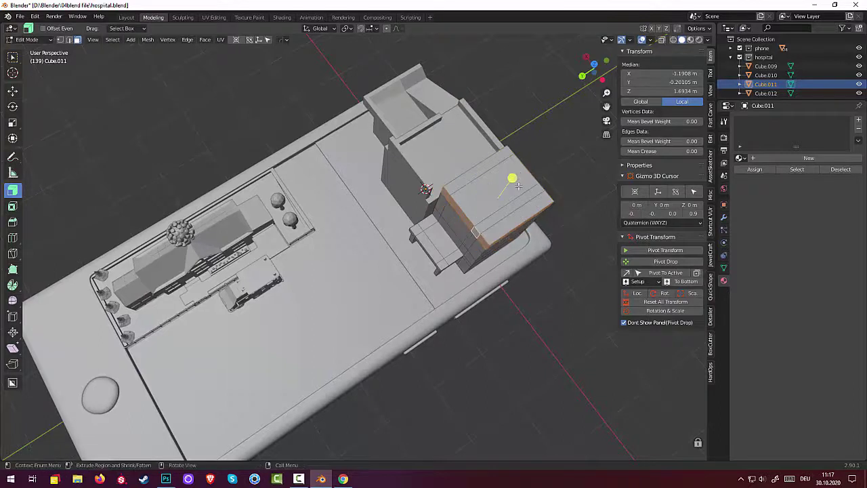
- Extrude the band below the roof and scale it outward into an overhanging rim, flattening it along Z to about 0.83
key(s)
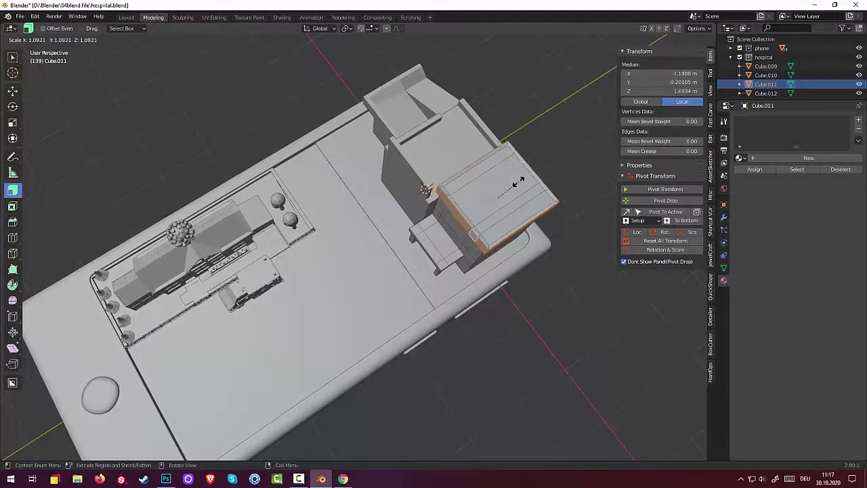
right_click(519, 182)
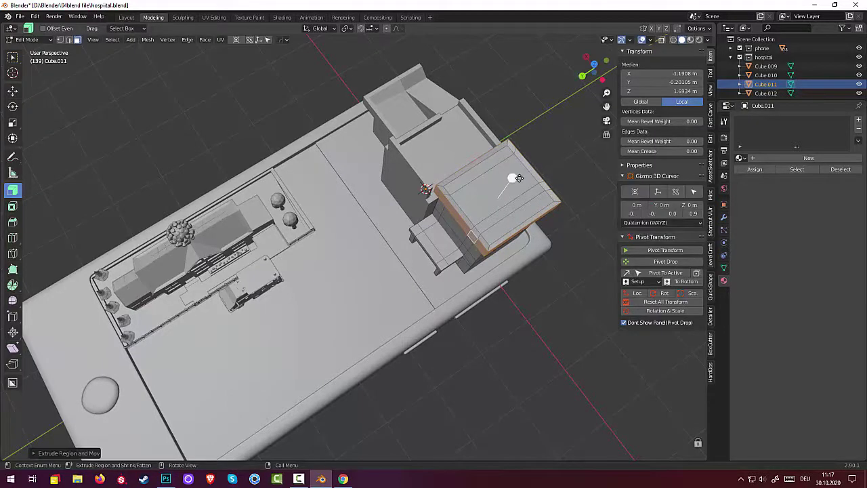
middle_drag(517, 179, 463, 84)
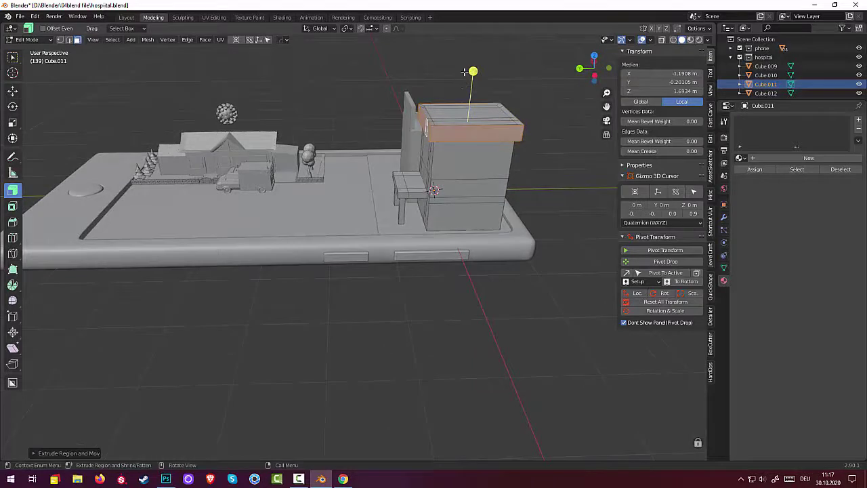
key(s)
key(z)
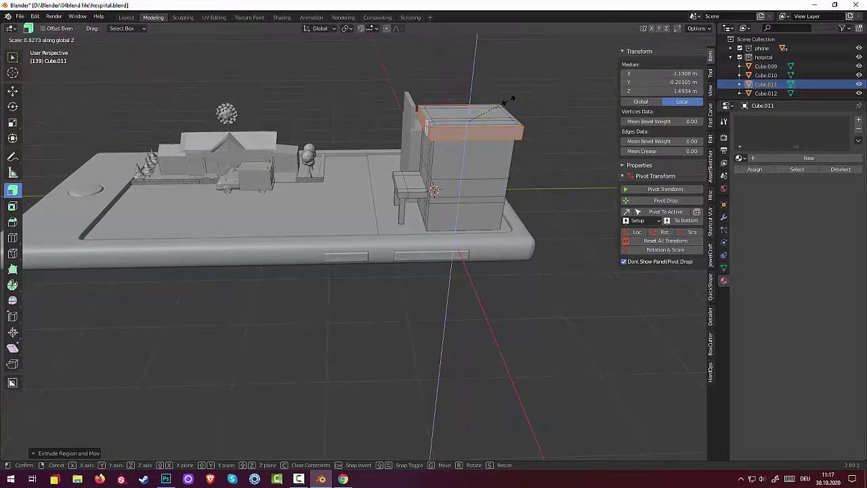
click(512, 100)
- Select the three roof faces inside the rim and sink them about 0.13 m to form a recessed roof
middle_drag(472, 74, 513, 195)
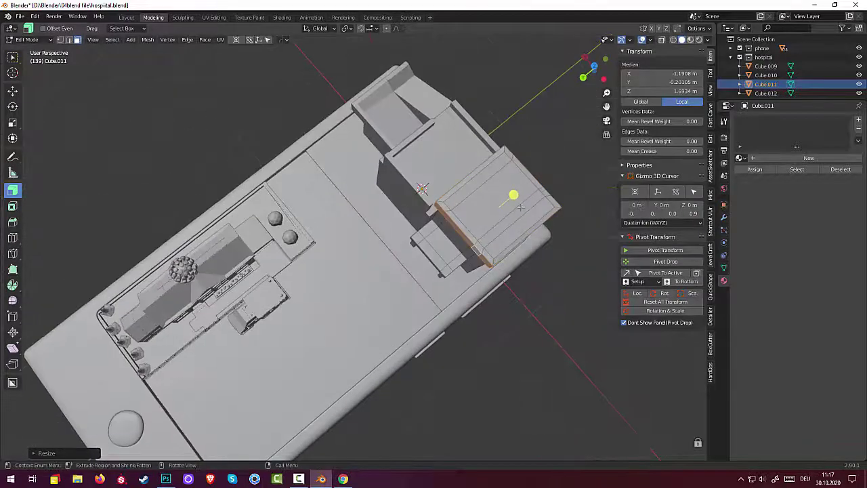
click(472, 188)
click(501, 210)
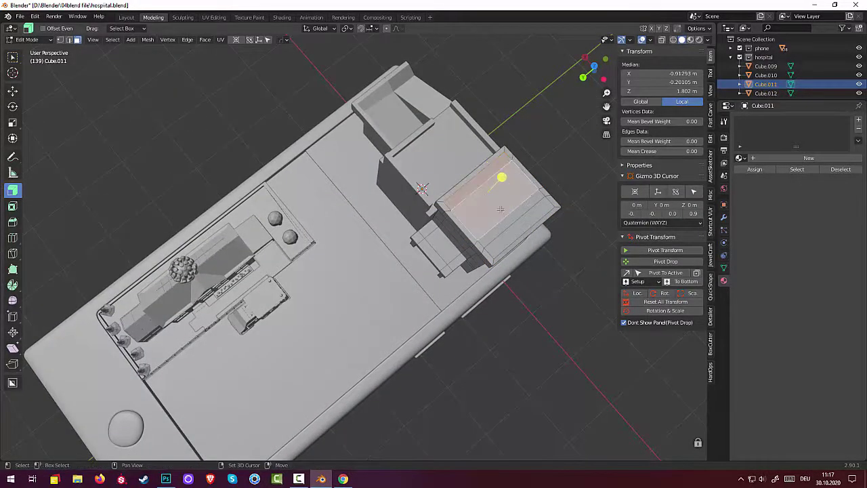
shift+click(511, 217)
middle_drag(519, 226, 517, 91)
scroll(468, 55, down, 3)
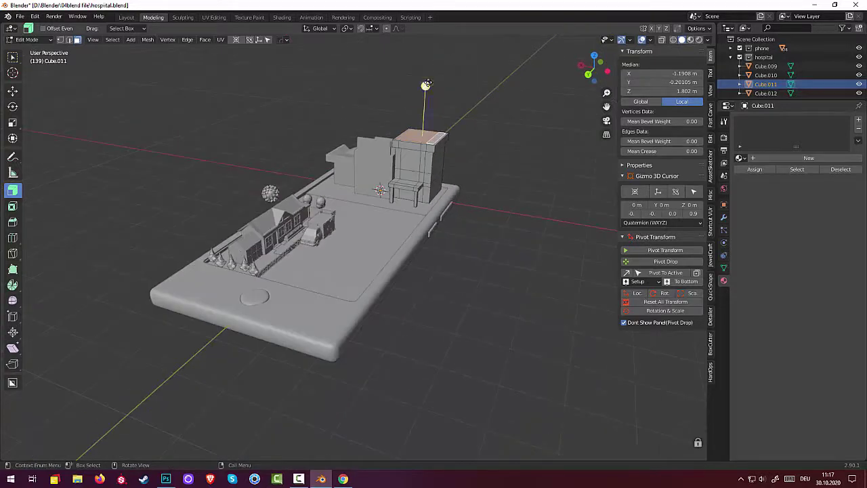
key(alt+s)
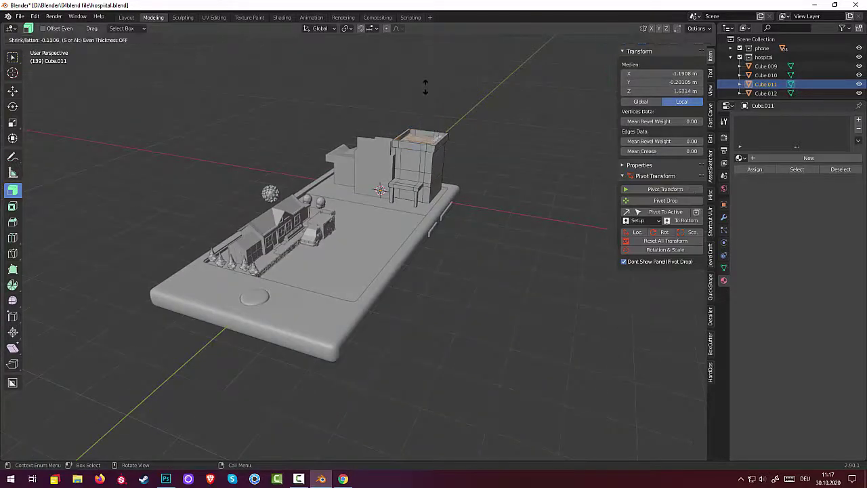
click(425, 87)
click(485, 155)
- Finish editing the canopied block and open the tall middle block for mesh editing
middle_drag(485, 154, 507, 169)
click(351, 145)
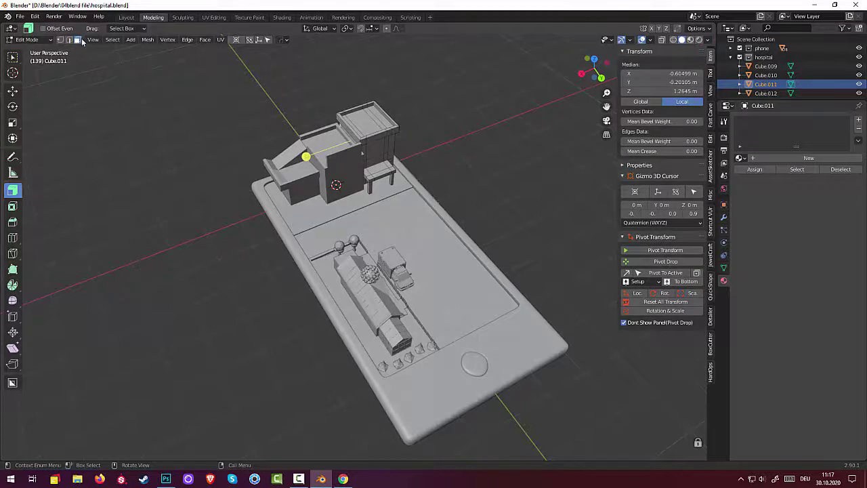
click(344, 148)
mouse_move(345, 154)
middle_down()
mouse_move(401, 155)
mouse_move(240, 140)
middle_up()
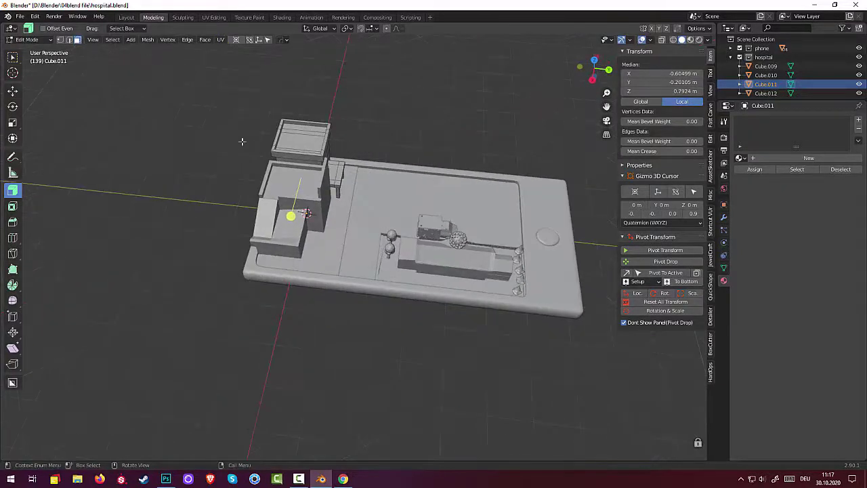
click(31, 39)
click(32, 51)
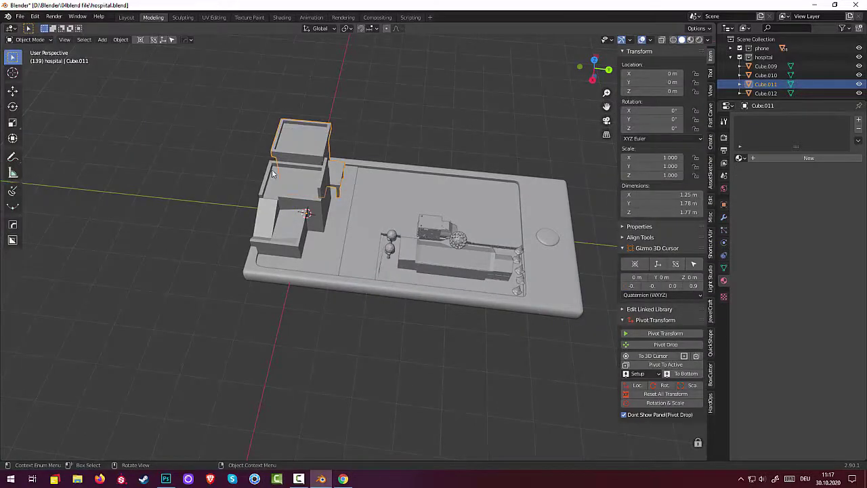
click(271, 187)
middle_drag(272, 187, 387, 185)
click(396, 122)
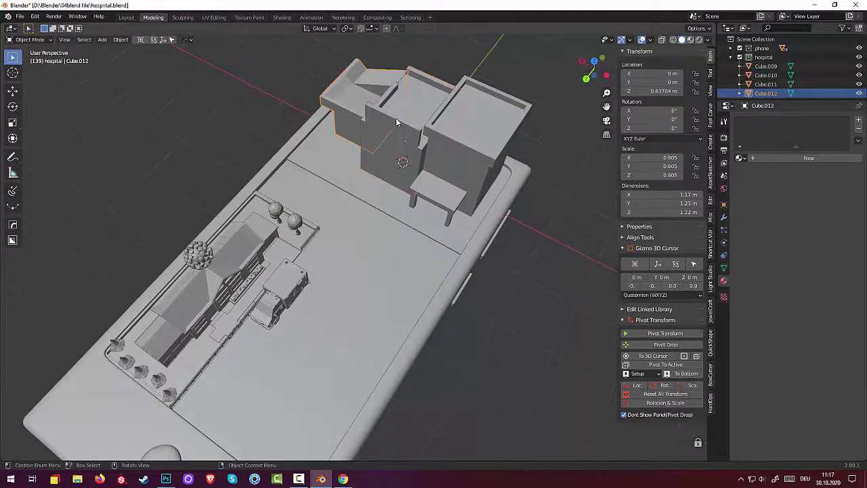
click(394, 126)
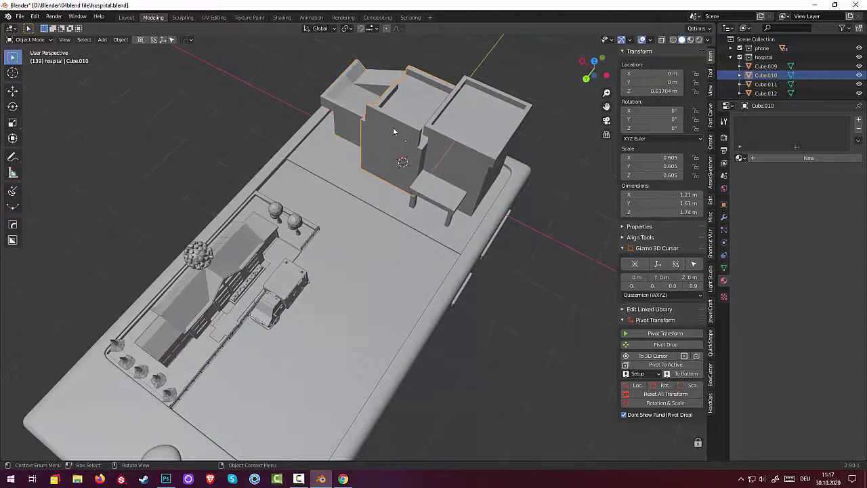
click(33, 39)
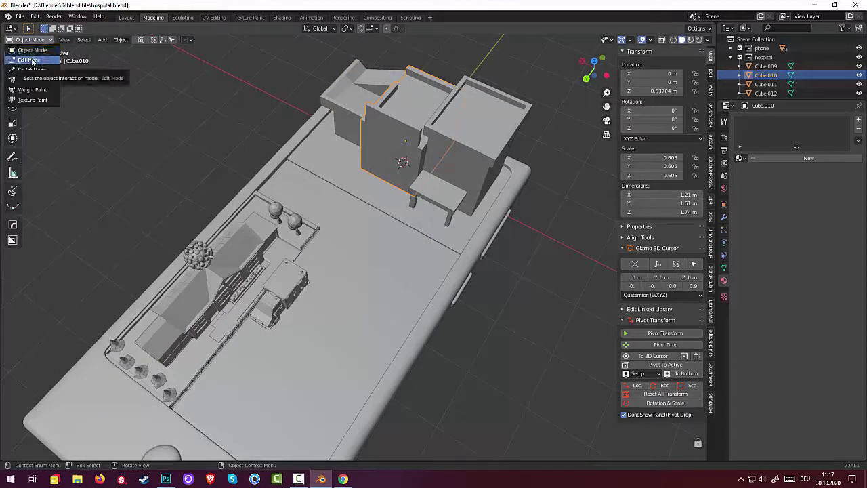
click(32, 61)
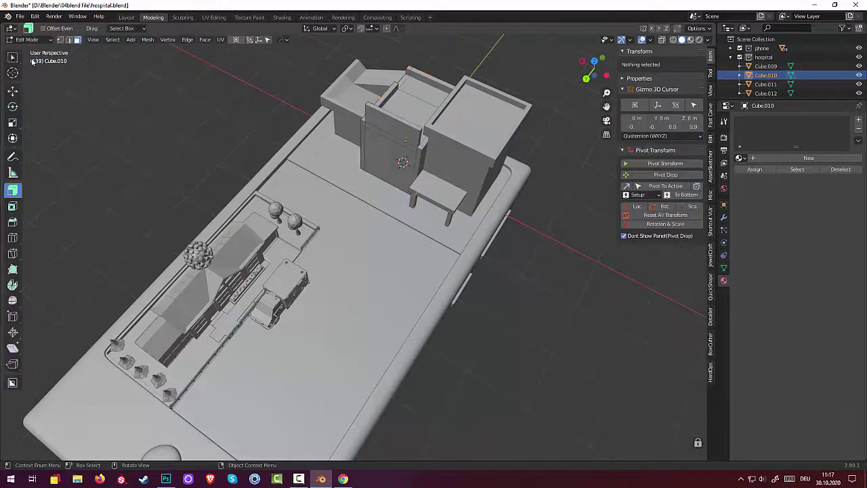
- Try to delete the top and front faces of the tall block's front parapet
click(395, 118)
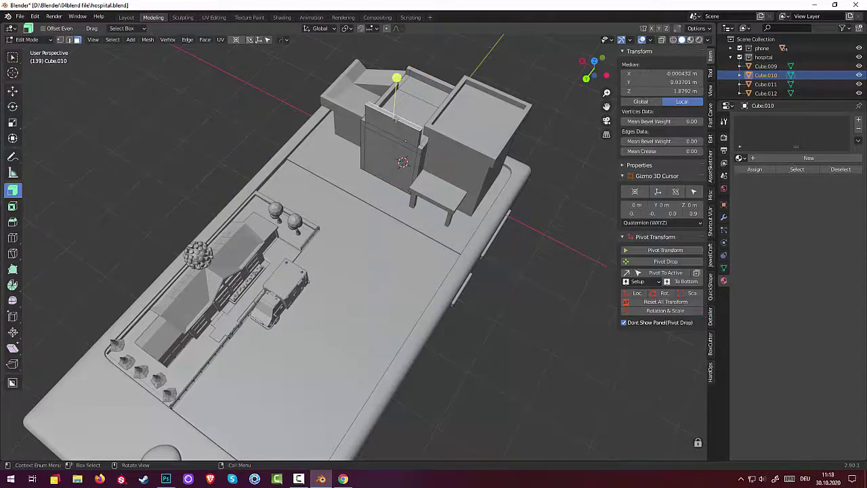
key(x)
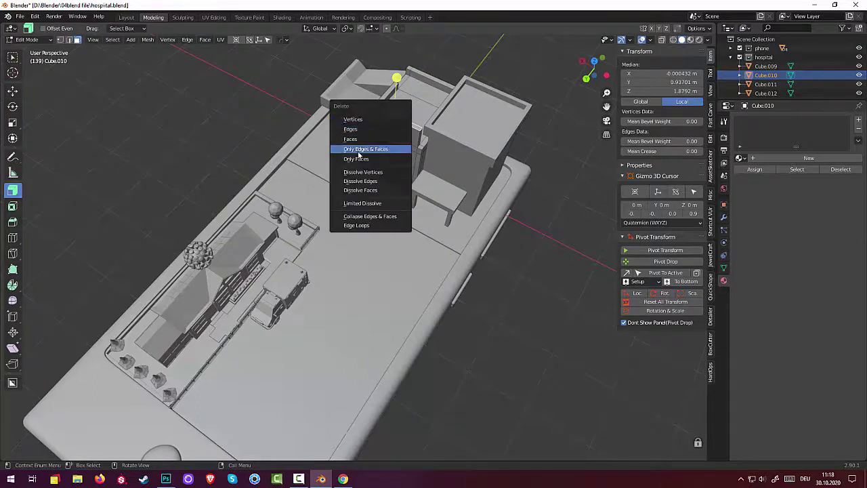
click(354, 140)
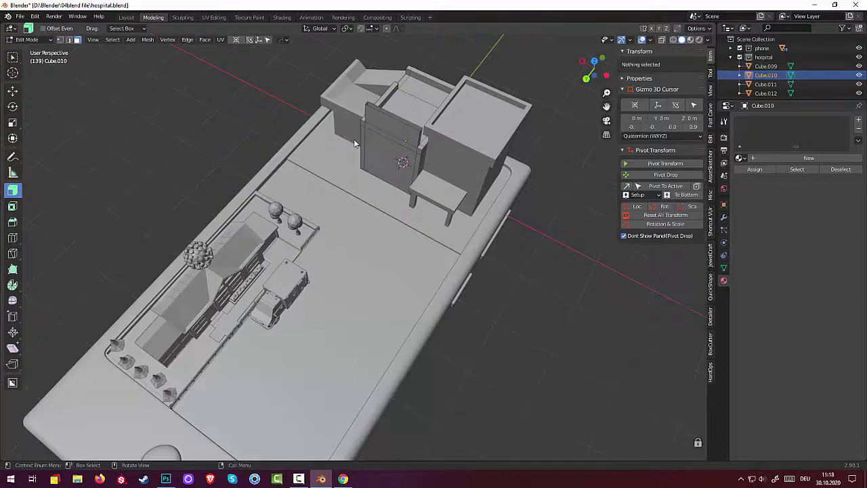
click(393, 123)
key(x)
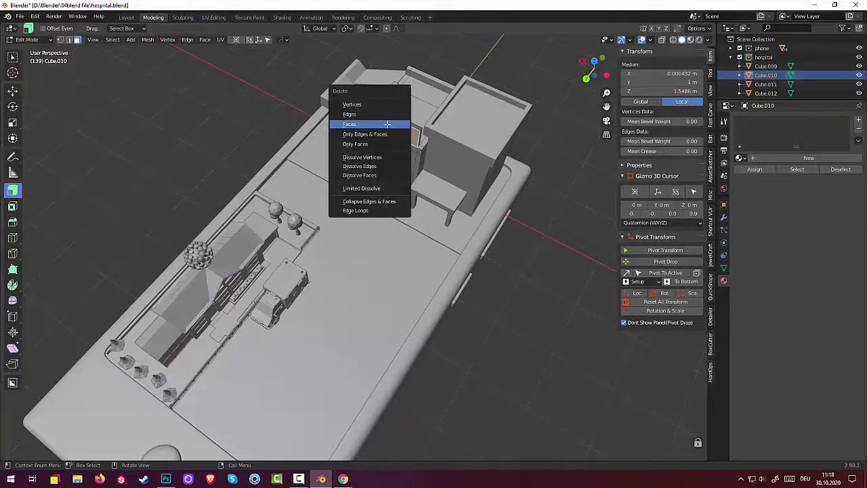
click(387, 124)
key(ctrl)
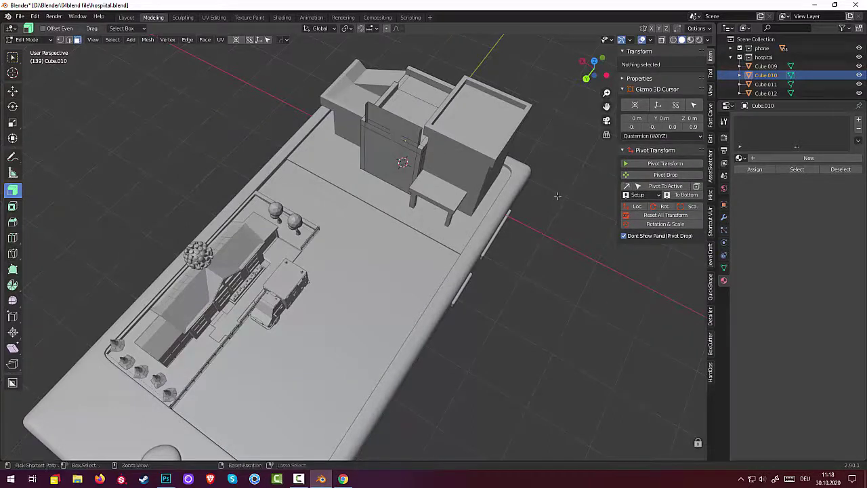
key(ctrl+z)
key(ctrl+z)
key(ctrl+shift+z)
key(ctrl+shift+z)
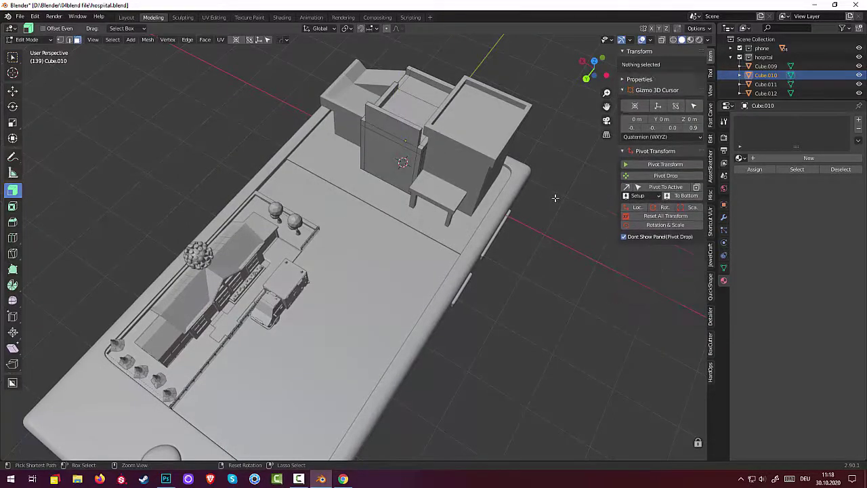
- Delete the two raised top vertices of the middle block's front parapet
key(Tab)
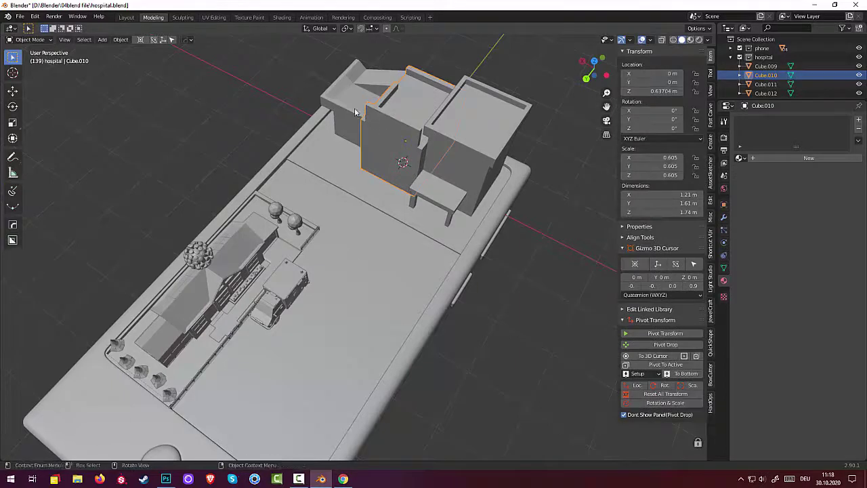
click(28, 39)
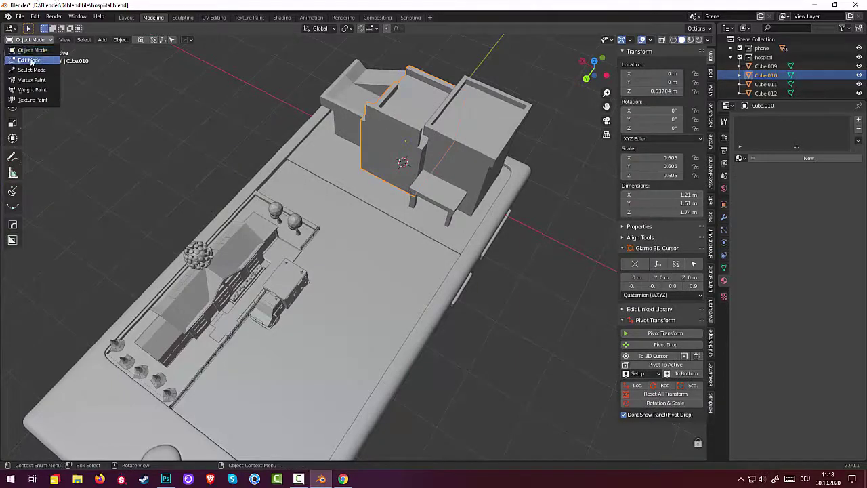
click(30, 61)
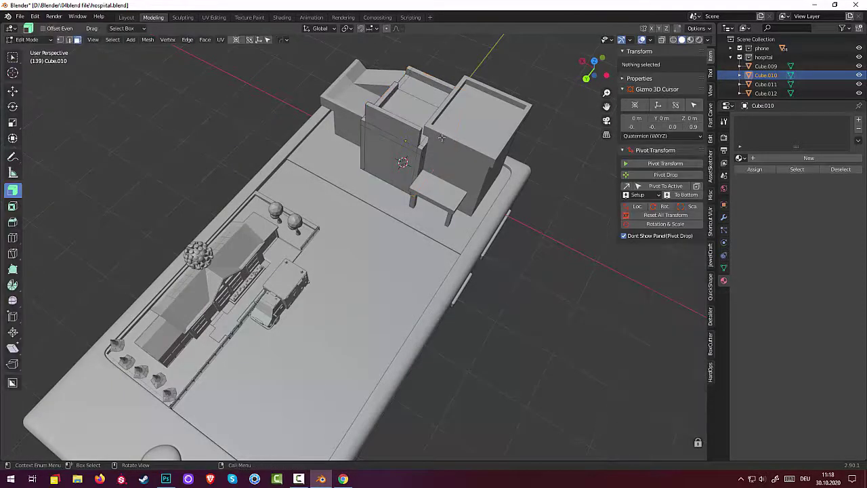
mouse_move(442, 139)
middle_down()
mouse_move(452, 137)
mouse_move(442, 133)
middle_up()
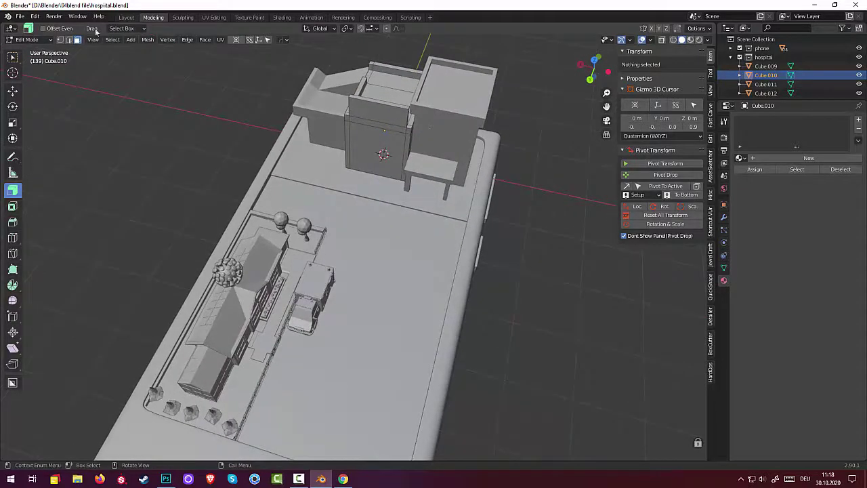
click(59, 39)
drag(348, 95, 356, 102)
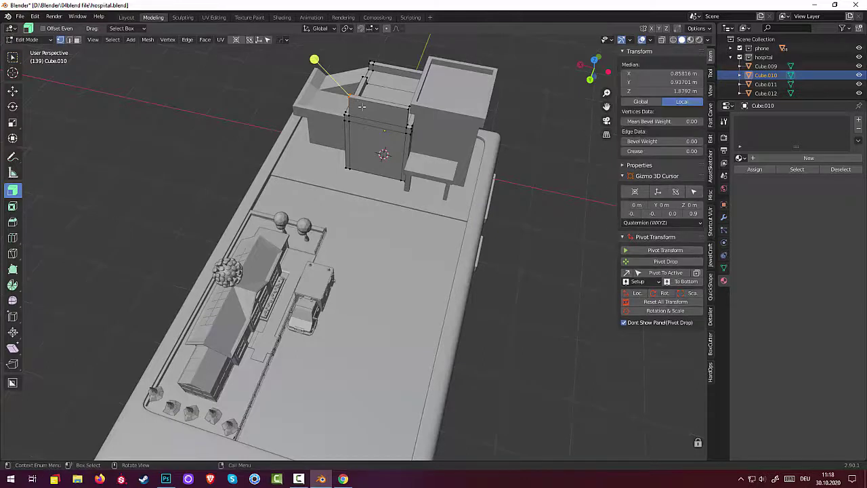
shift+drag(409, 109, 414, 115)
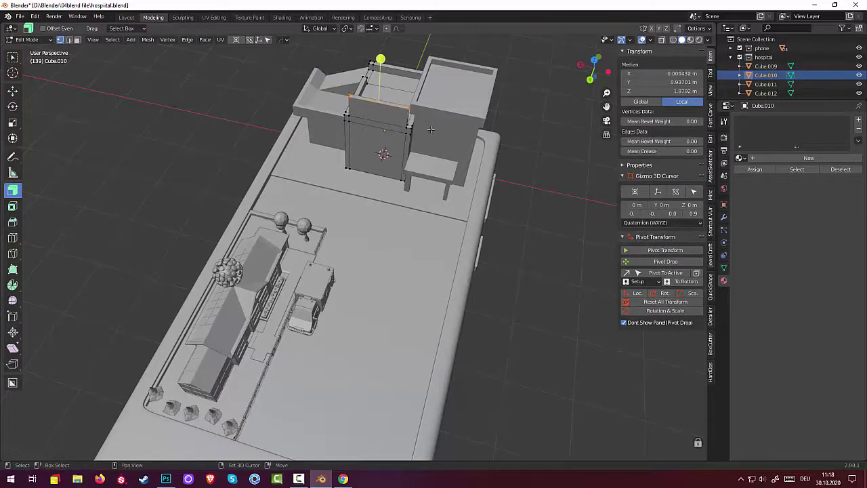
right_click(432, 125)
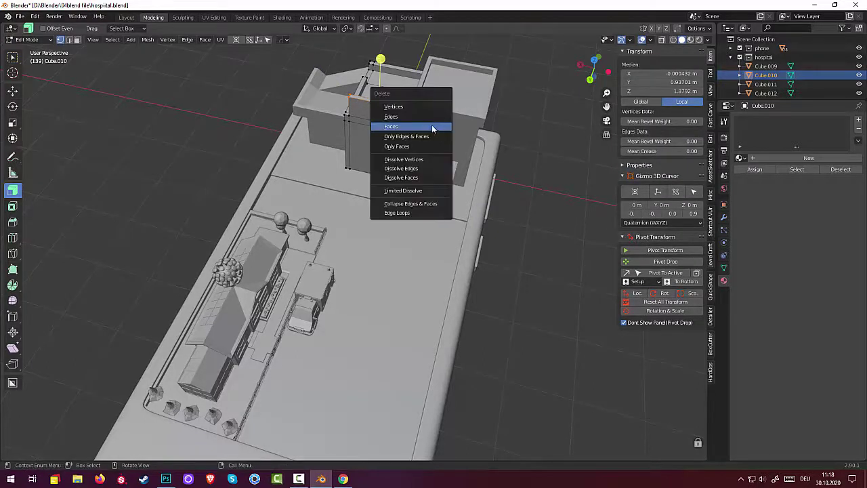
click(402, 107)
middle_drag(426, 134, 371, 133)
scroll(407, 139, up, 3)
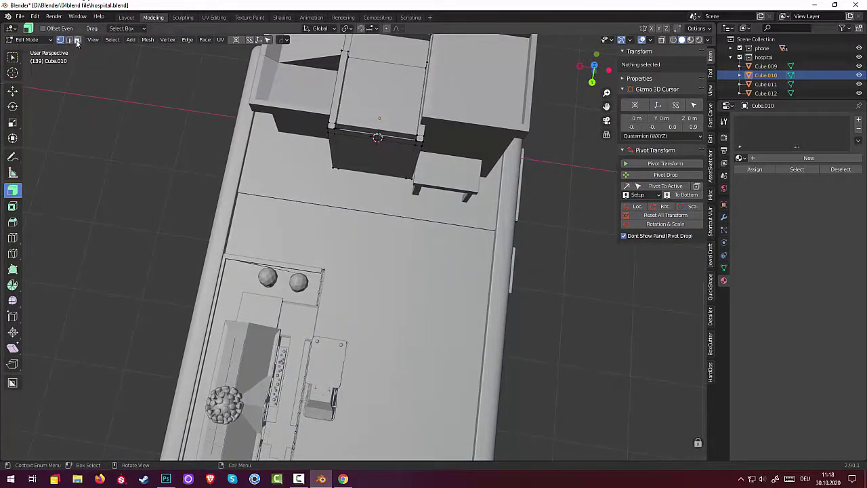
click(70, 40)
click(369, 130)
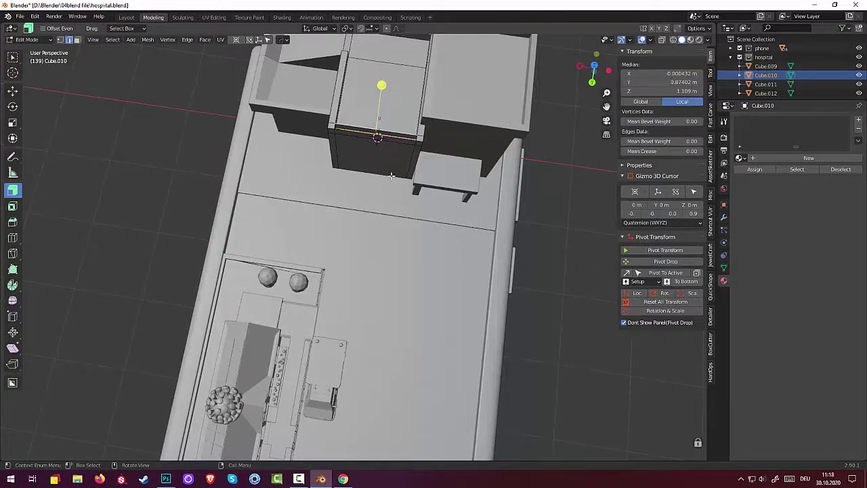
middle_drag(388, 176, 365, 140)
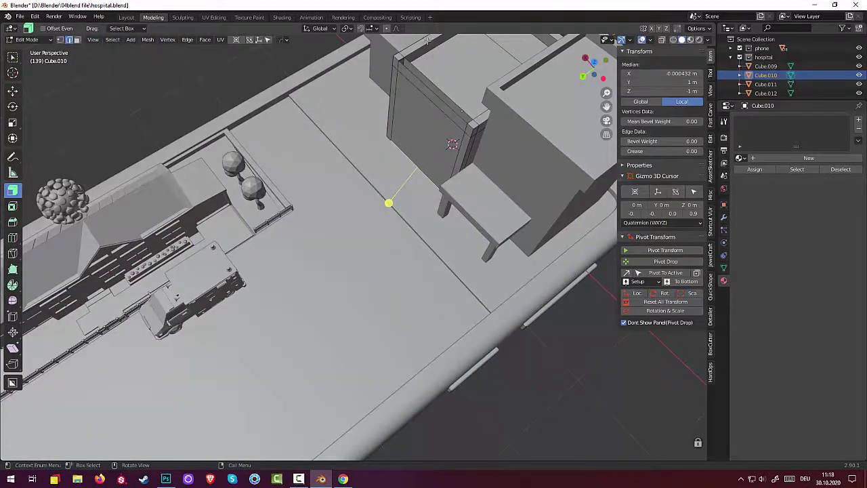
- Fill the open gap on top of the middle block's front parapet with a face between its four corner vertices
scroll(432, 51, up, 1)
middle_drag(432, 54, 373, 175)
shift+middle_drag(360, 135, 314, 158)
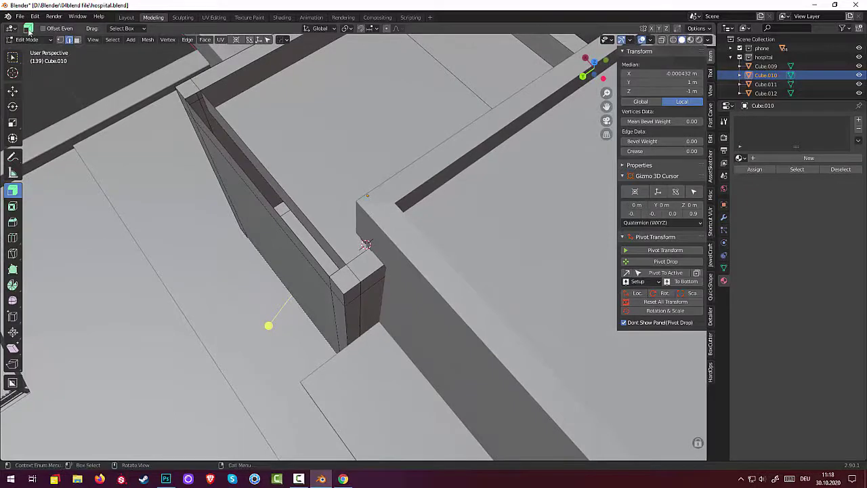
click(61, 40)
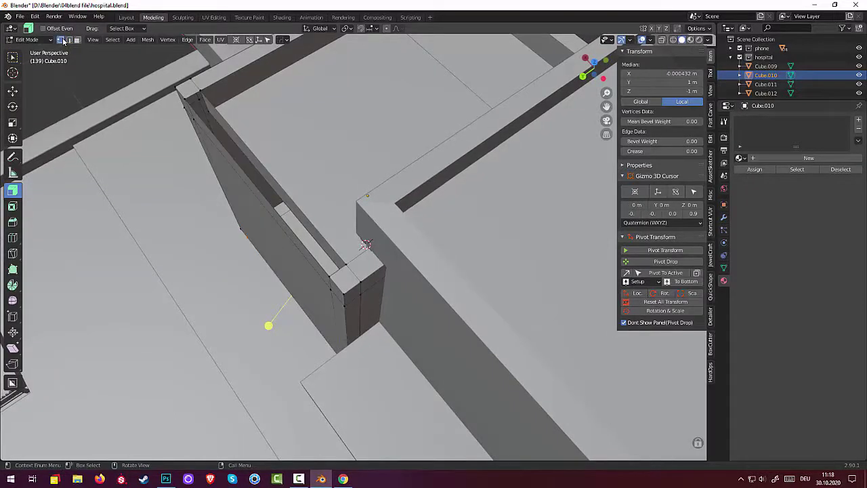
click(201, 90)
shift+click(186, 99)
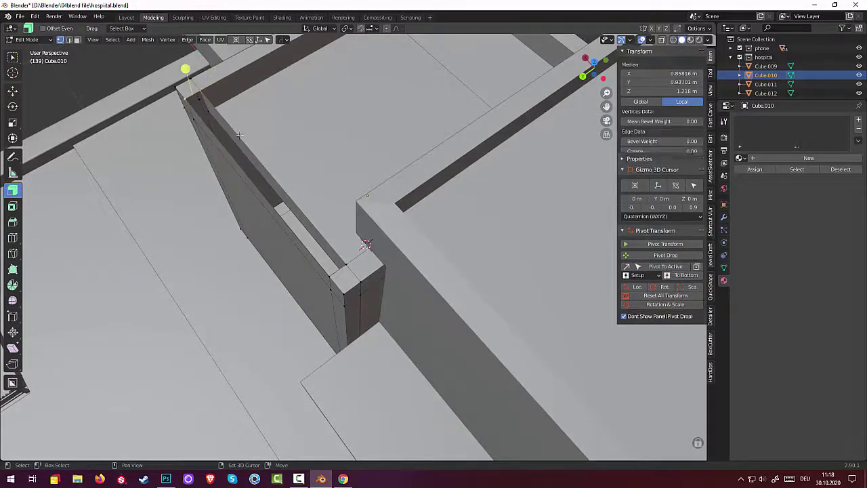
shift+click(330, 275)
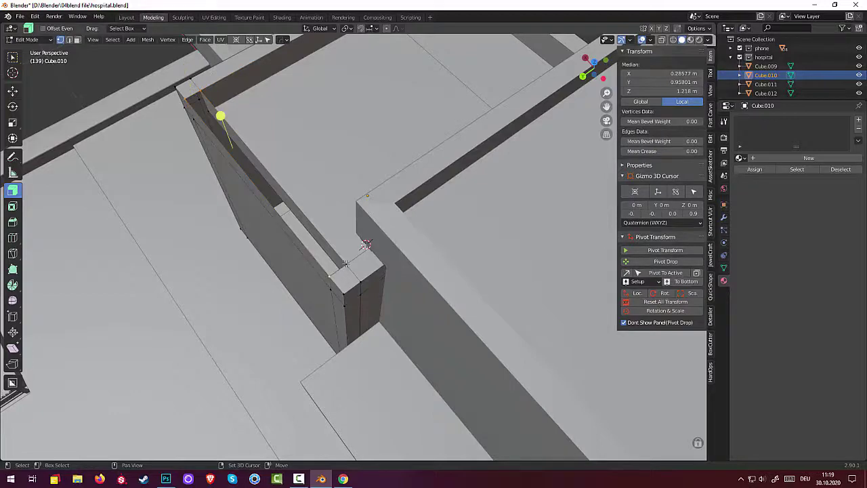
shift+click(345, 263)
key(f)
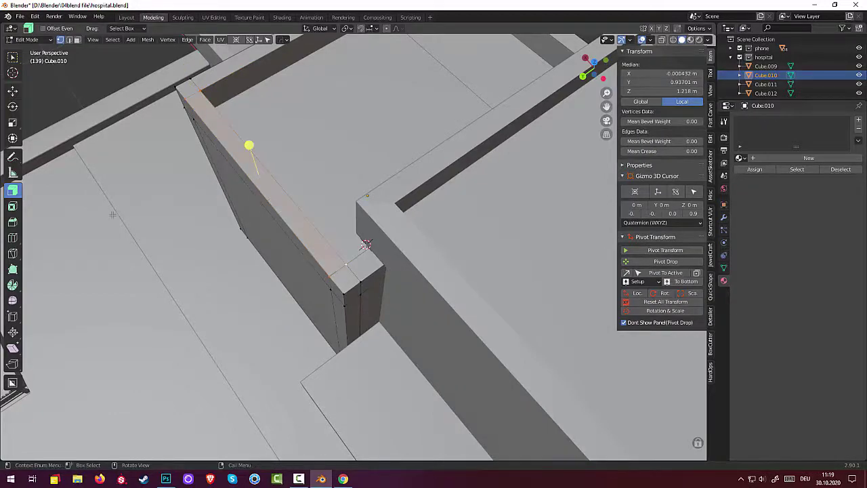
key(alt+a)
- Select the band of faces along the middle block's upper front edge and extrude it outward by about 0.13
scroll(201, 228, down, 4)
middle_drag(201, 228, 253, 164)
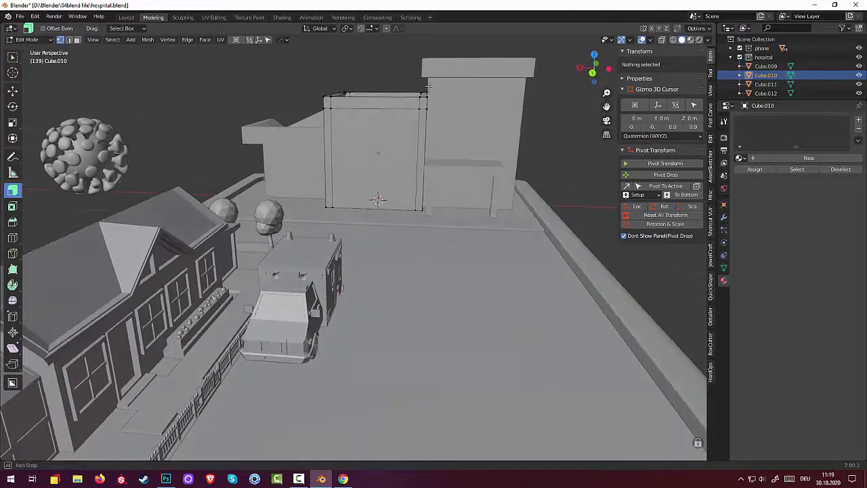
middle_drag(428, 86, 465, 68)
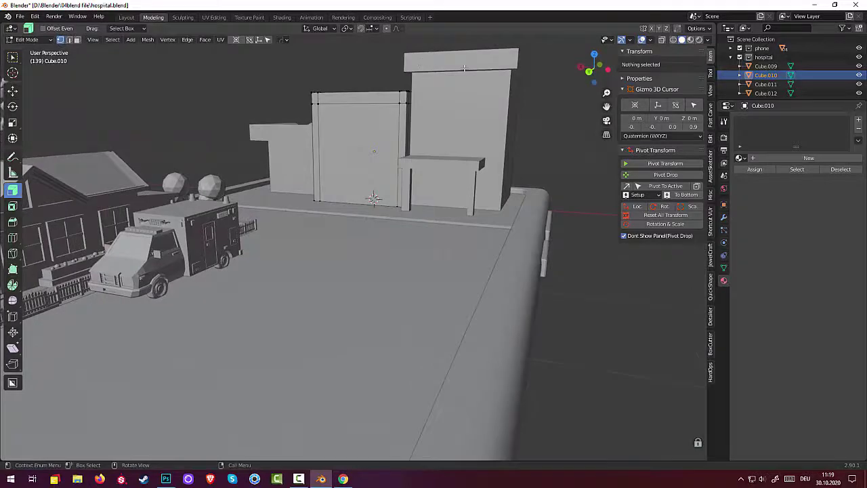
middle_drag(496, 121, 427, 142)
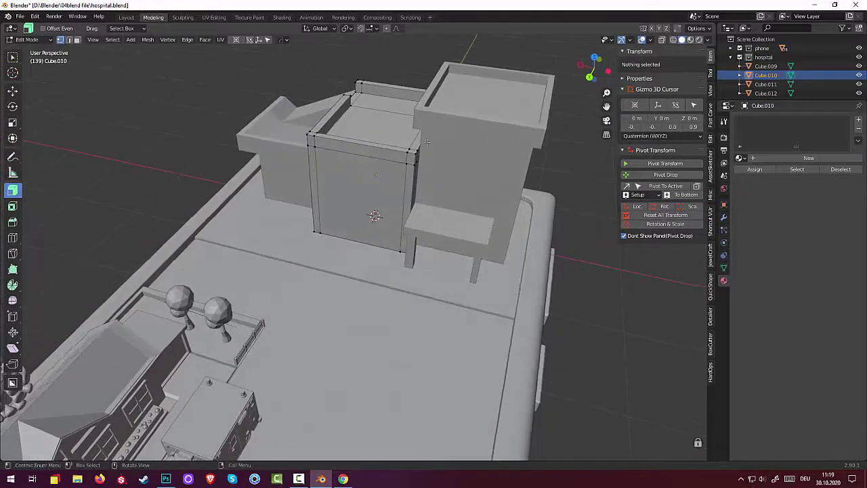
click(411, 161)
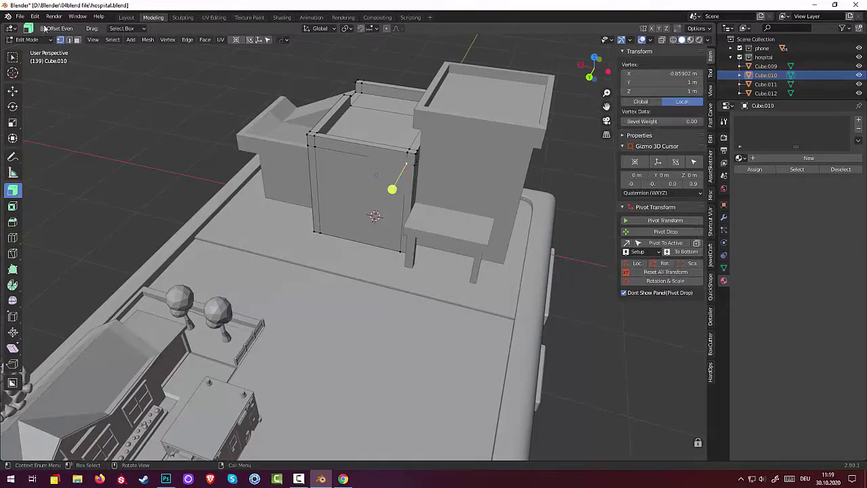
click(78, 39)
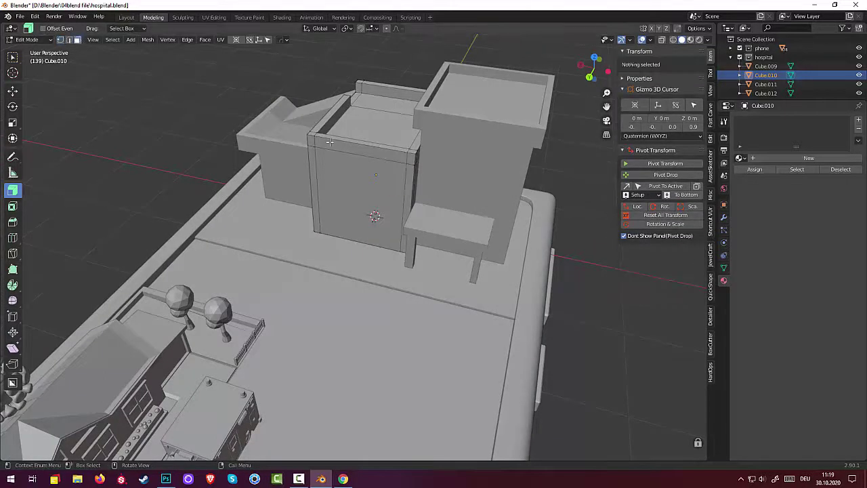
click(410, 160)
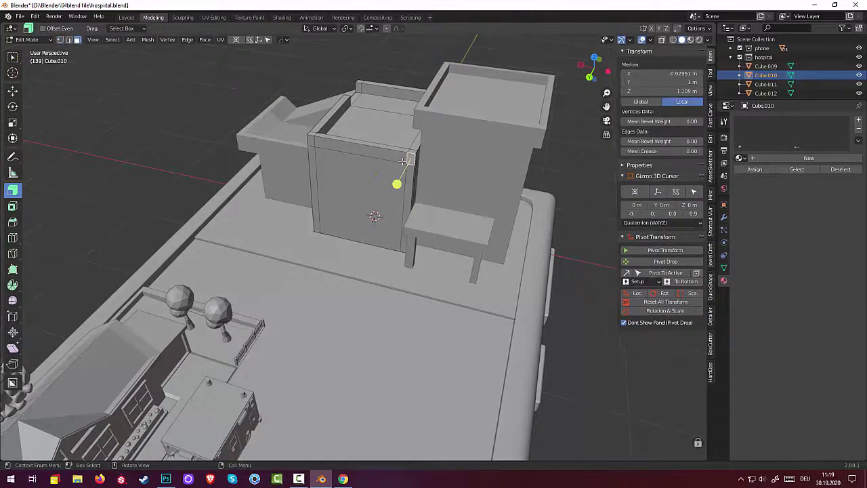
click(314, 142)
middle_drag(341, 172, 287, 205)
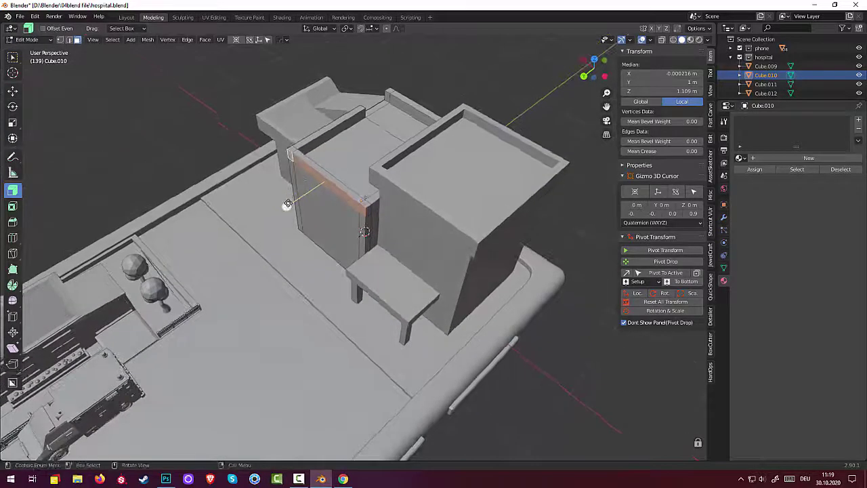
key(alt+s)
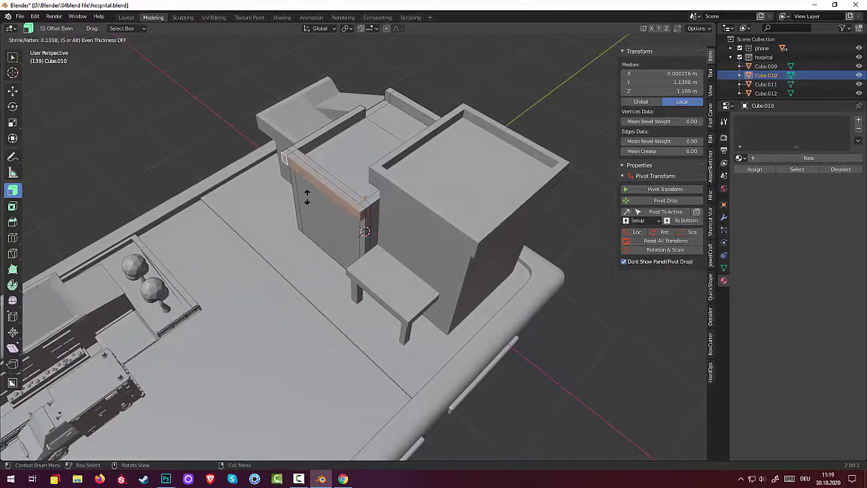
click(287, 248)
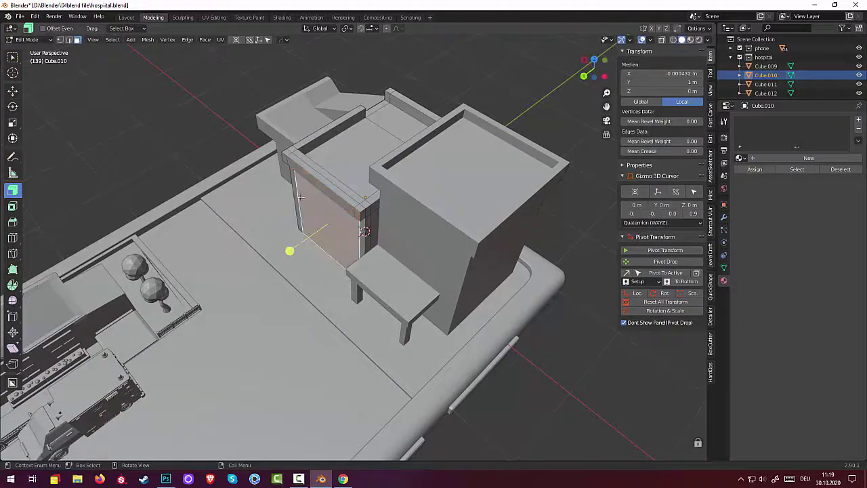
click(257, 181)
- Finish editing the middle block and open the canopied block for mesh editing
middle_drag(257, 181, 258, 164)
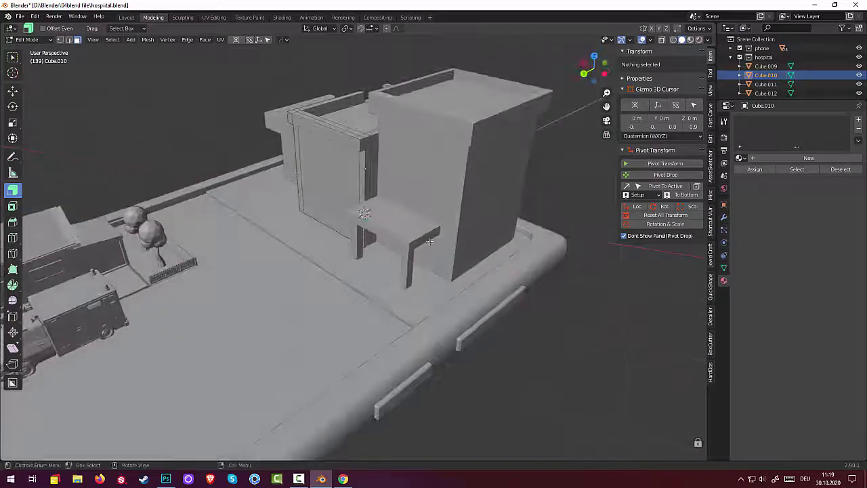
click(373, 173)
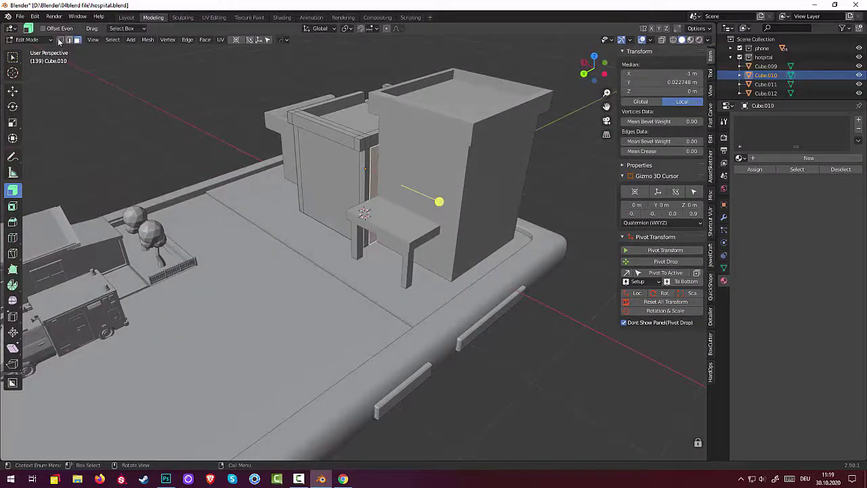
click(77, 40)
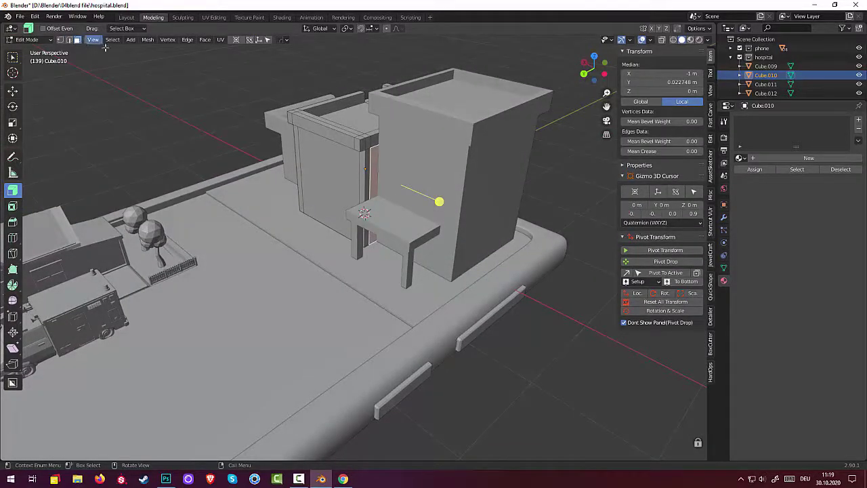
click(27, 39)
click(30, 49)
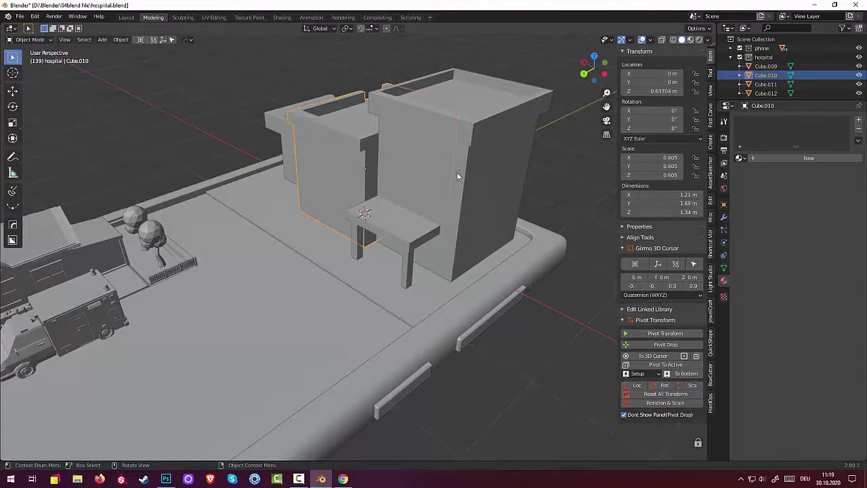
shift+click(397, 222)
click(406, 237)
click(32, 39)
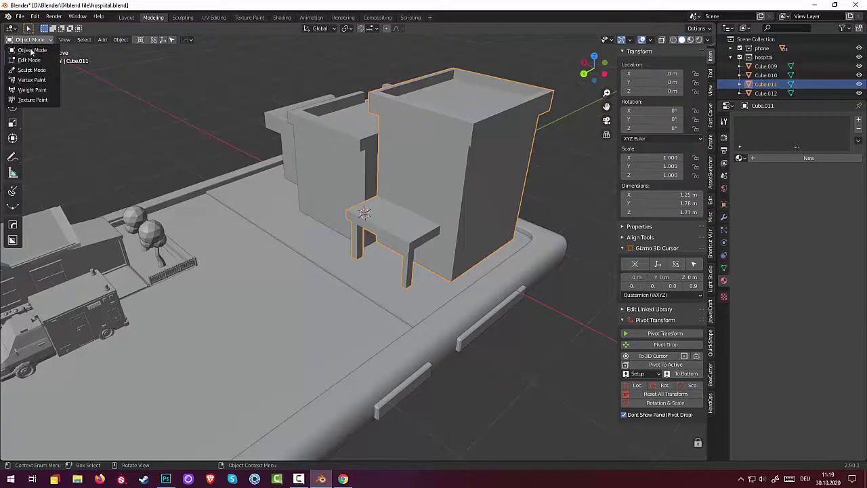
click(31, 60)
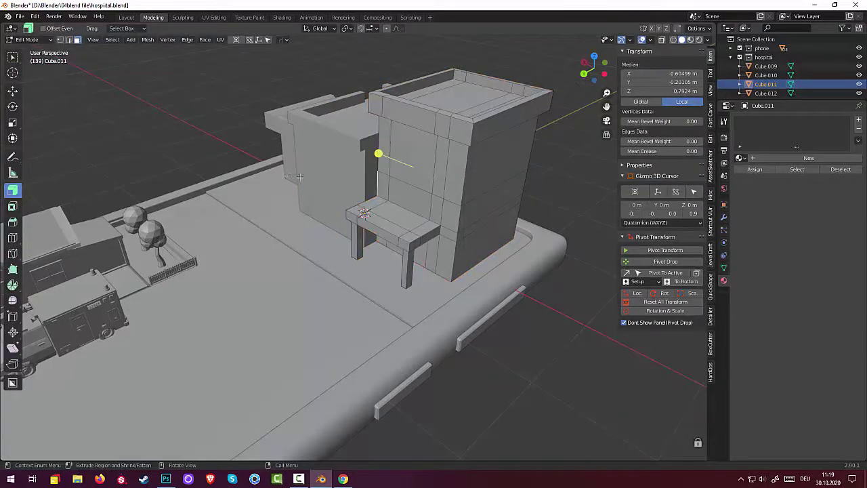
- Select all top faces of the canopy and lower them about 0.05 m along Z to thin its slab
click(429, 227)
click(421, 230)
shift+click(393, 213)
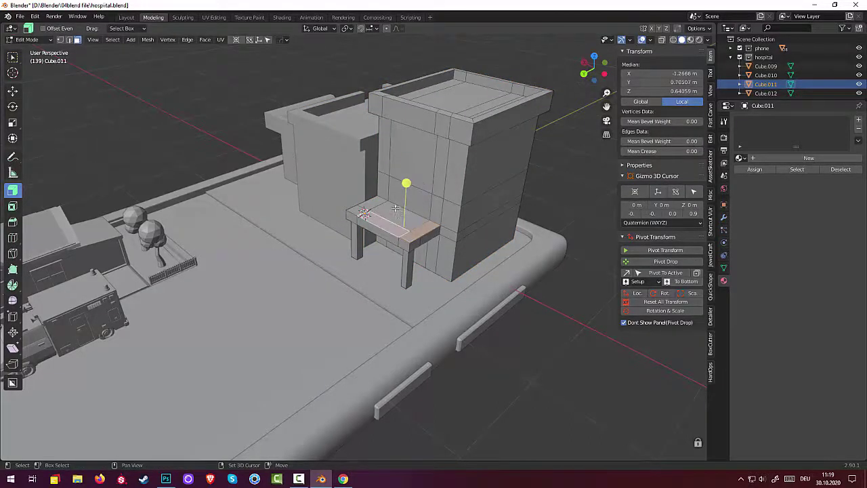
shift+click(351, 210)
shift+click(359, 211)
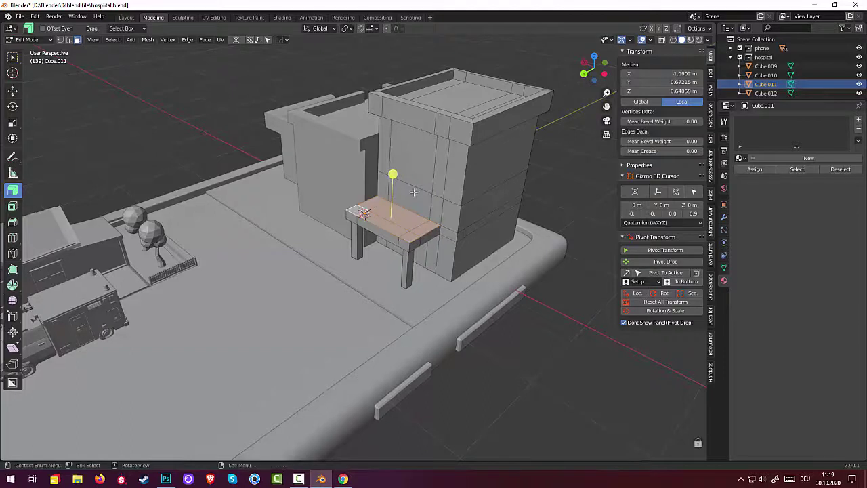
key(g)
key(z)
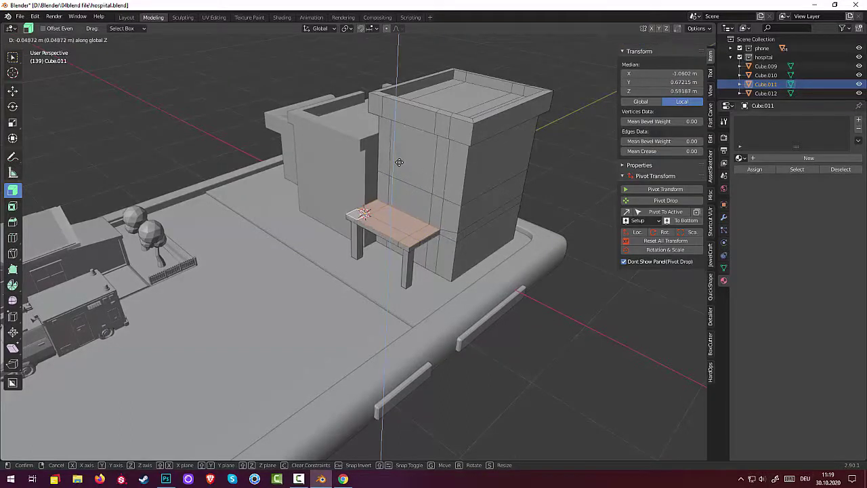
click(399, 162)
- Select all faces of the canopy's outer post, nearest the phone's edge, and scale them down to about 0.8
click(410, 264)
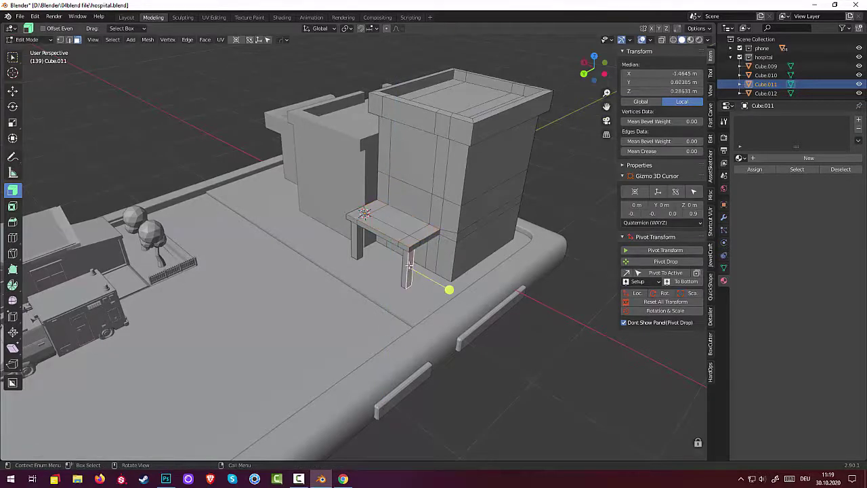
shift+click(408, 270)
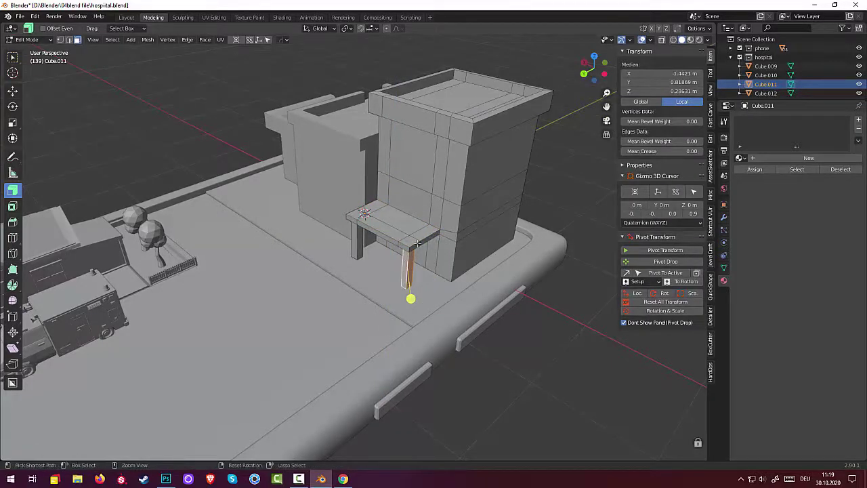
key(ctrl+KP_Add)
key(ctrl+KP_Add)
key(ctrl+KP_Subtract)
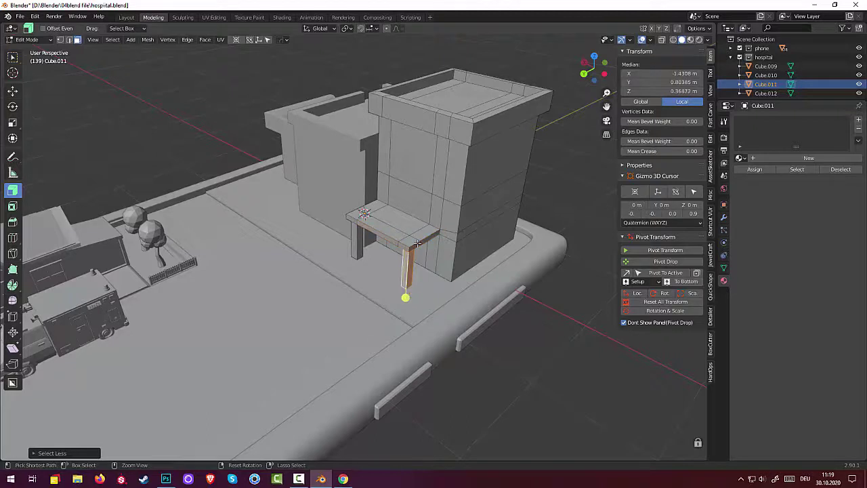
key(ctrl+KP_Subtract)
key(ctrl+KP_Subtract)
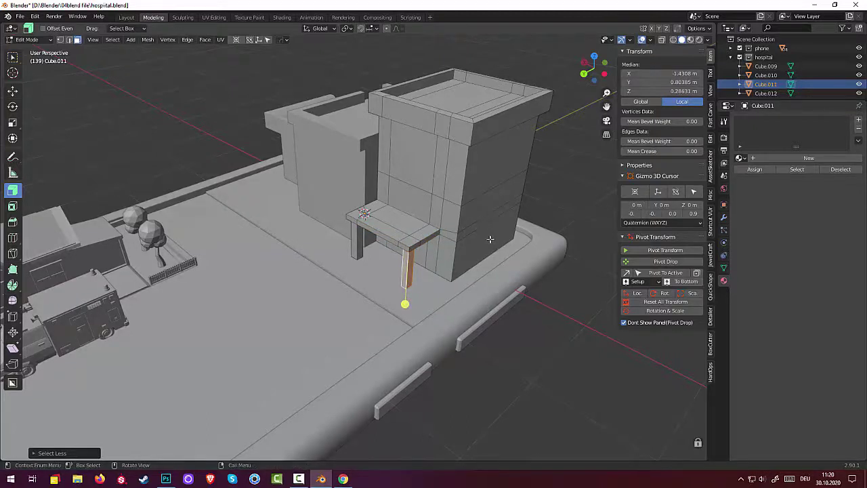
key(s)
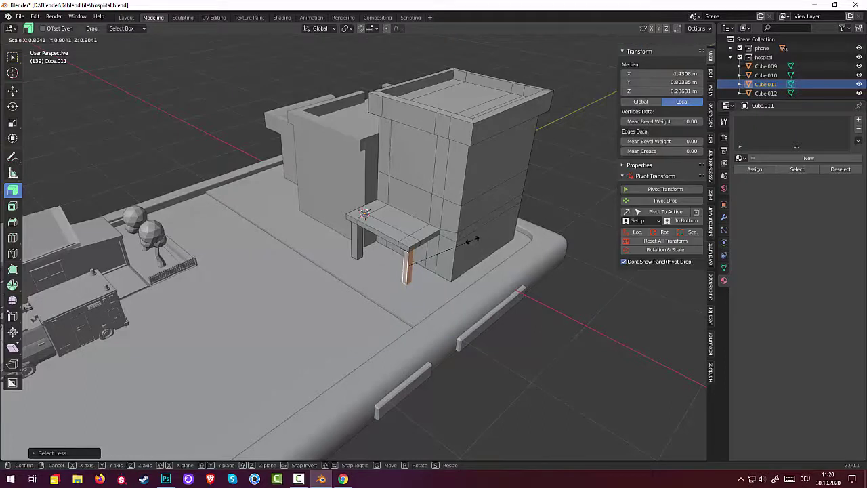
click(471, 239)
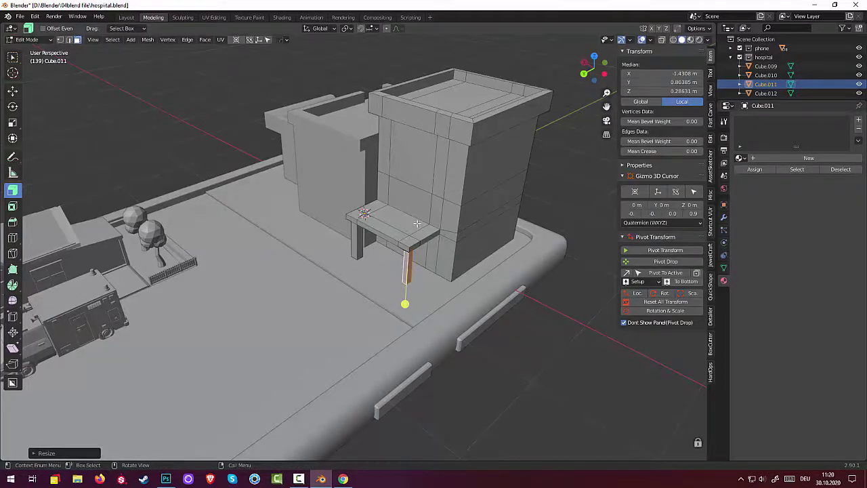
- Stretch the canopy's outer post along Z by about 1.3 so it spans from the ground to the slab
key(s)
key(z)
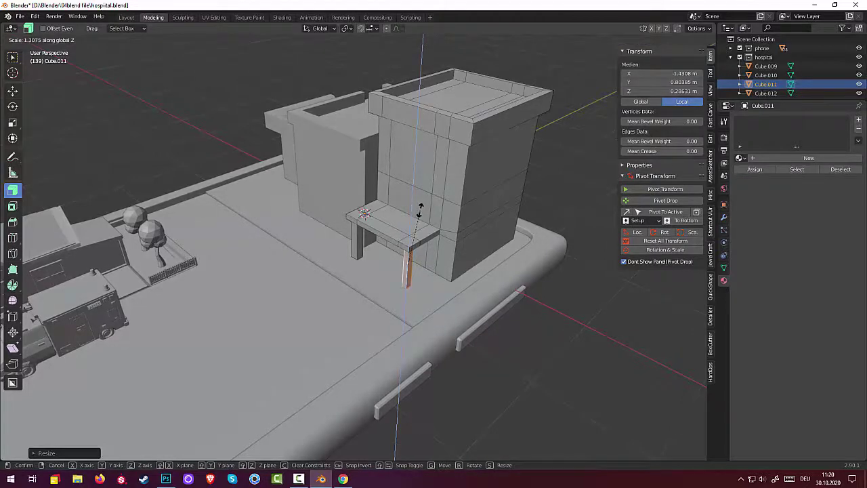
click(404, 304)
- Select all faces of the canopy's other post, beside the middle block, and scale them down to about 0.6
click(400, 271)
middle_drag(401, 271, 455, 238)
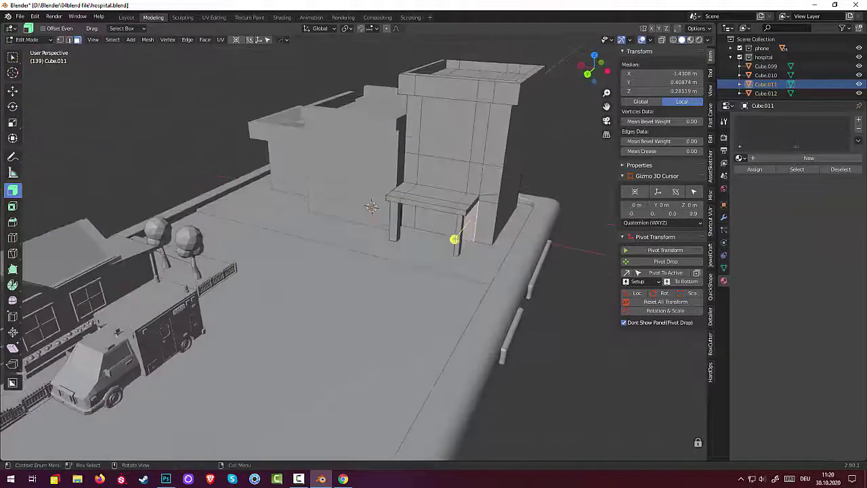
click(372, 242)
scroll(372, 242, up, 5)
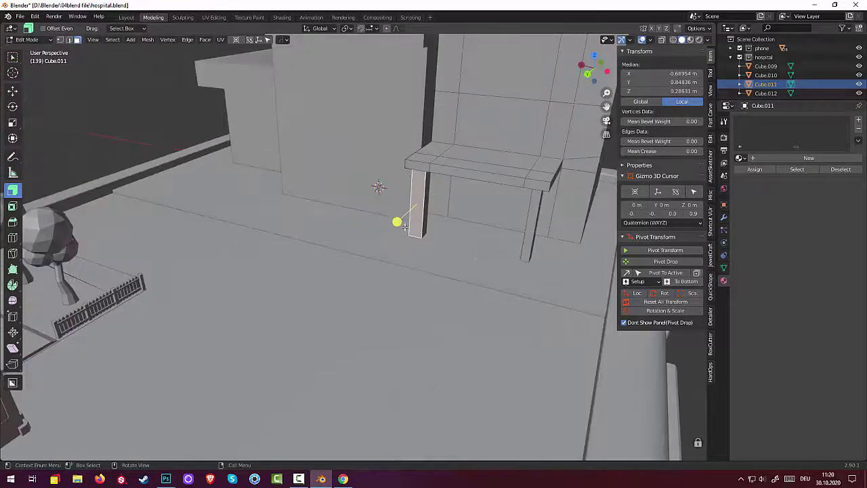
key(ctrl+KP_Subtract)
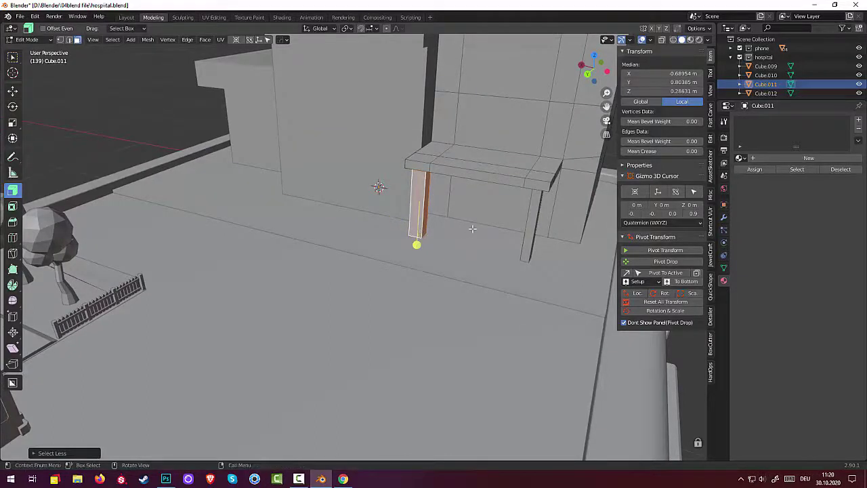
key(s)
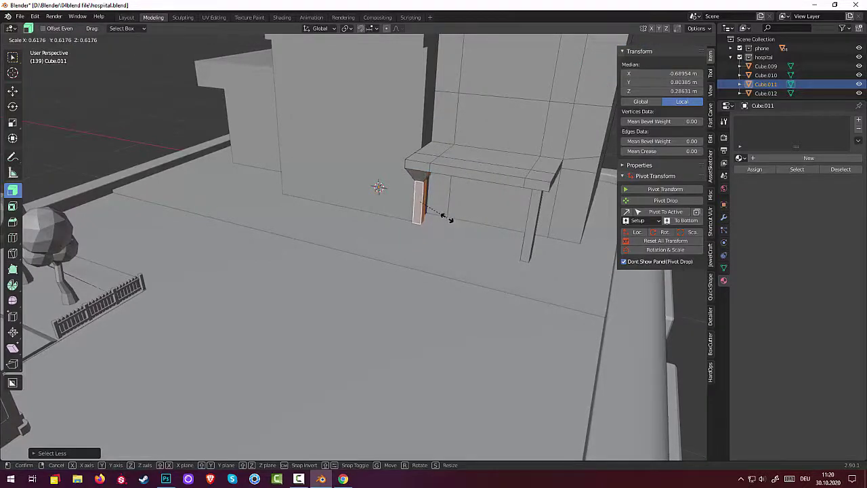
click(452, 218)
- Stretch the canopy post beside the middle block along Z by about 1.5 to meet the ground and slab, and clear the selection
key(s)
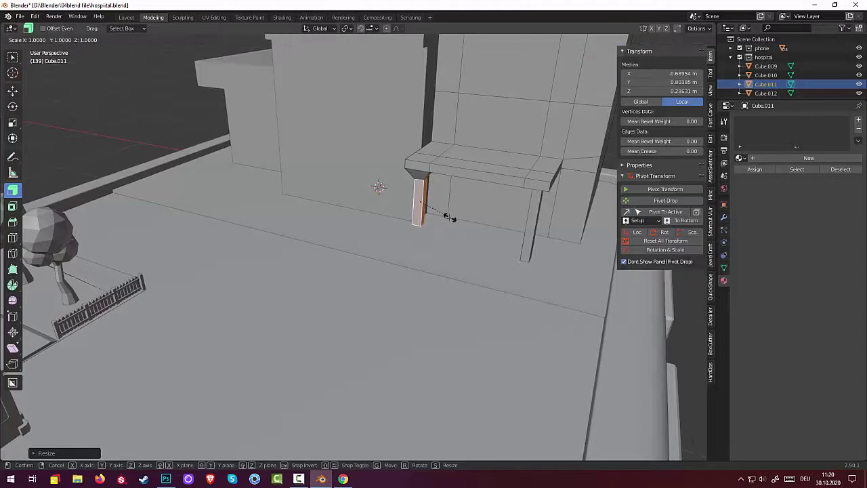
key(z)
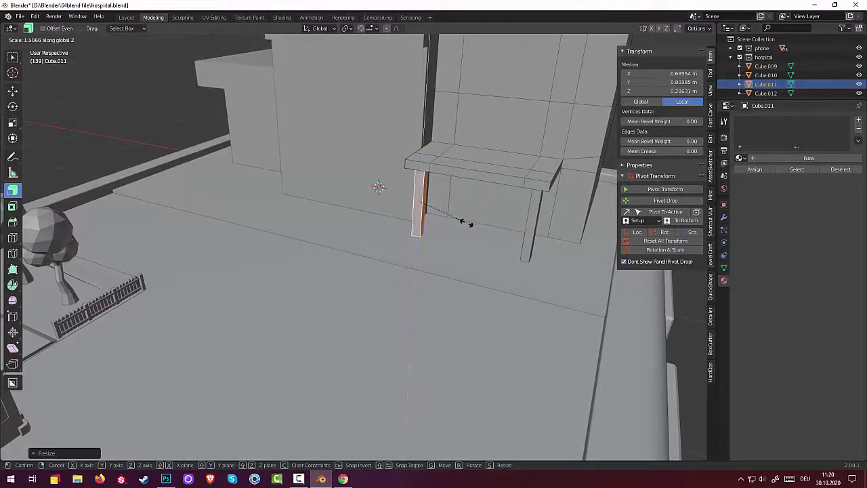
click(416, 244)
key(alt+a)
- Inset the wall face beneath the canopy by about 0.08 and lower the inner face about 0.07 m along Z to ground level
middle_drag(494, 258, 529, 198)
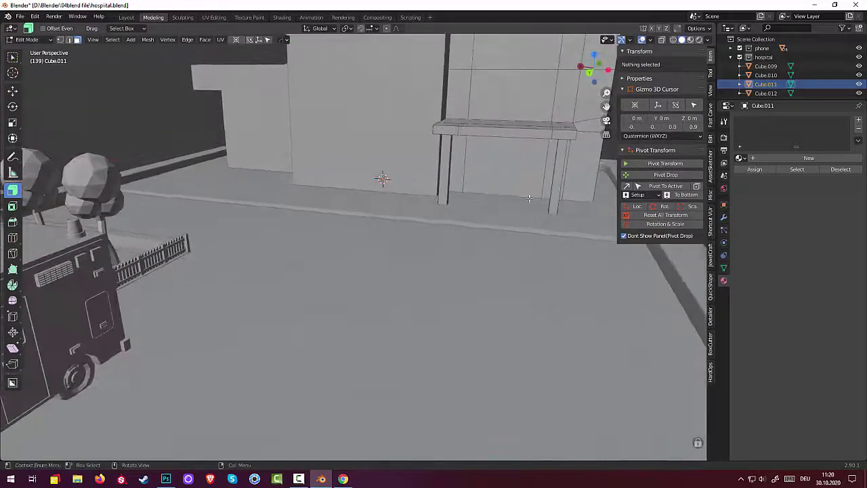
click(499, 173)
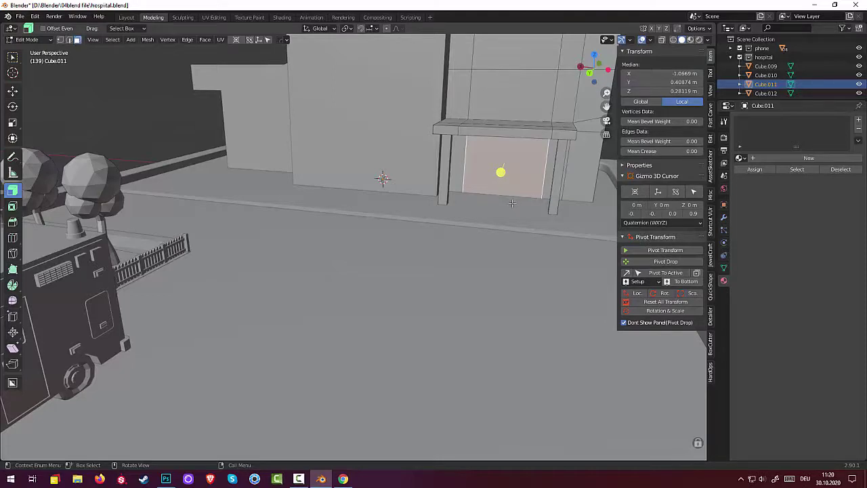
key(i)
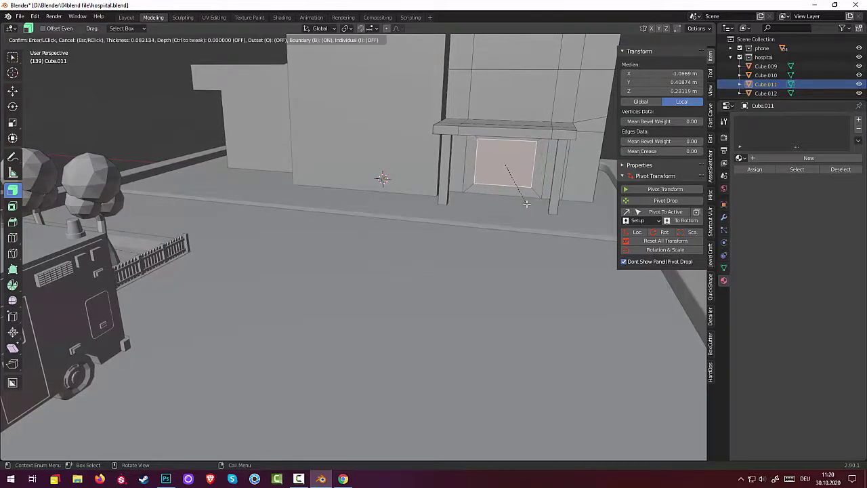
click(529, 202)
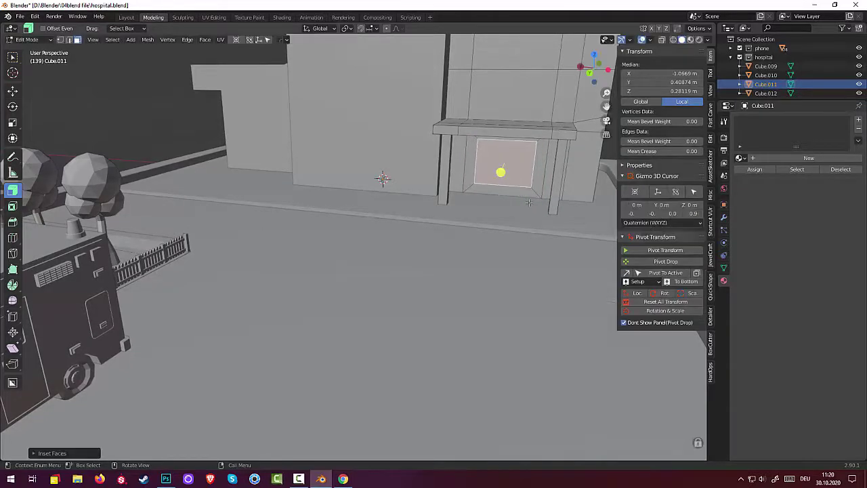
key(g)
key(z)
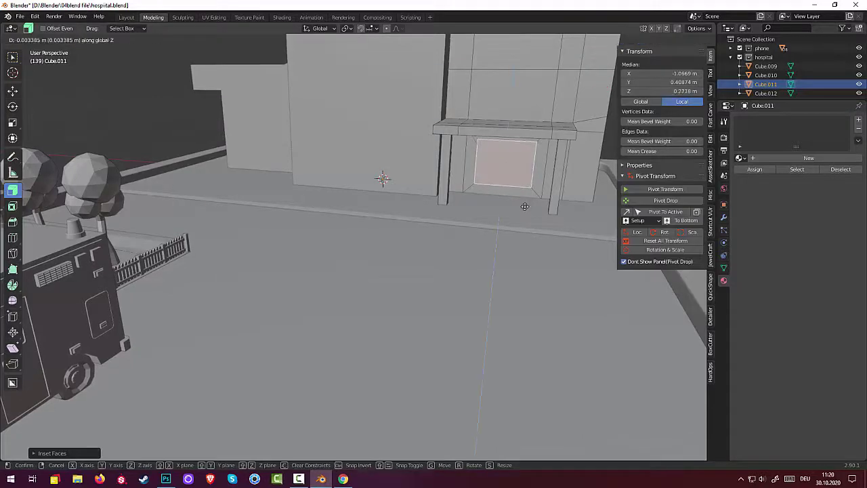
click(529, 215)
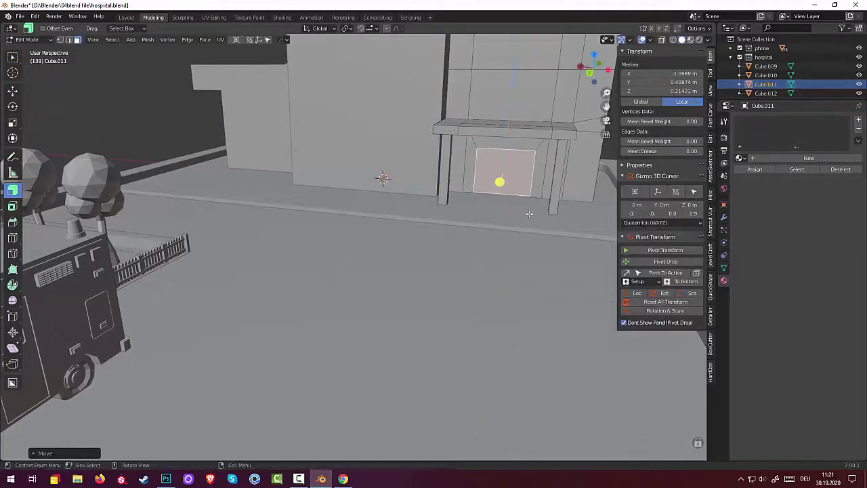
- Extrude the inset entrance face about 0.04 into the wall to form a recessed doorway, and clear the selection
middle_drag(528, 220, 464, 229)
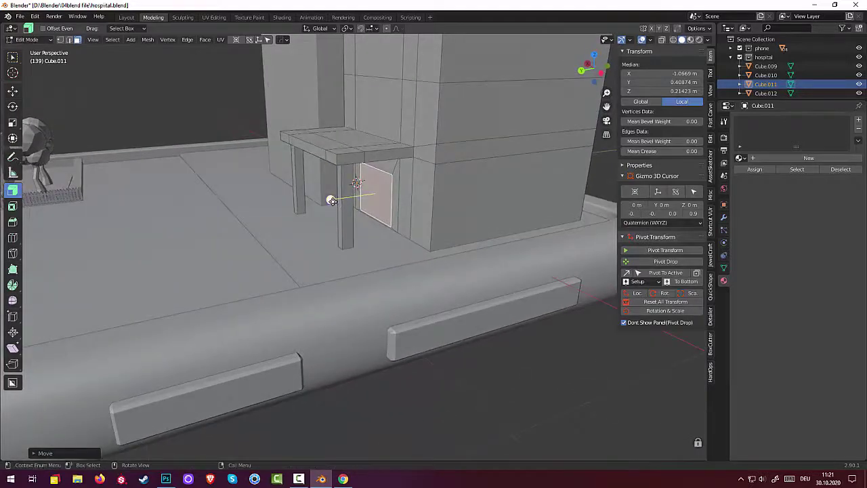
key(alt+s)
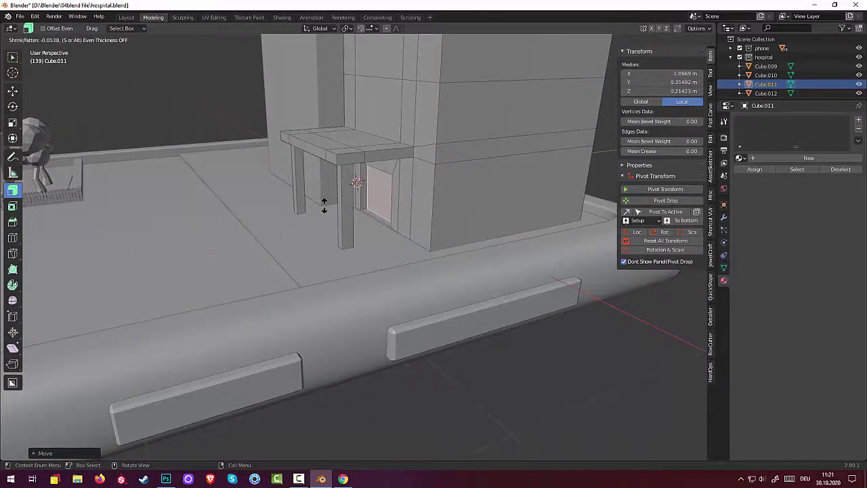
click(327, 203)
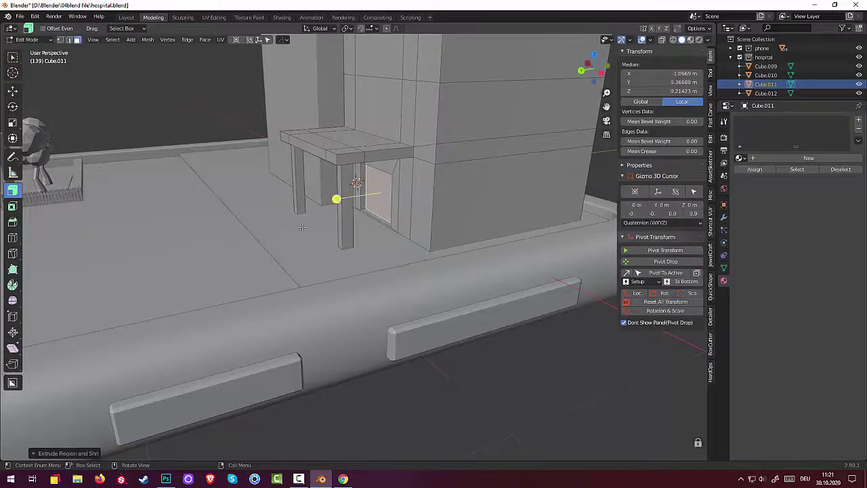
key(alt+a)
- Finish editing the canopied block and open the low wing for mesh editing
middle_drag(335, 198, 377, 207)
scroll(377, 229, down, 3)
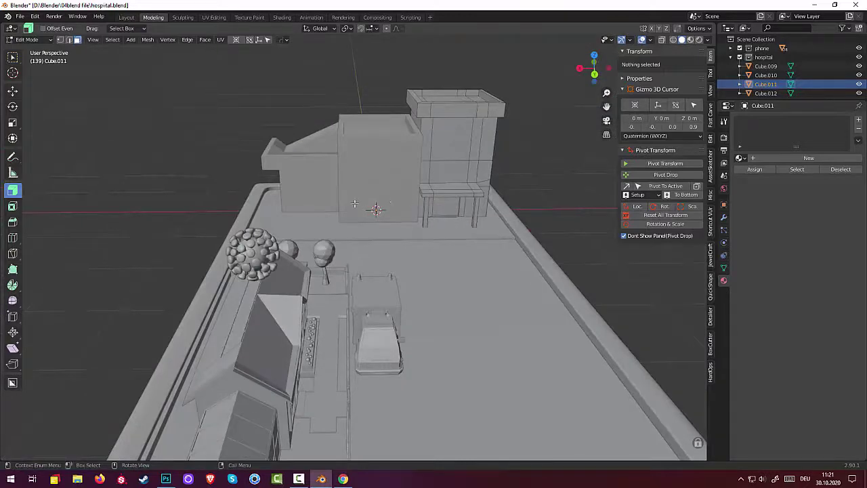
middle_drag(376, 209, 329, 158)
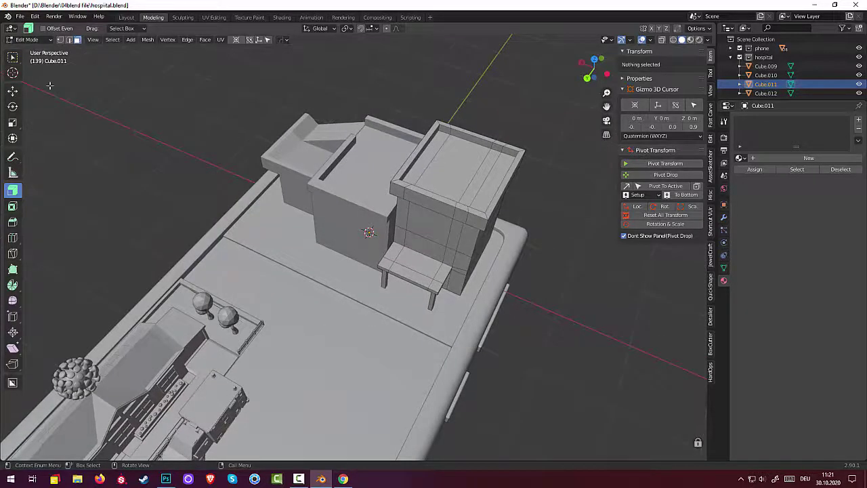
click(38, 41)
click(34, 50)
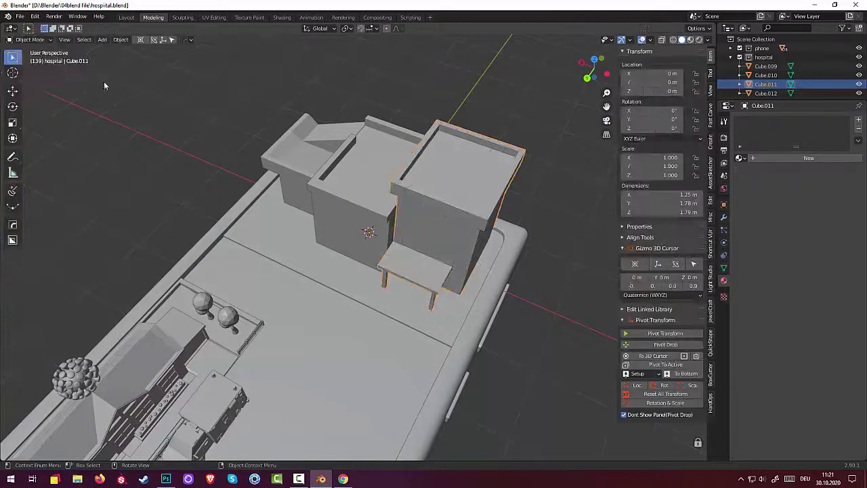
click(303, 154)
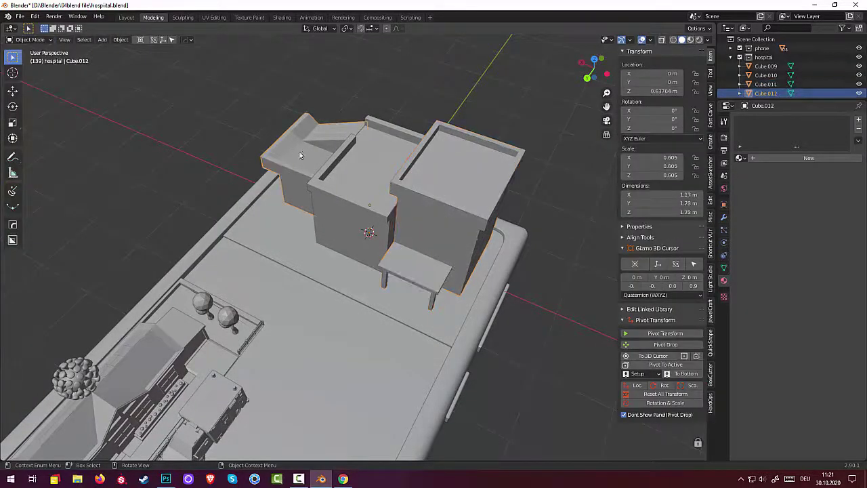
click(27, 40)
click(29, 60)
- Select the inner edges of the low wing's end parapet and move them about 0.17 m outward along X to thin it
middle_drag(102, 102, 216, 164)
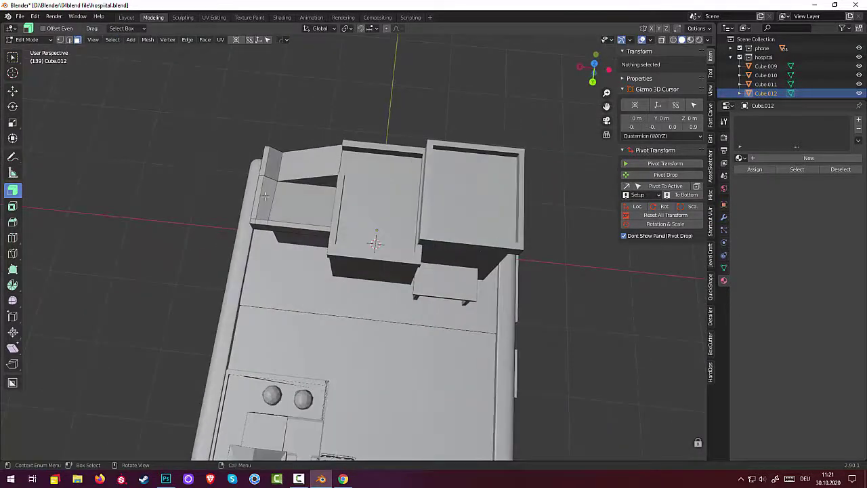
click(277, 177)
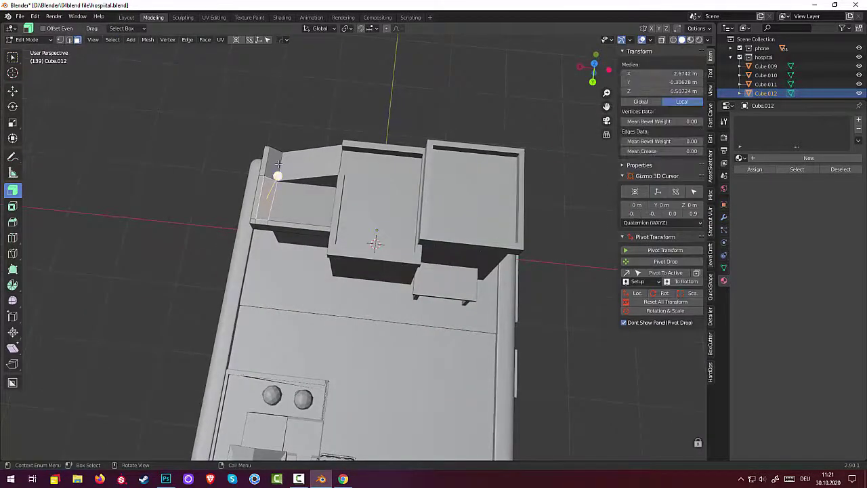
click(68, 41)
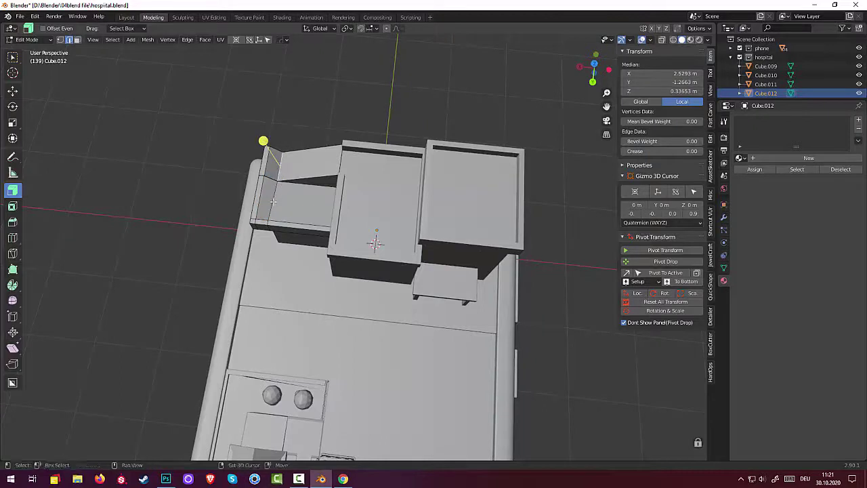
click(263, 152)
middle_drag(302, 197, 306, 164)
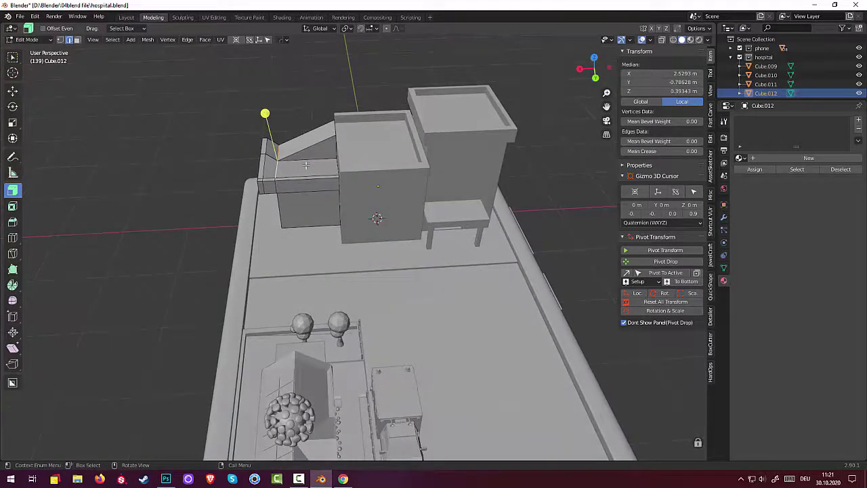
key(g)
key(x)
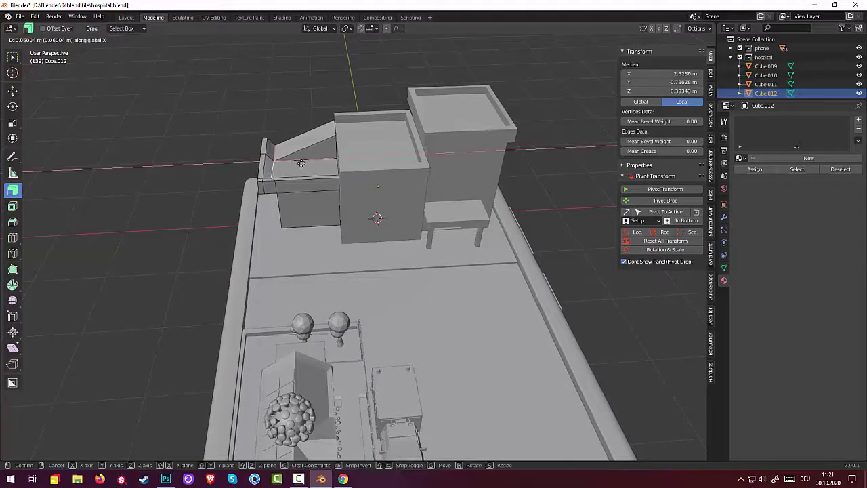
click(294, 163)
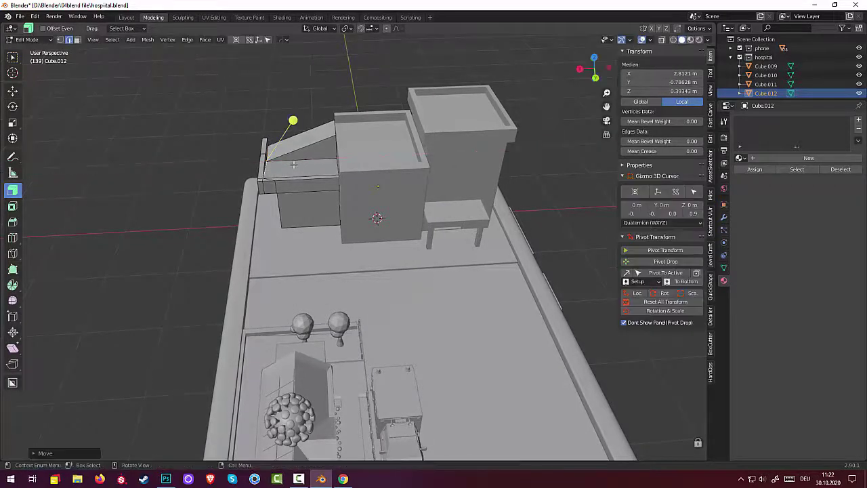
- Try to extrude the inner edge of the low wing's front parapet along its normals by about -0.14
click(230, 227)
middle_drag(230, 228, 390, 229)
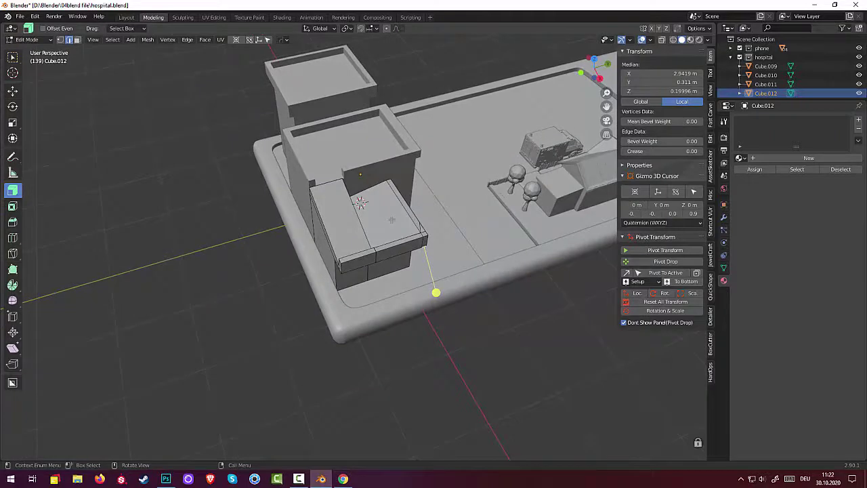
click(391, 220)
key(alt+s)
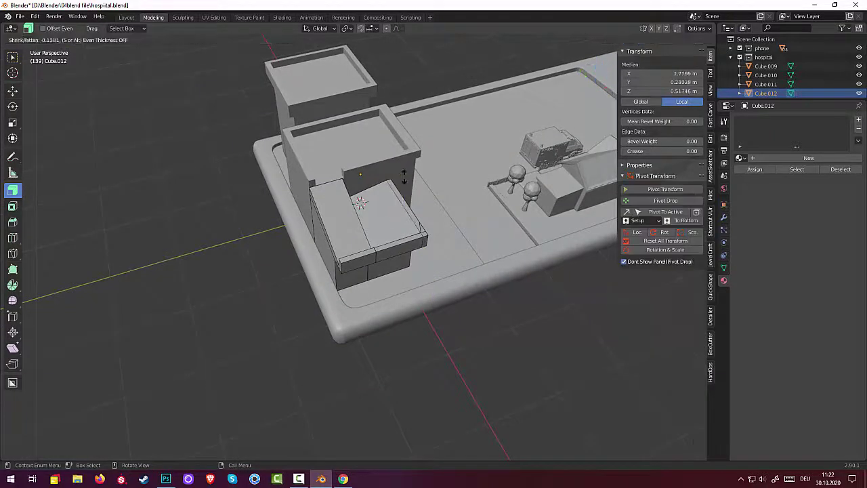
click(410, 187)
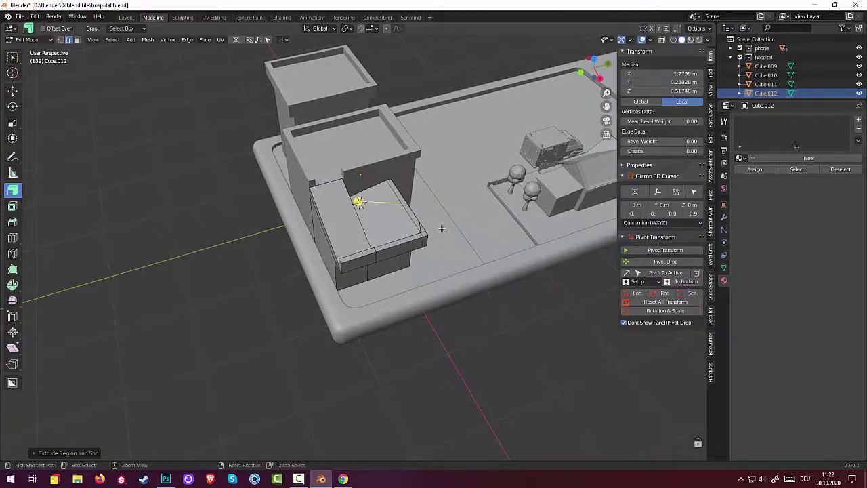
- Try to move the inner edge of the low wing's front parapet about 0.10 m along X and 0.08 m down
ctrl+click(435, 235)
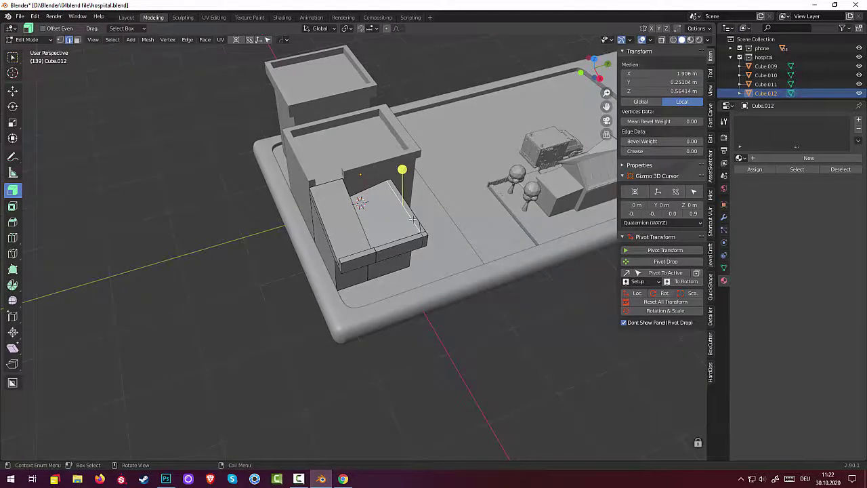
key(g)
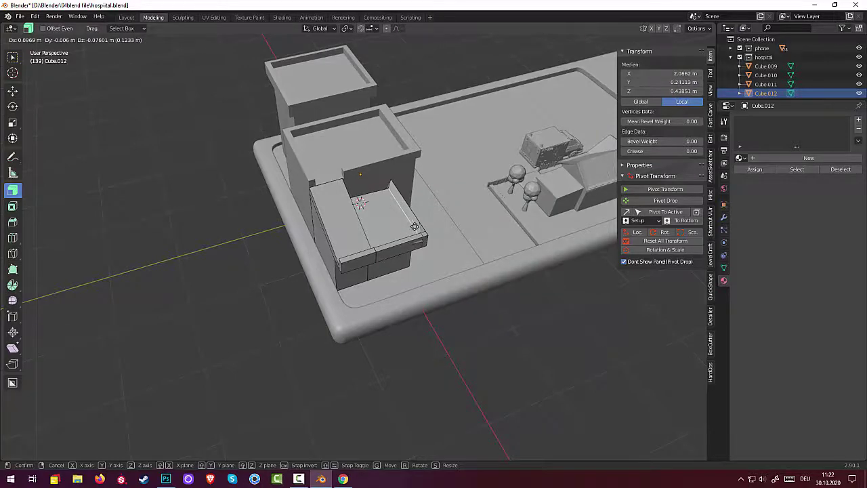
click(415, 227)
- Dissolve the vertical edge on the outer face of the low wing's front parapet and the short edge crossing its top
middle_drag(414, 226, 427, 283)
middle_drag(397, 307, 347, 268)
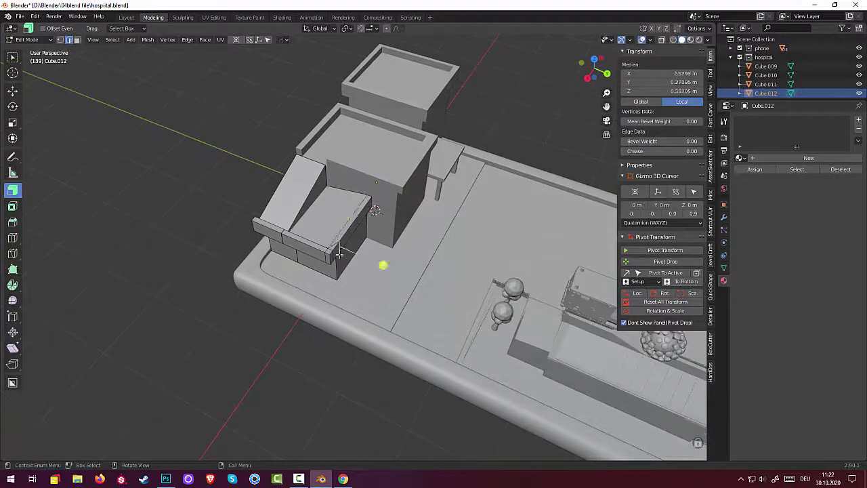
key(x)
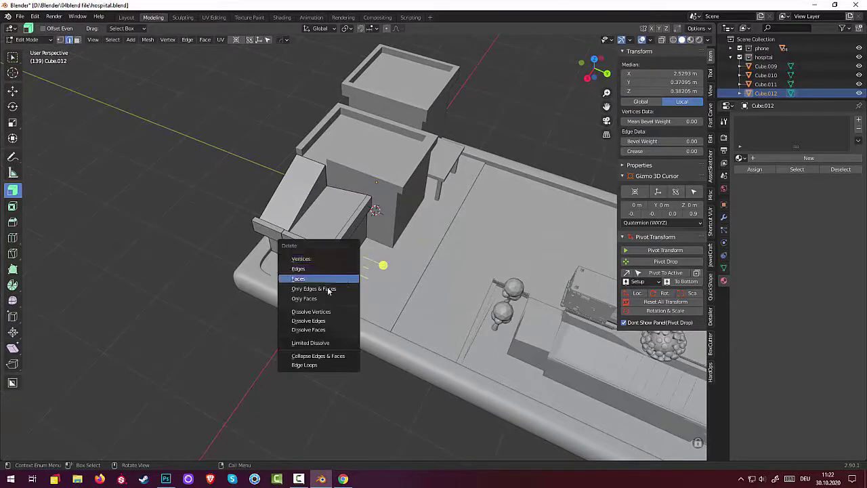
click(323, 323)
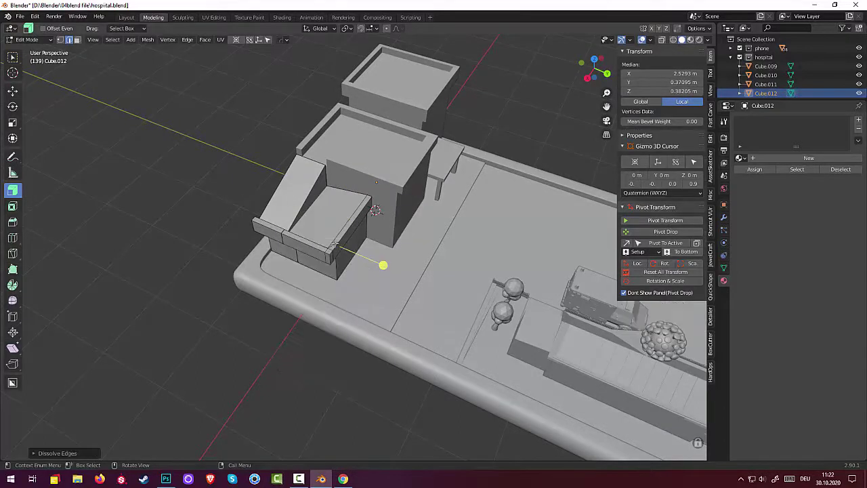
click(341, 223)
key(x)
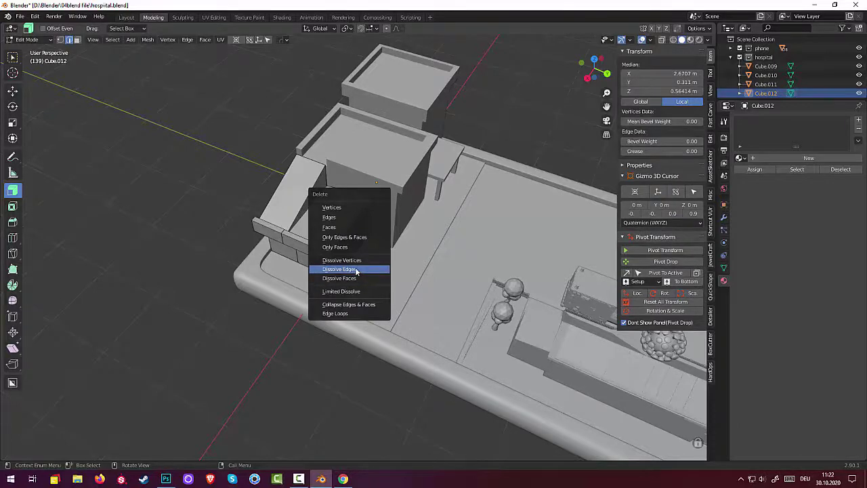
click(353, 270)
- Add a loop cut lengthwise through the low wing, slid by a factor of about -0.67 to sit beside the front parapet
middle_drag(329, 203, 392, 202)
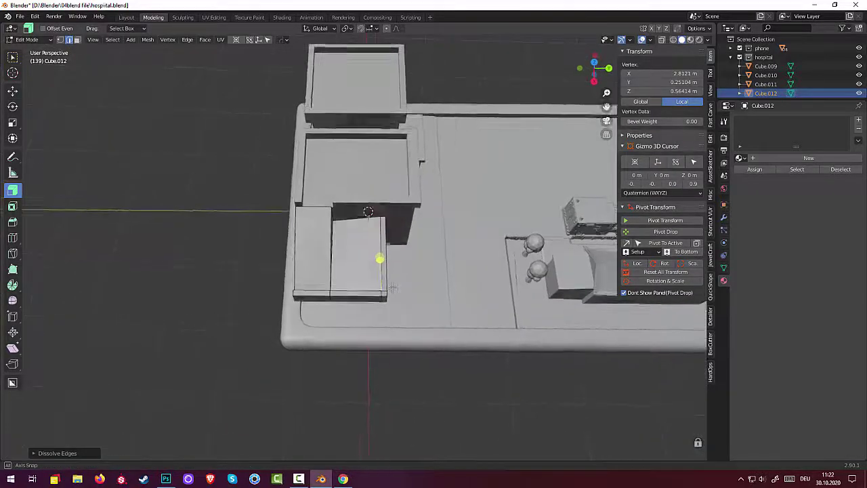
click(386, 253)
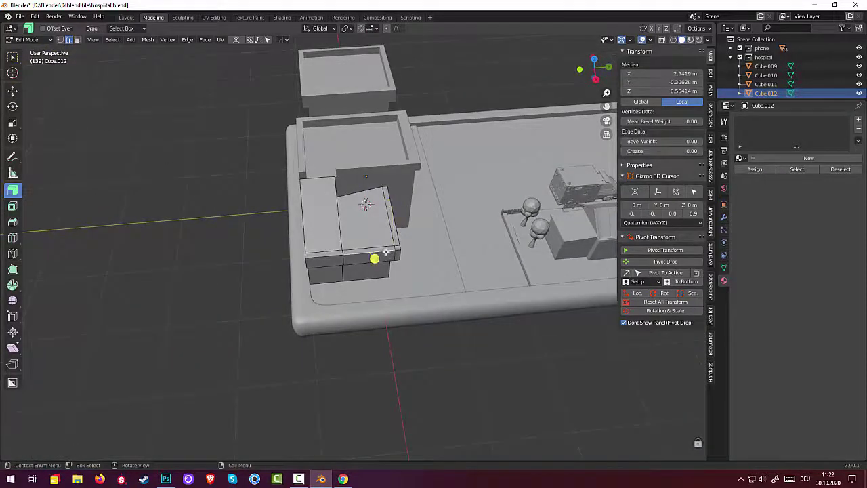
key(ctrl+r)
click(386, 253)
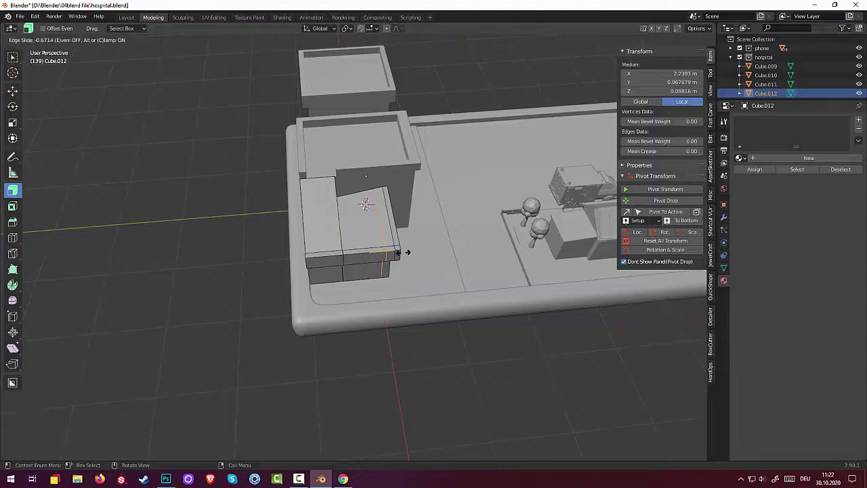
click(405, 252)
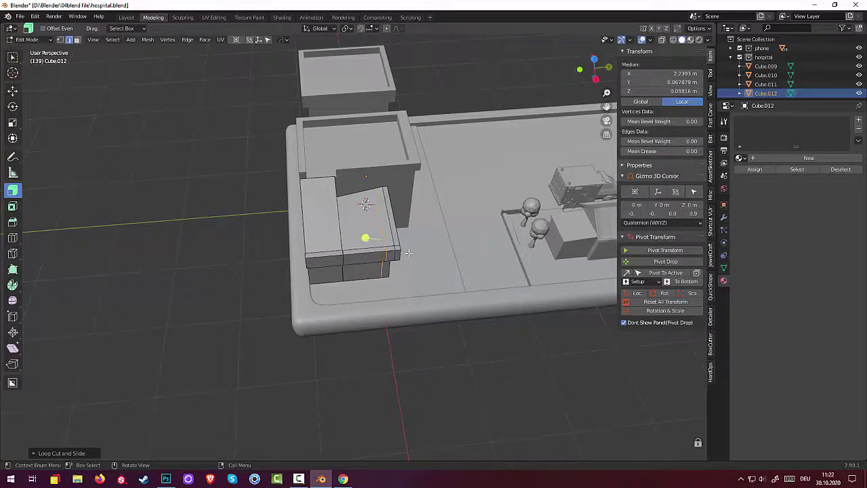
mouse_move(409, 252)
middle_down()
mouse_move(393, 266)
mouse_move(409, 255)
middle_up()
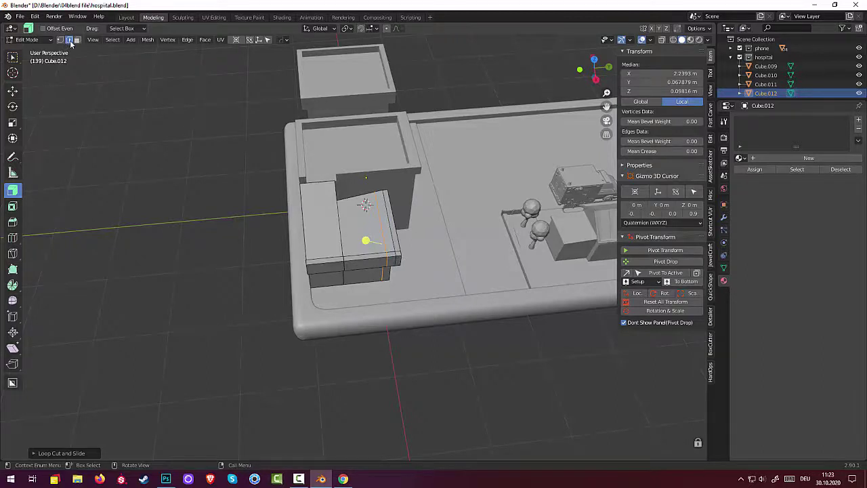
- Select the new loop's roof edge, lower it beside the parapet, and nudge it back up about 0.025 m
click(383, 226)
middle_drag(383, 226, 439, 195)
drag(404, 139, 409, 141)
middle_drag(416, 175, 385, 149)
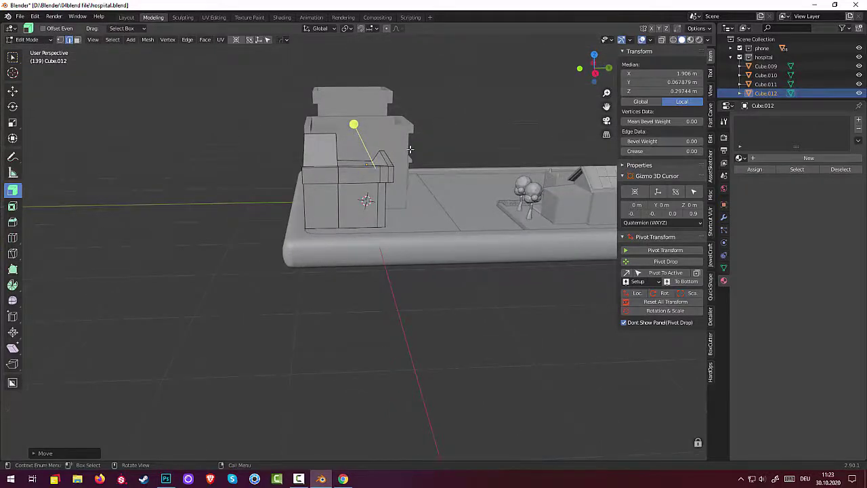
key(z)
key(Escape)
key(g)
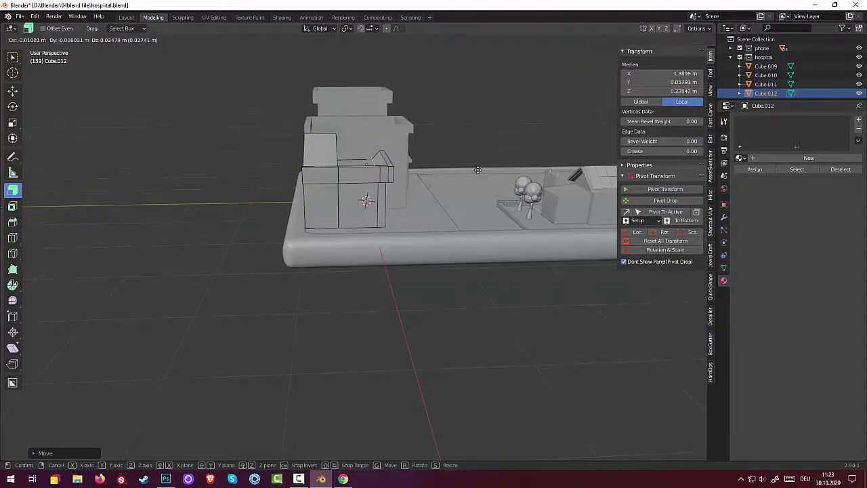
click(478, 170)
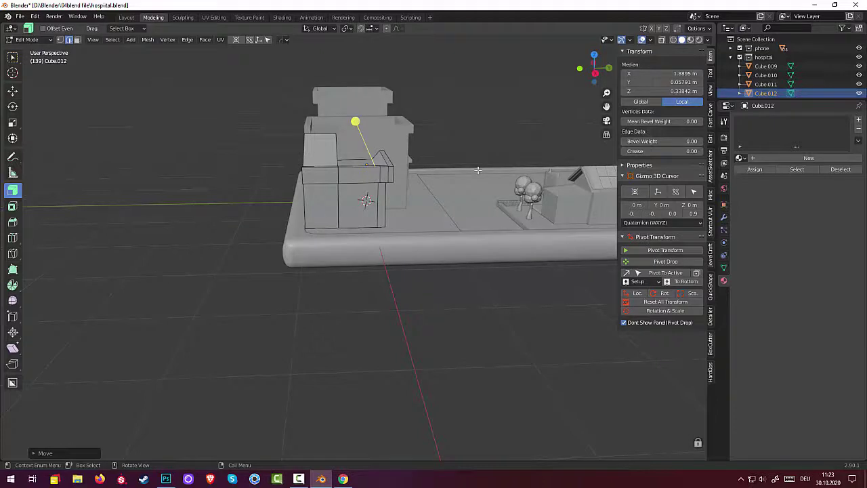
- Move the lowered roof edge about 0.13 m along Y to straighten the parapet's inner face, and clear the selection
key(g)
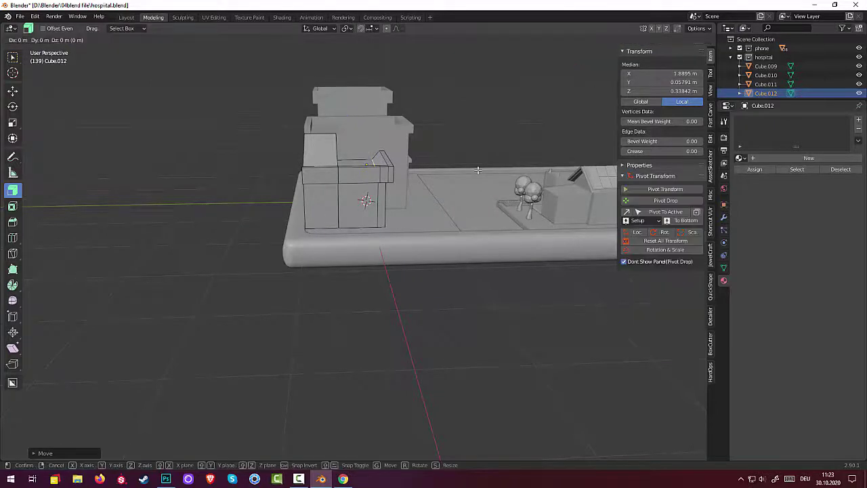
key(y)
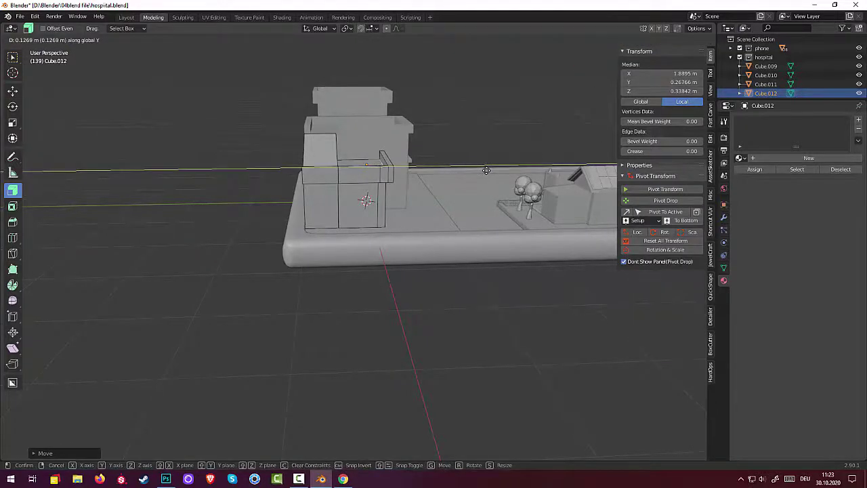
click(485, 171)
key(alt+a)
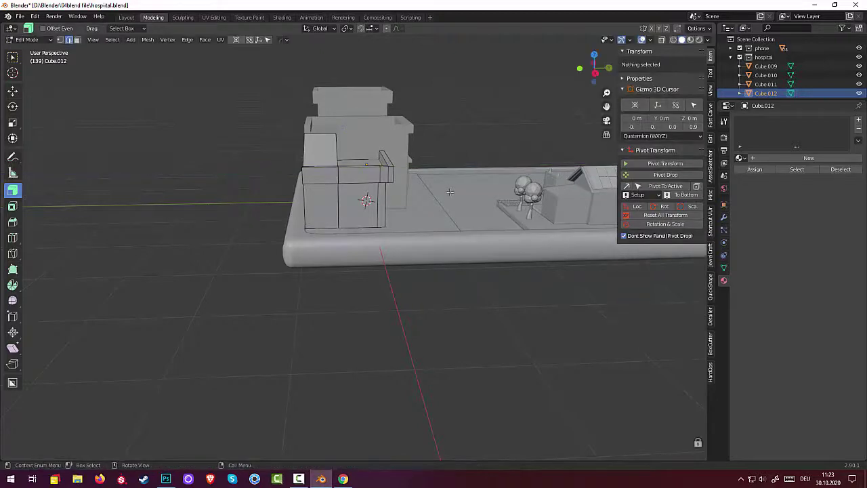
middle_drag(485, 171, 325, 205)
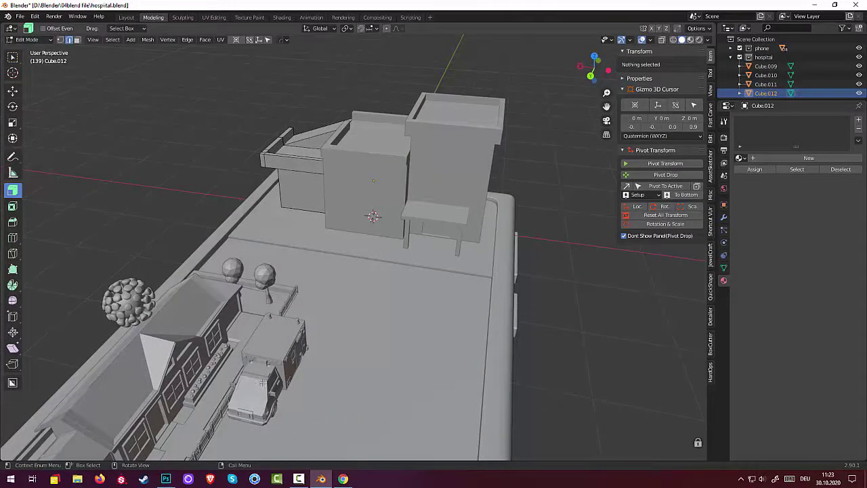
click(298, 479)
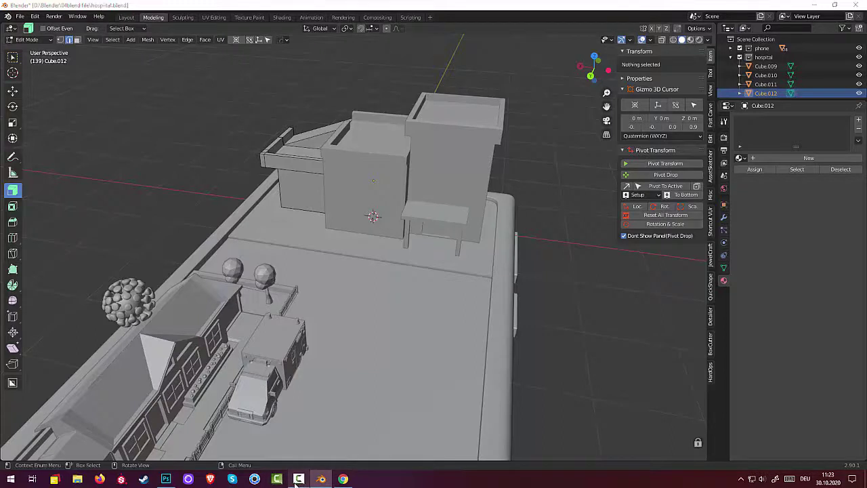